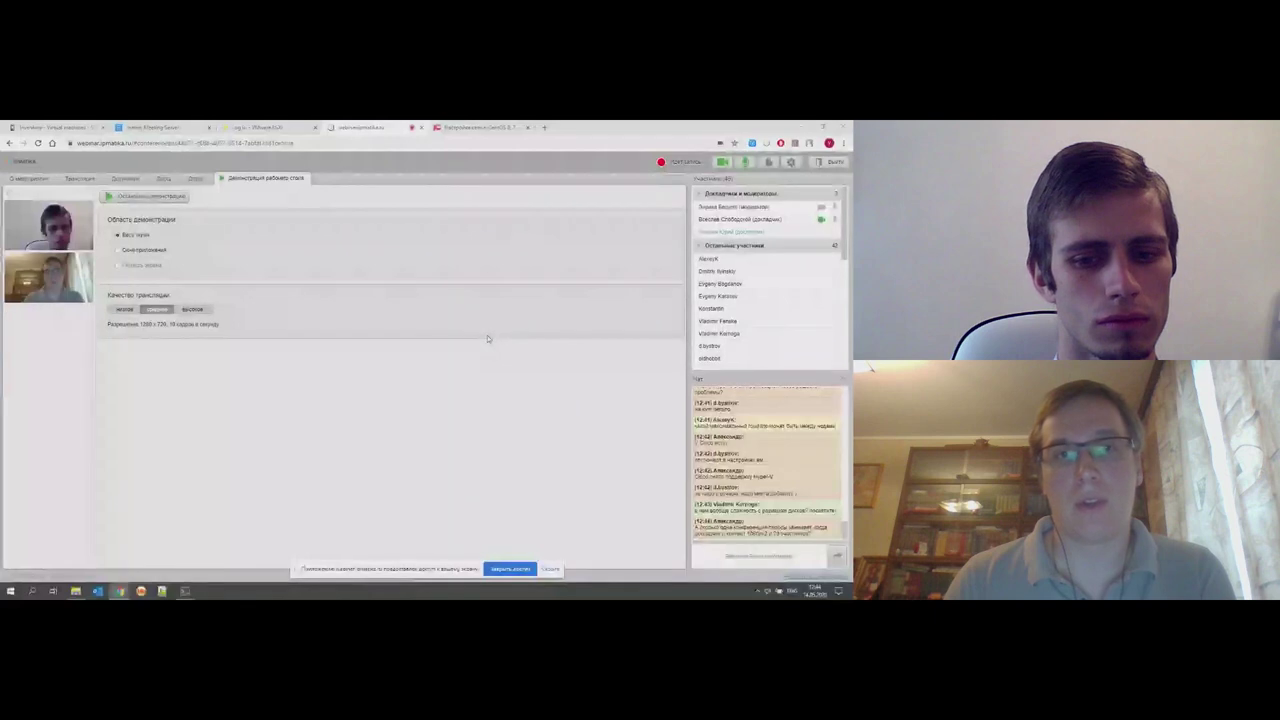
# - On the meeting server login page, look over the server address and the User and Admin login forms
pyautogui.click(150, 127)
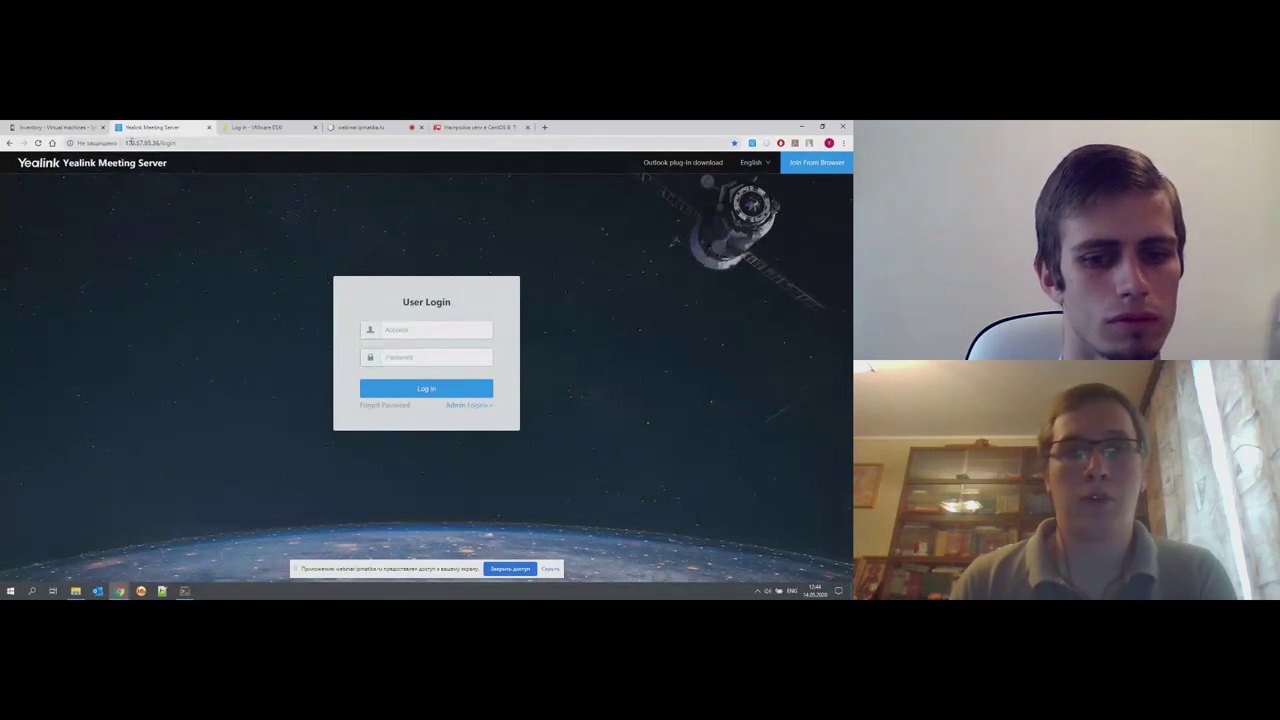
pyautogui.moveTo(125, 143); pyautogui.dragTo(146, 143)
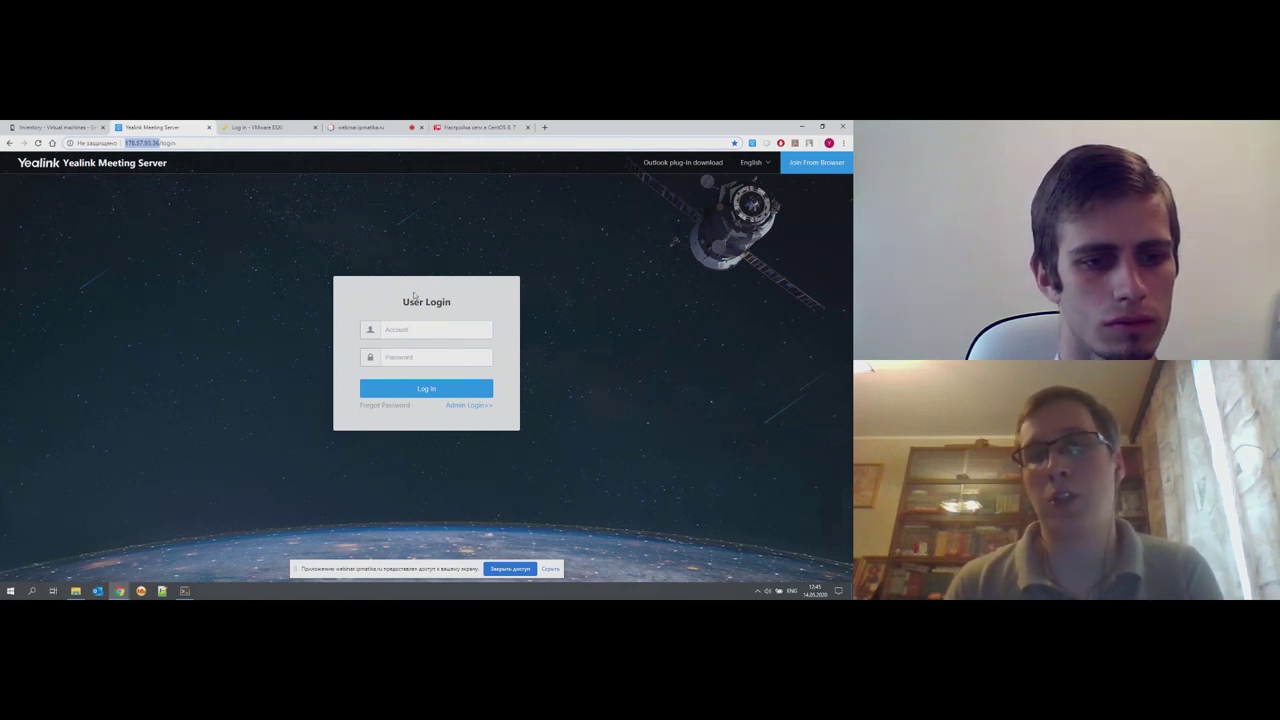
pyautogui.click(463, 406)
pyautogui.moveTo(399, 302); pyautogui.dragTo(484, 321)
pyautogui.click(486, 407)
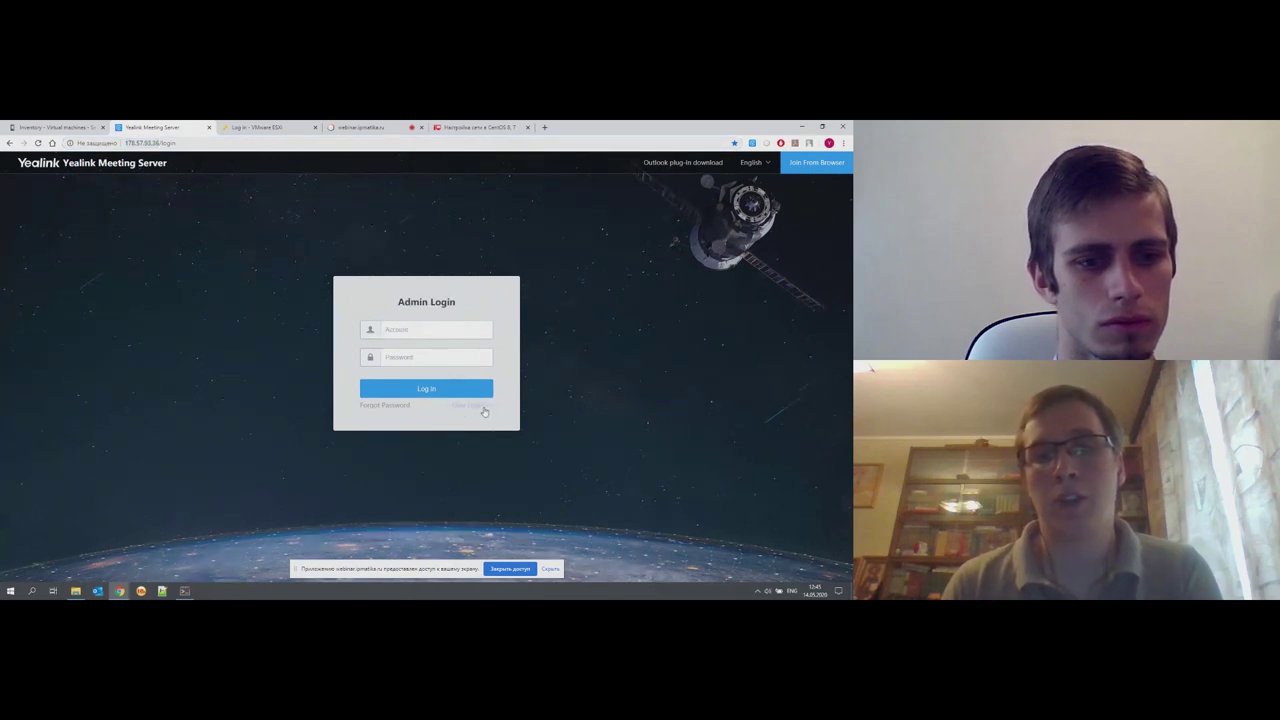
pyautogui.moveTo(401, 302); pyautogui.dragTo(467, 318)
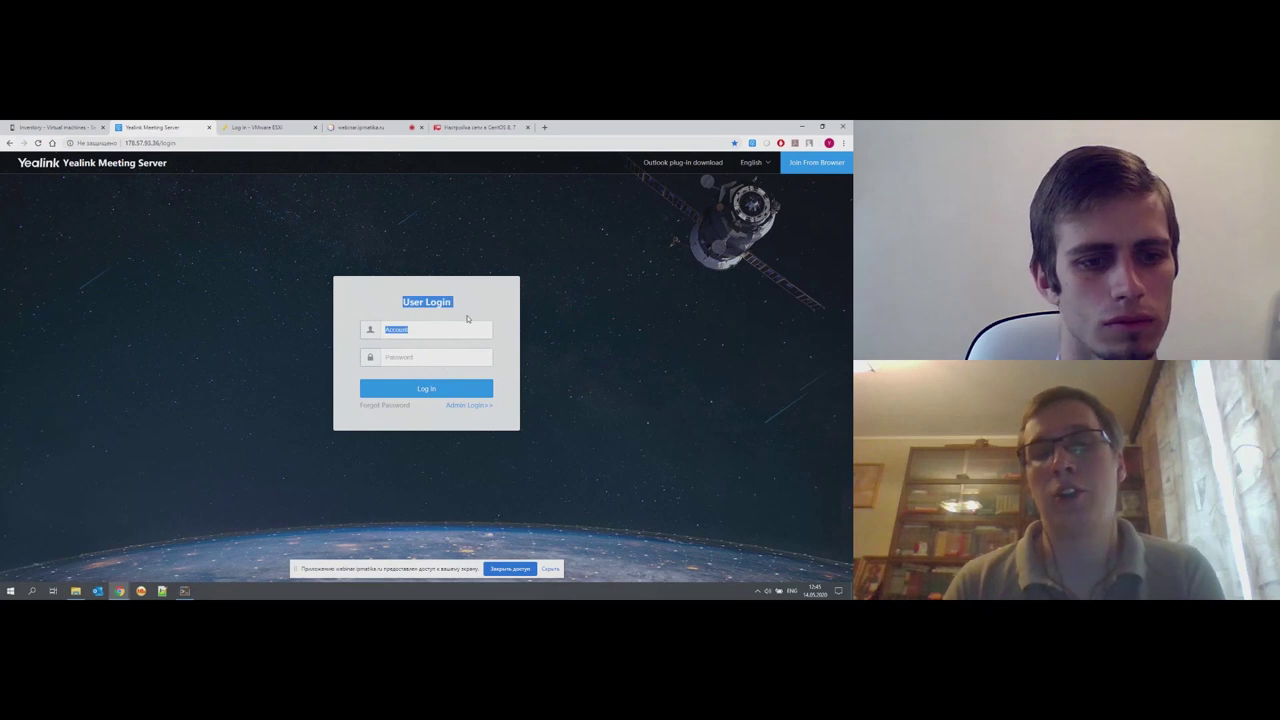
pyautogui.click(470, 320)
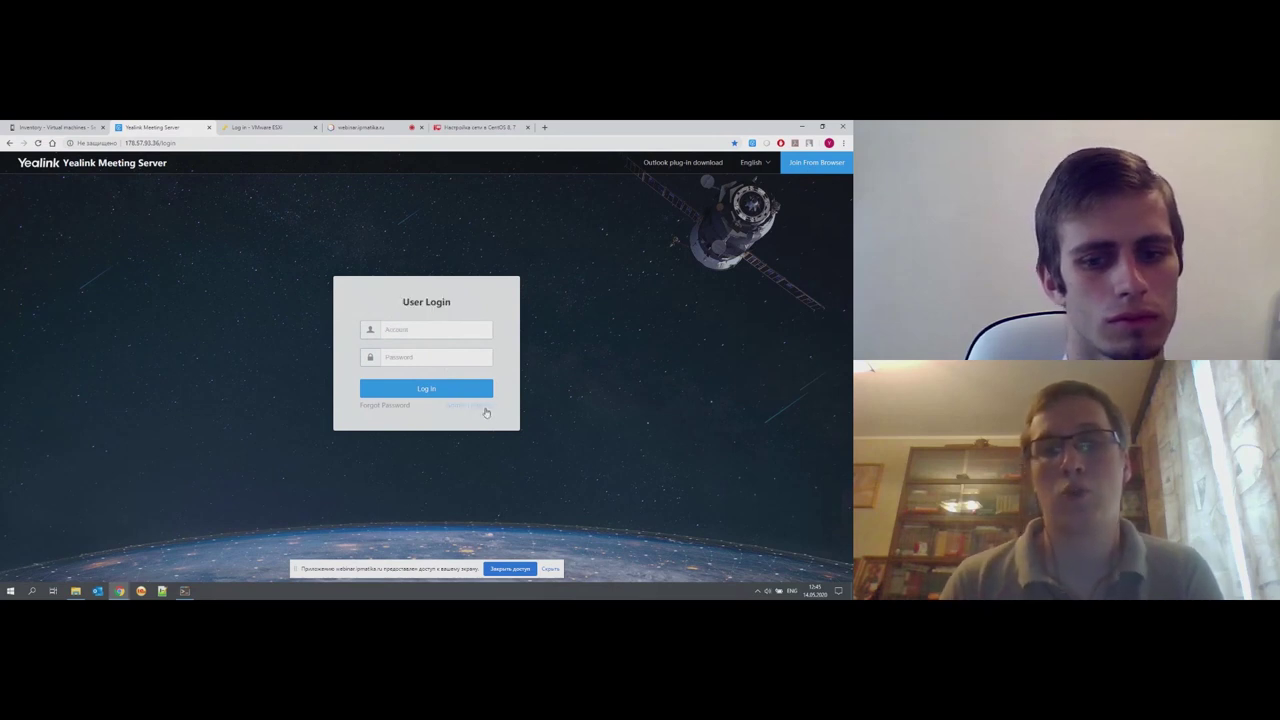
pyautogui.click(484, 406)
# - Sign in to the admin portal with the 'admin' account and its password
pyautogui.click(450, 330)
pyautogui.write('admin')
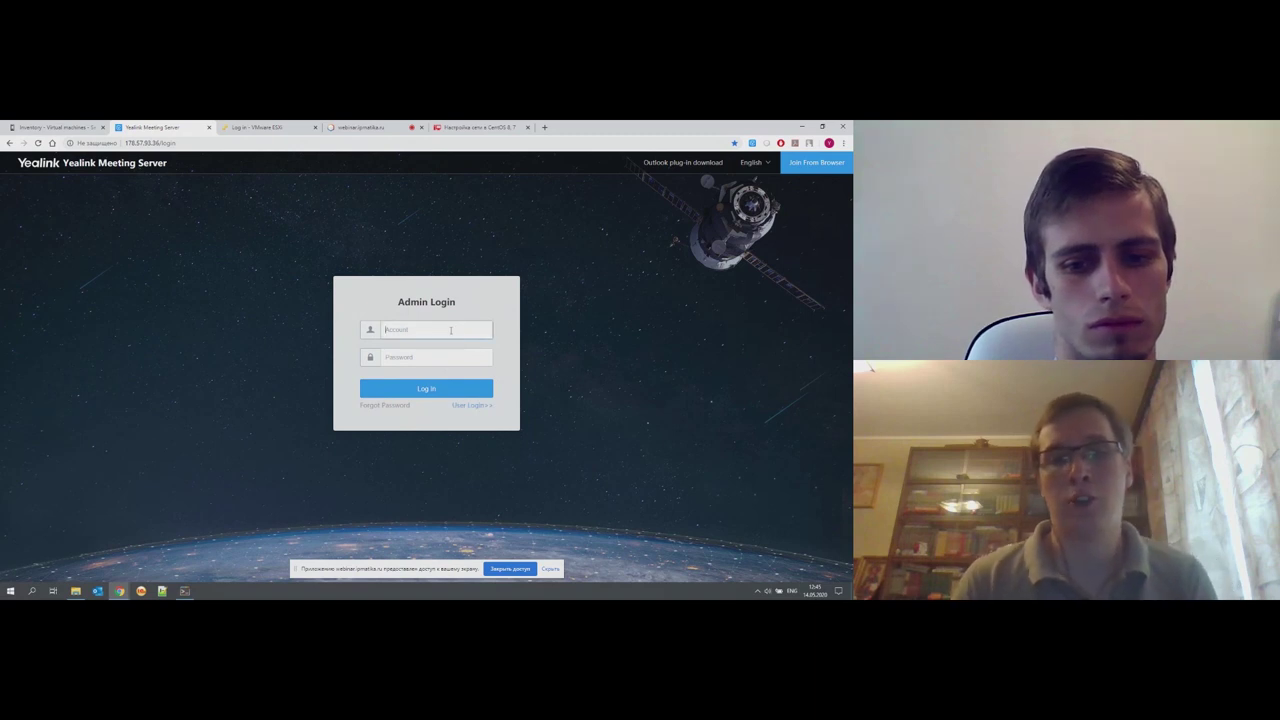
pyautogui.press('Tab')
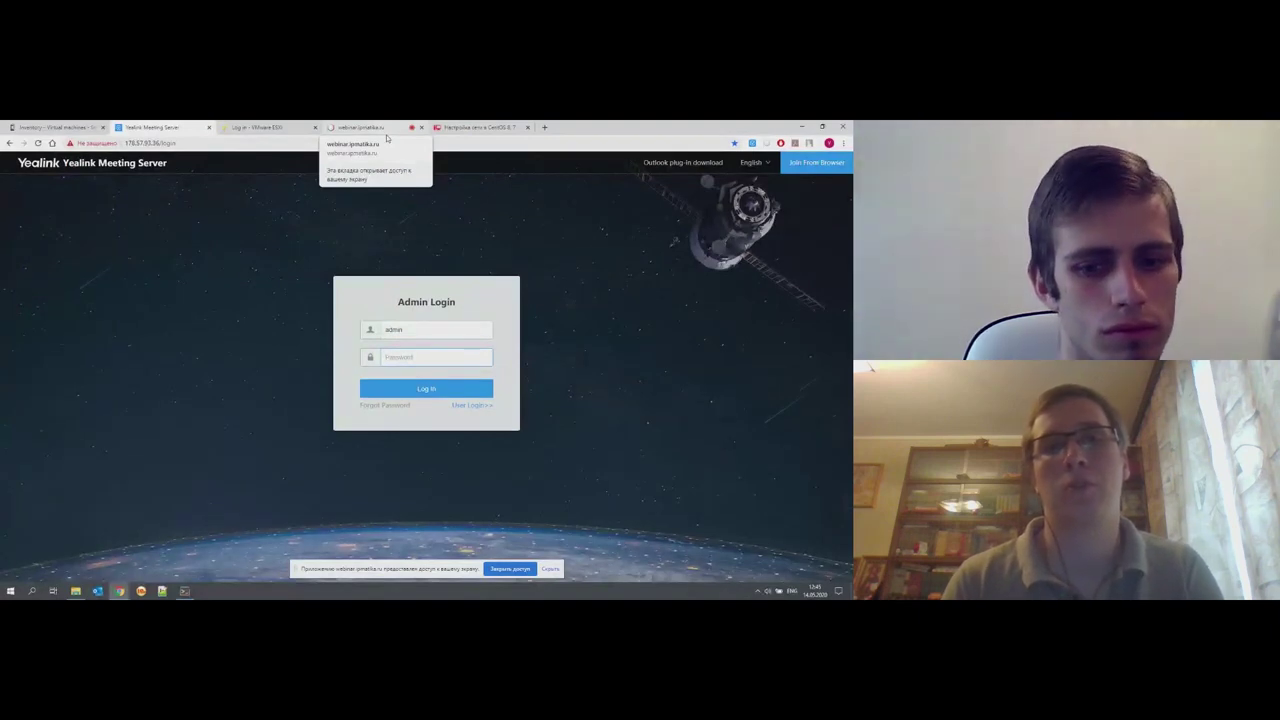
pyautogui.write('•••')
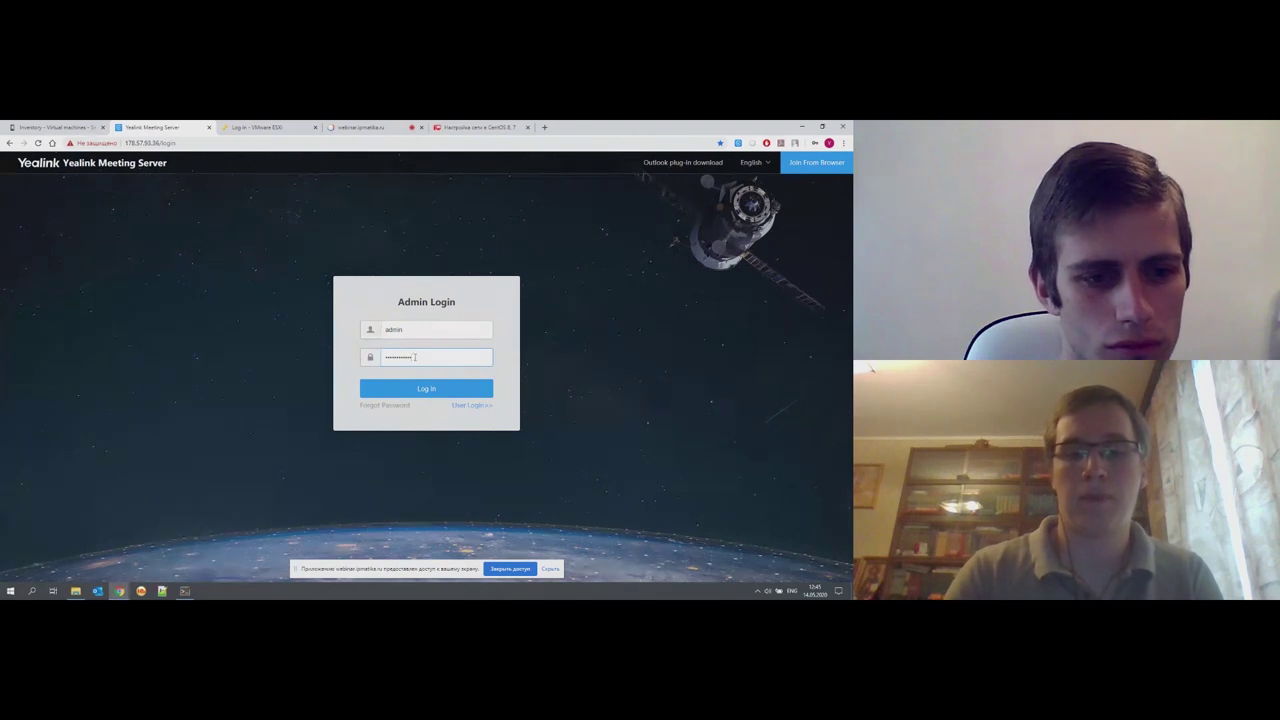
pyautogui.press('Return')
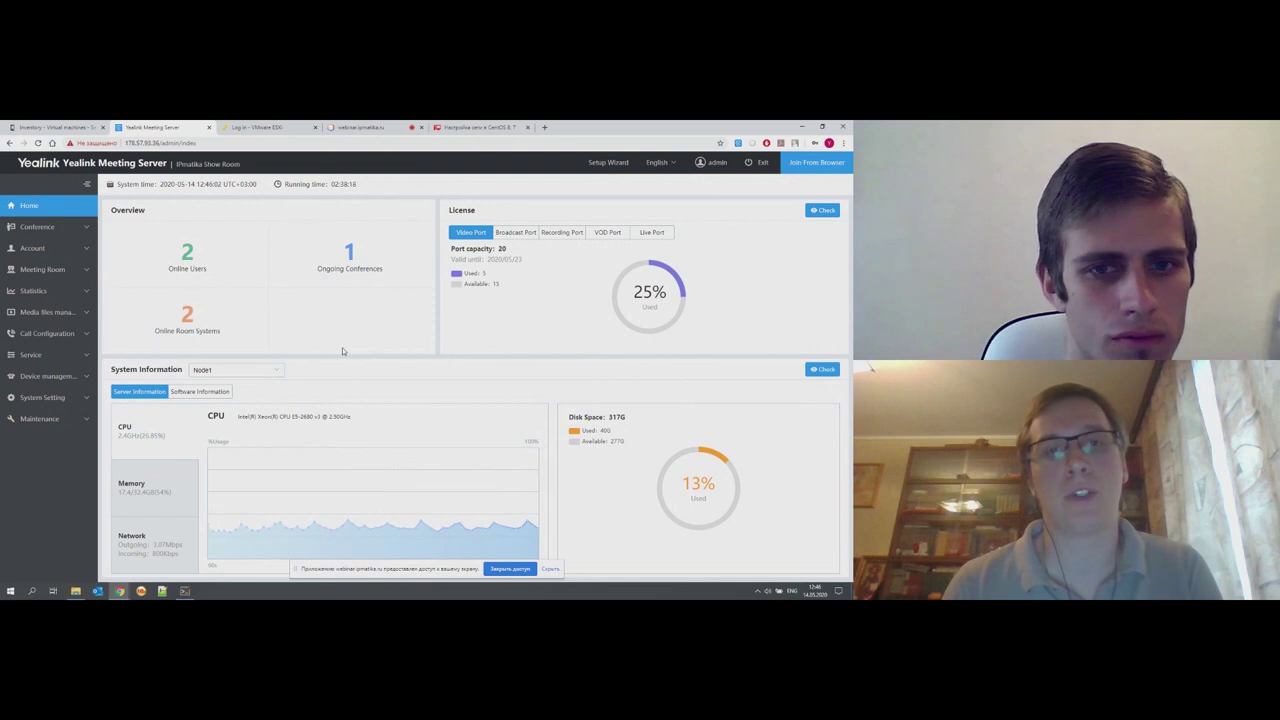
# - Return to the meeting server dashboard and open License under System Setting
pyautogui.click(381, 127)
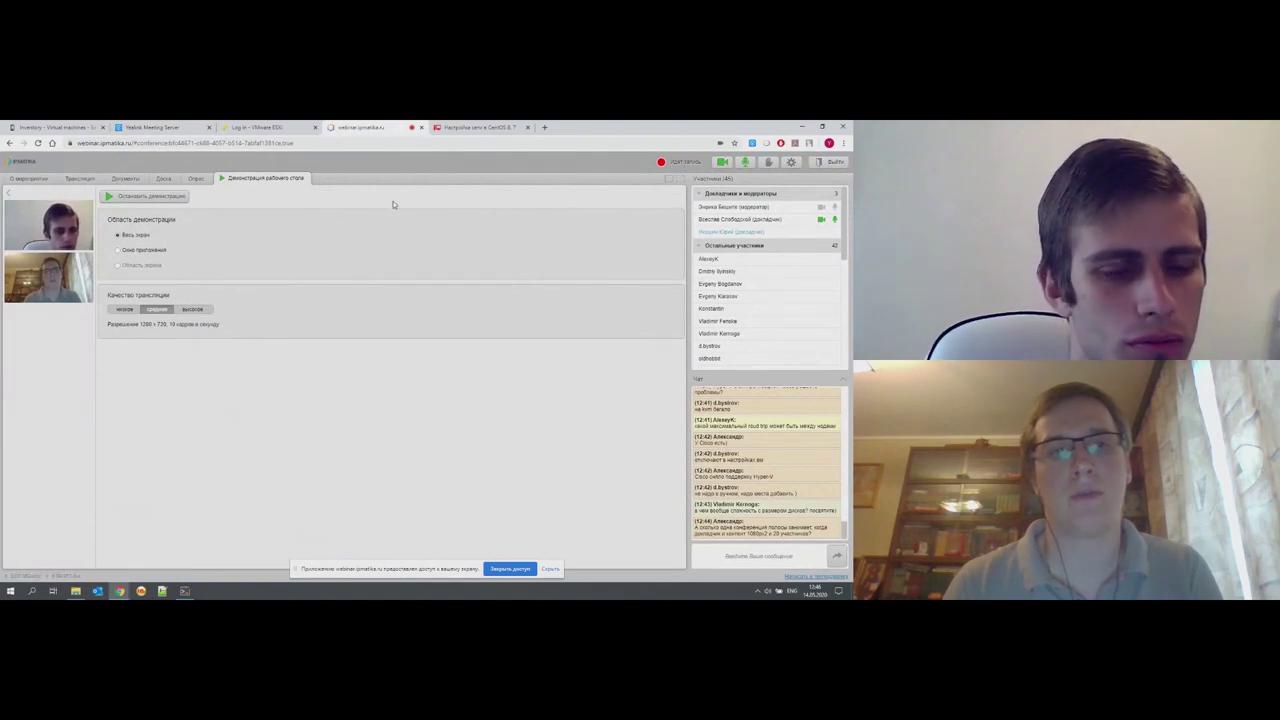
pyautogui.click(152, 127)
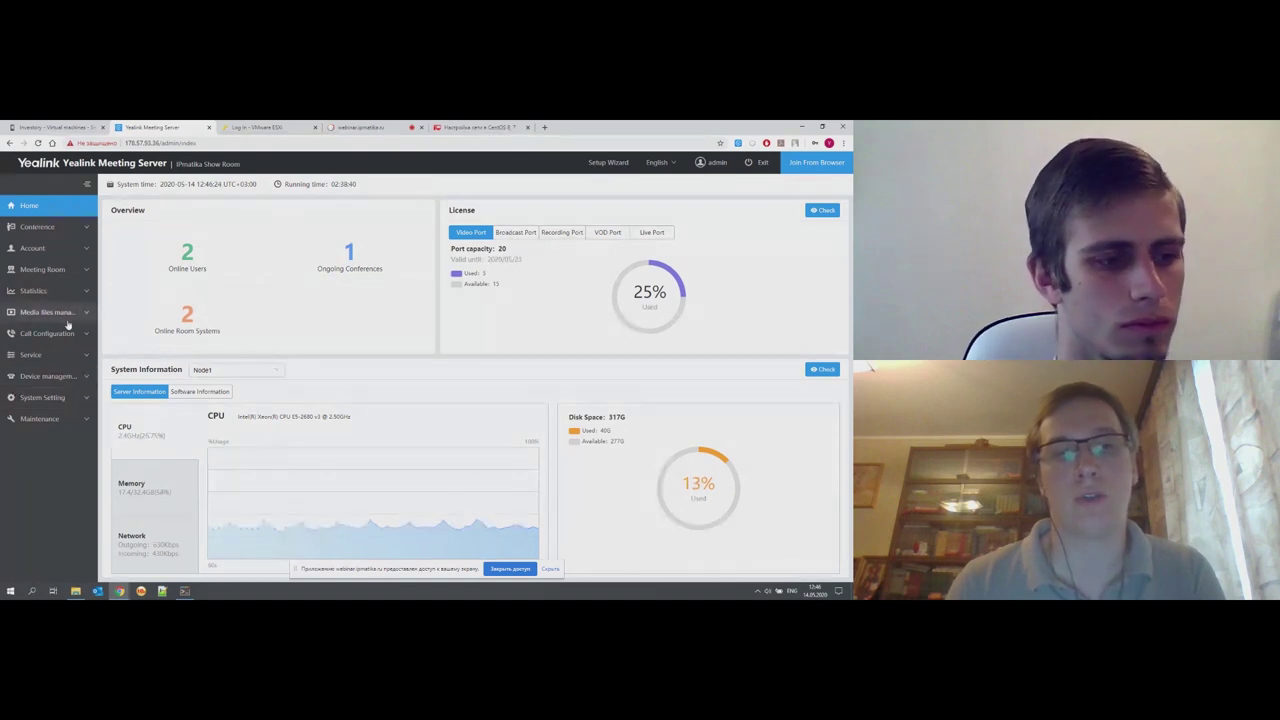
pyautogui.click(68, 355)
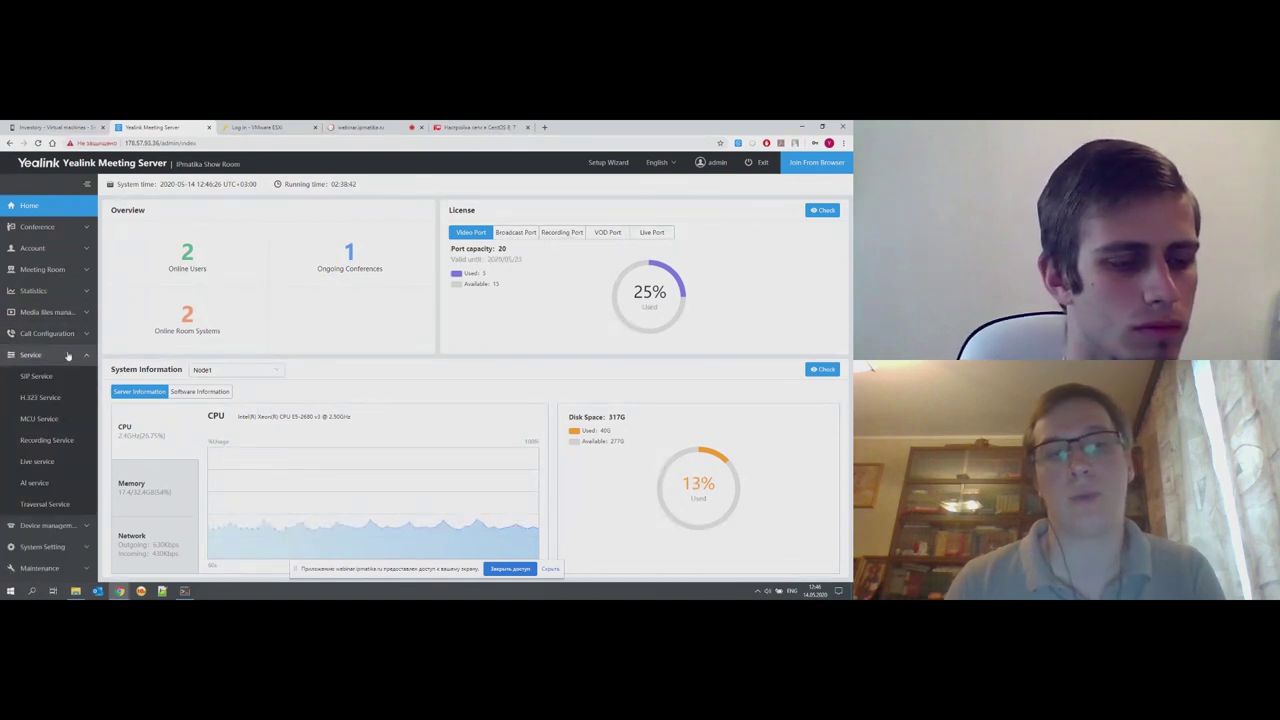
pyautogui.click(66, 357)
pyautogui.click(65, 398)
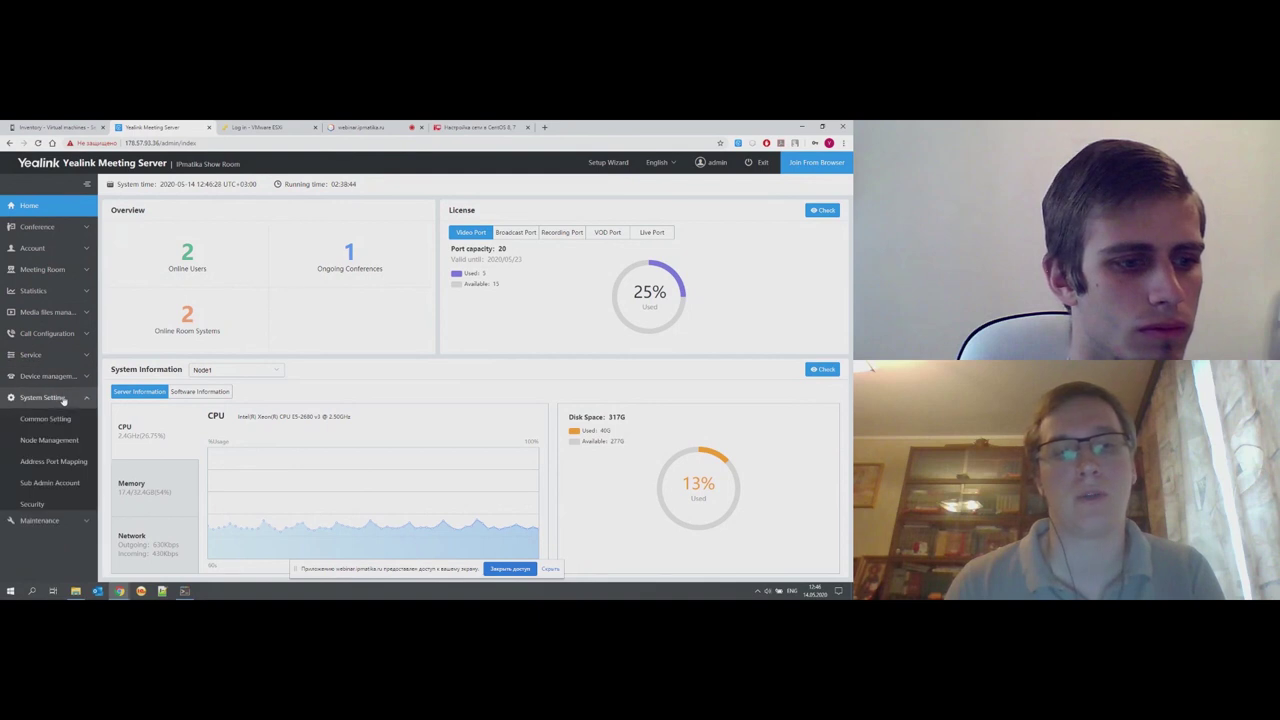
pyautogui.scroll(-1, 65, 391)
pyautogui.click(62, 507)
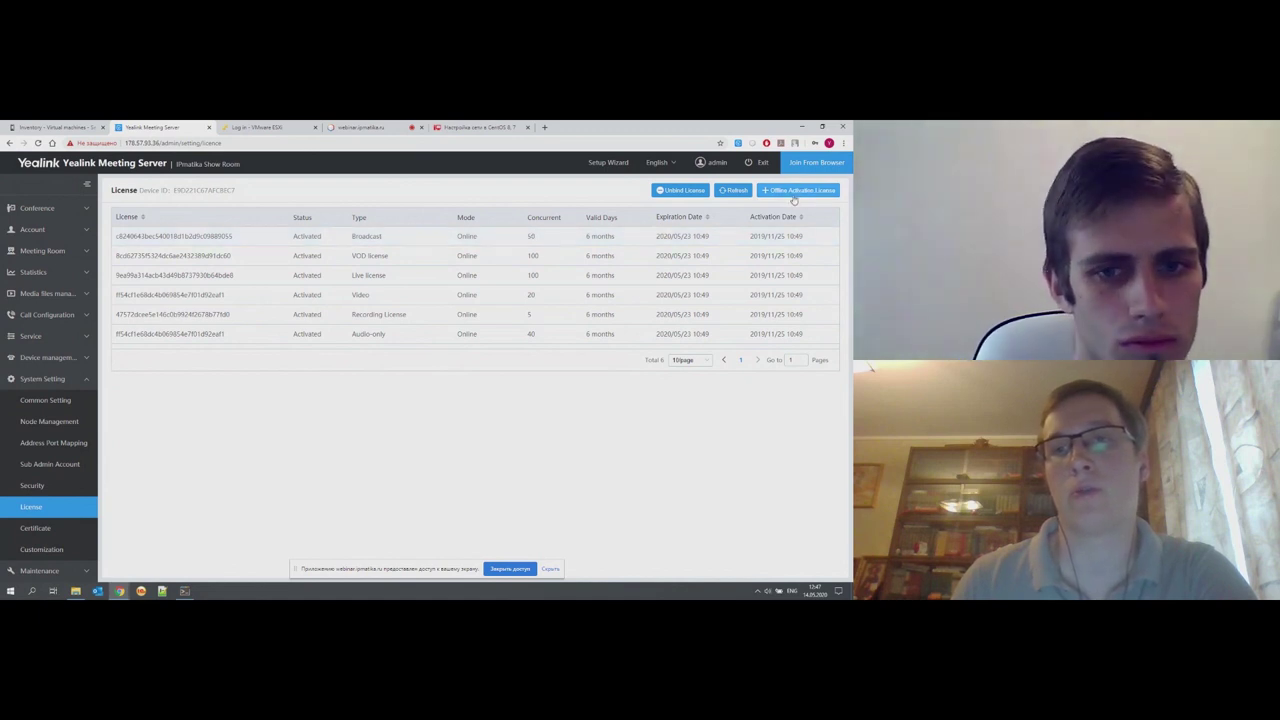
pyautogui.click(78, 408)
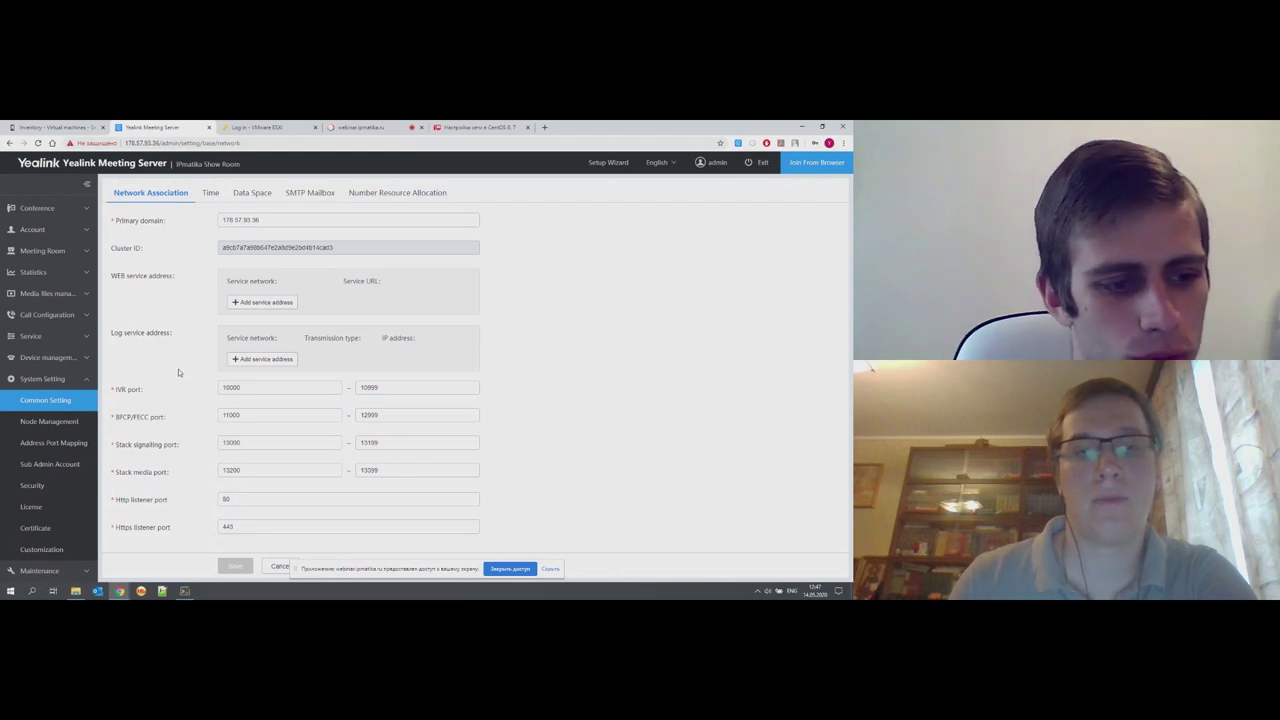
pyautogui.click(40, 507)
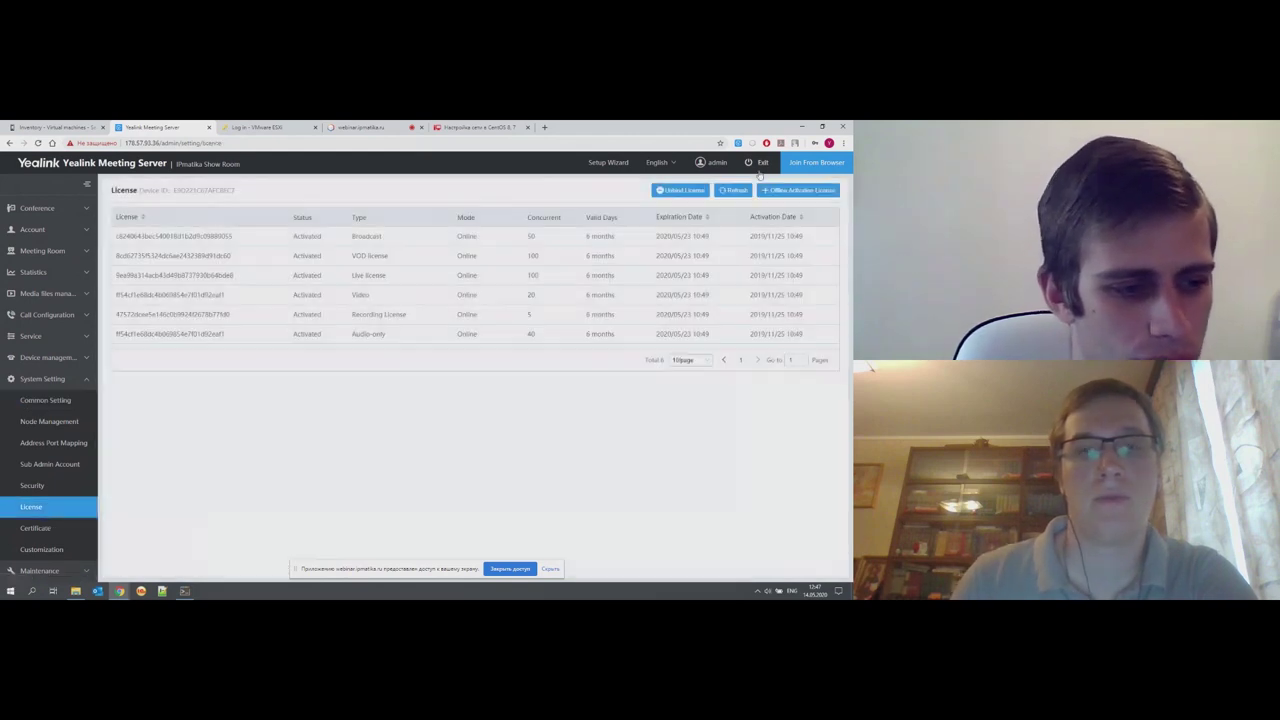
pyautogui.click(798, 190)
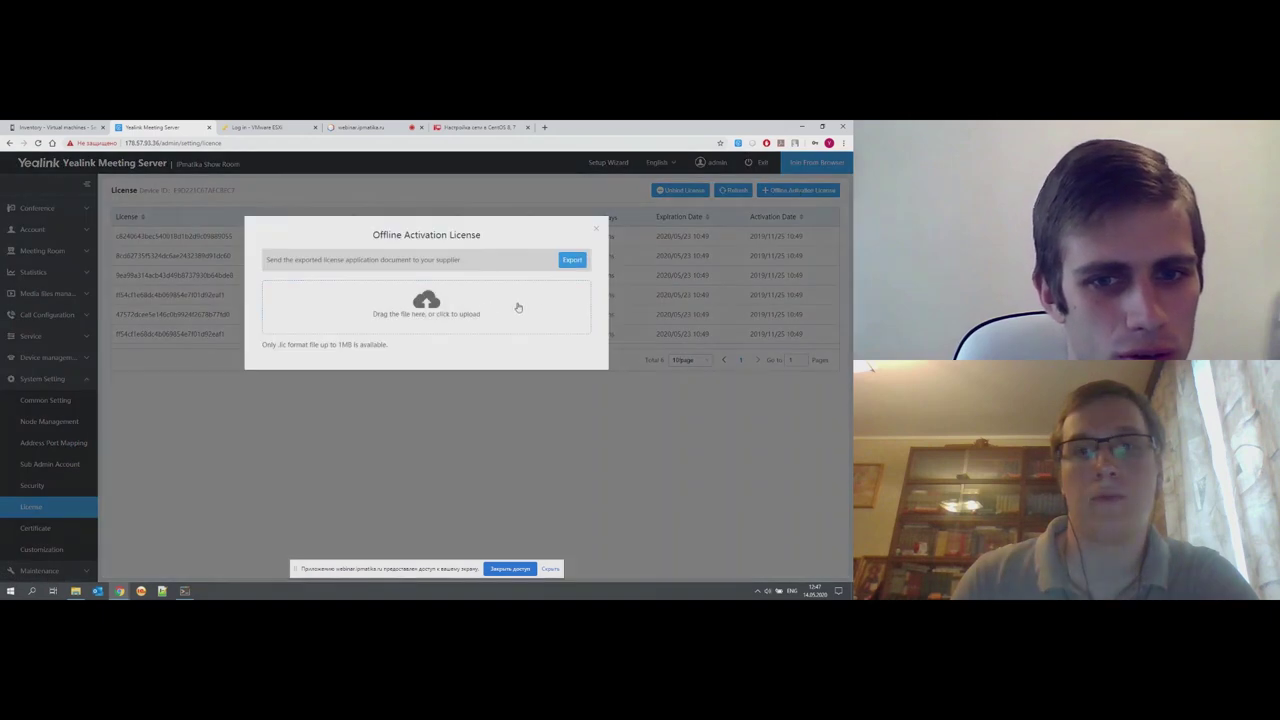
pyautogui.moveTo(261, 266); pyautogui.dragTo(566, 263)
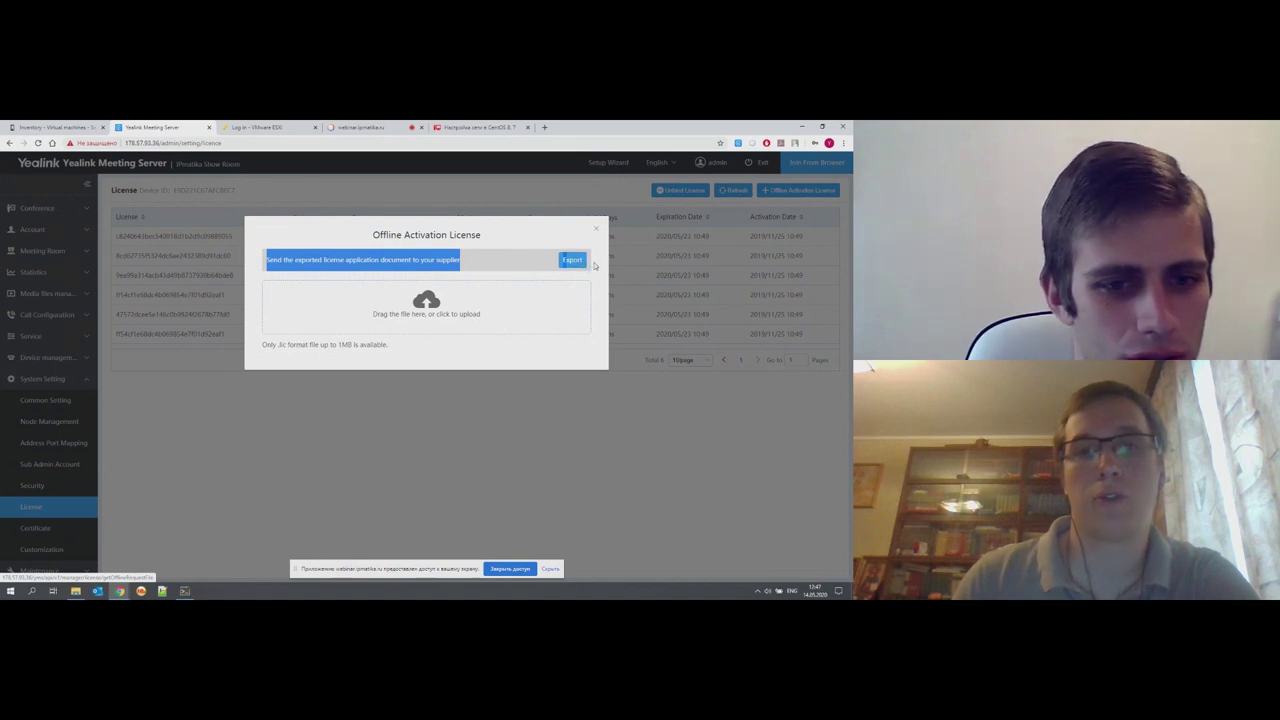
pyautogui.click(510, 261)
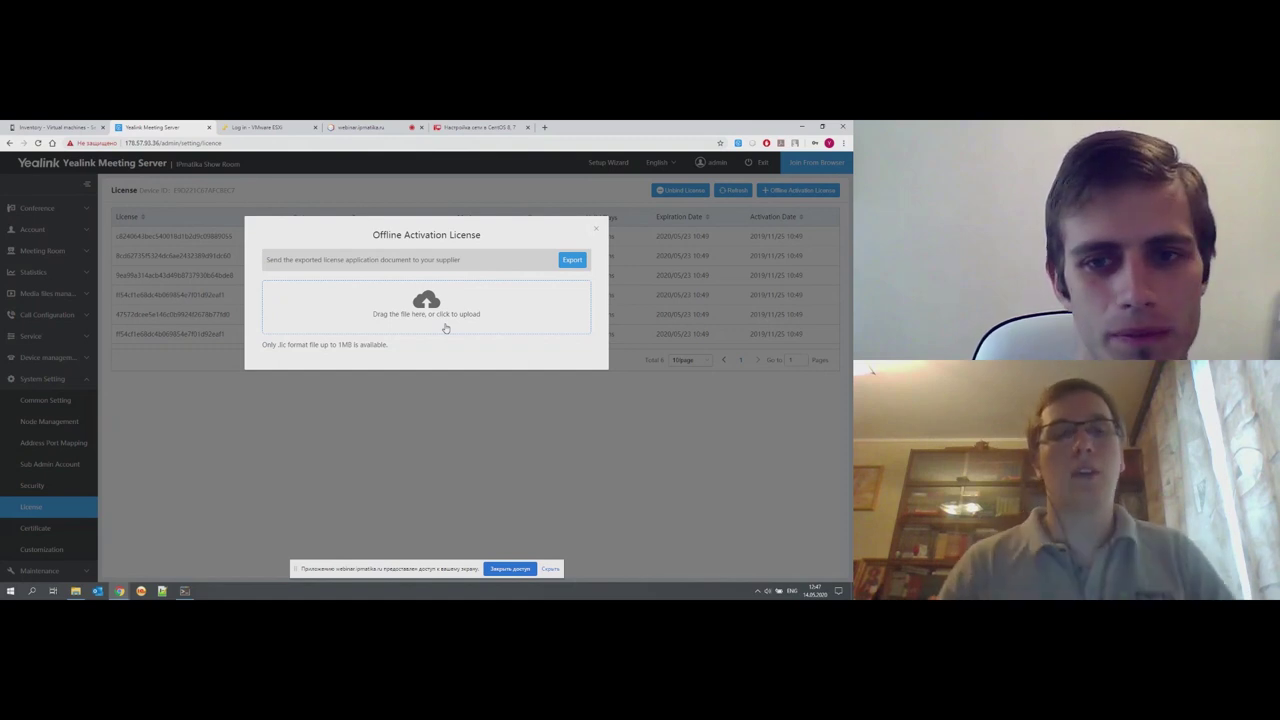
pyautogui.click(596, 232)
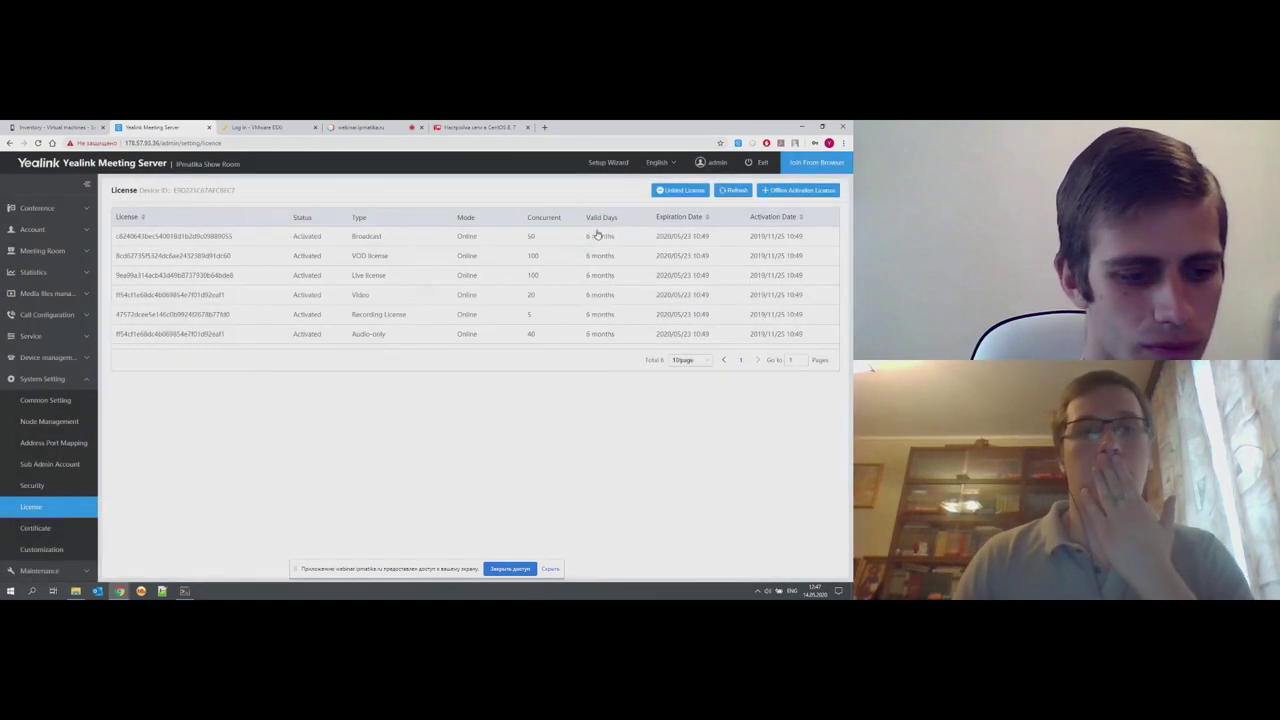
# - Open Common Setting and inspect the Network Association primary domain, 178.57.93.36
pyautogui.click(72, 402)
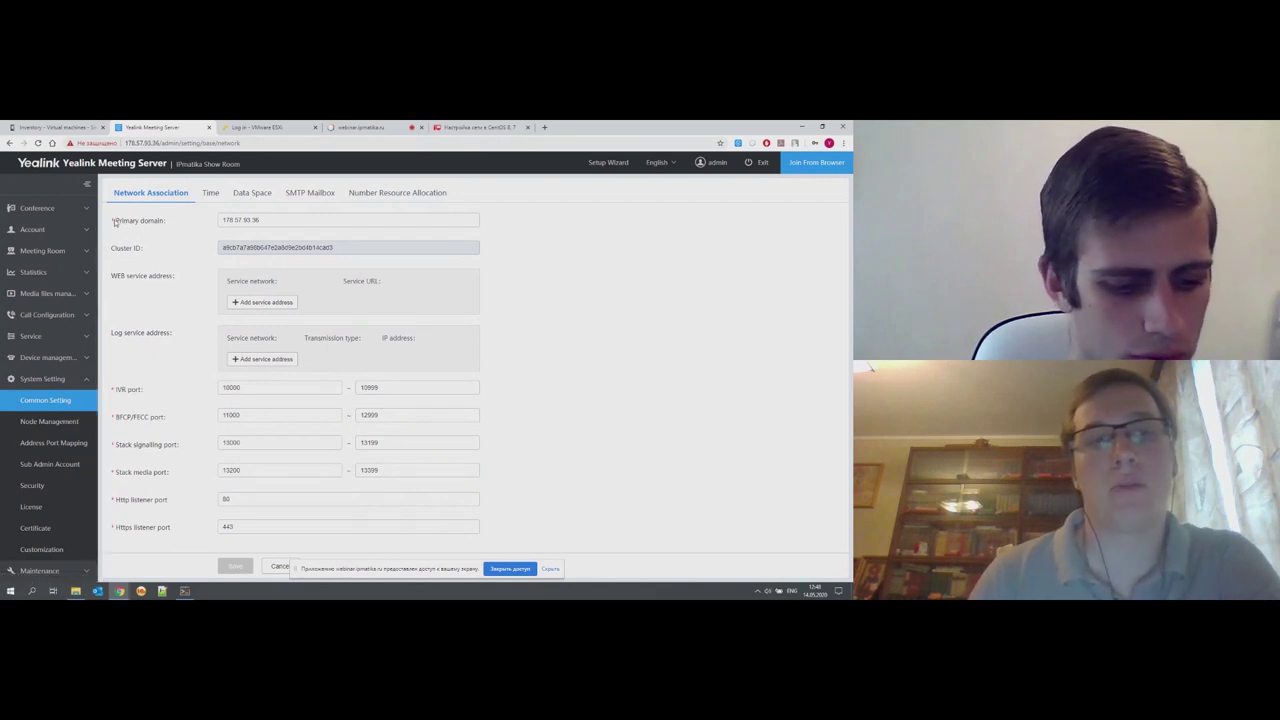
pyautogui.moveTo(115, 222); pyautogui.dragTo(174, 221)
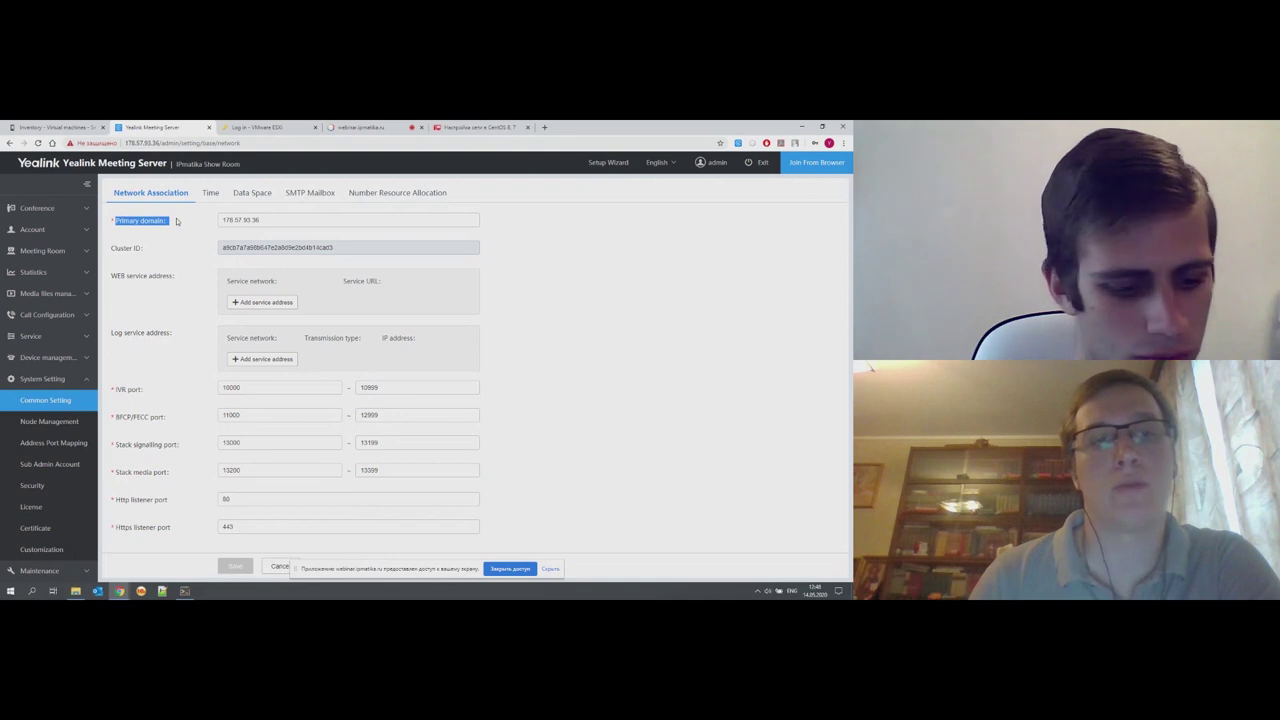
pyautogui.click(176, 221)
pyautogui.moveTo(180, 226); pyautogui.dragTo(114, 222)
pyautogui.click(111, 229)
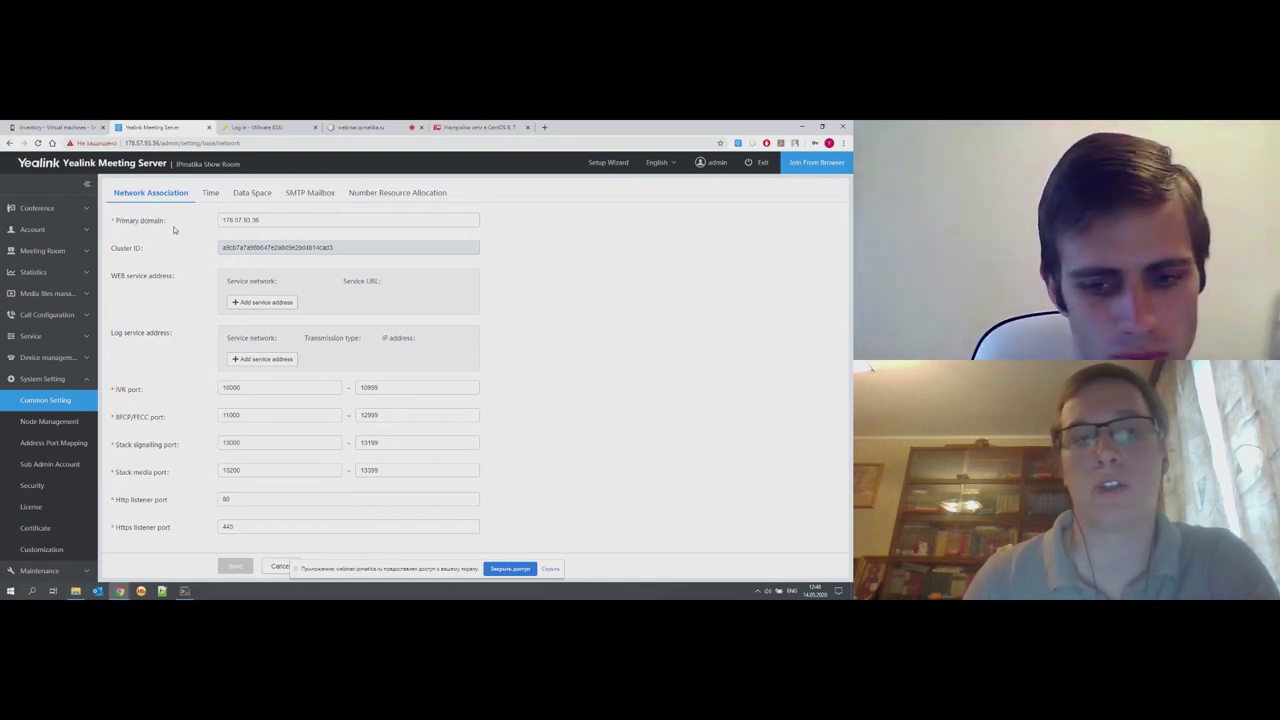
pyautogui.tripleClick(113, 225)
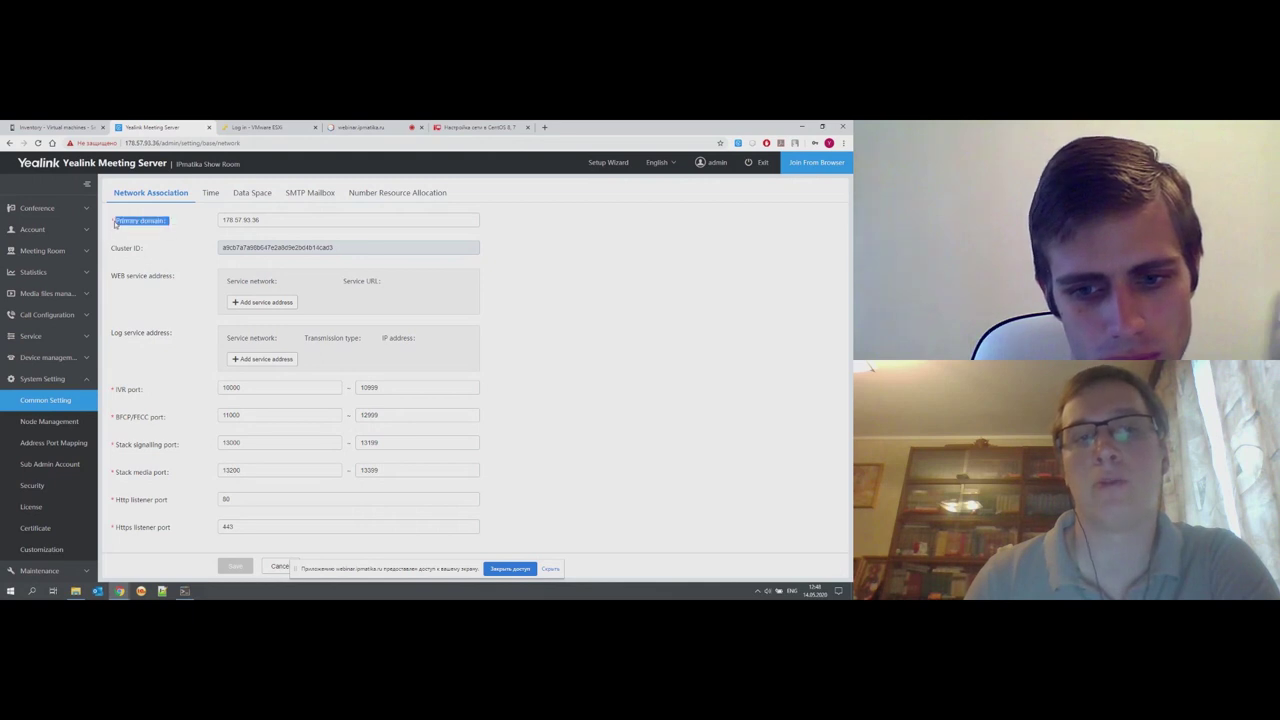
pyautogui.click(178, 226)
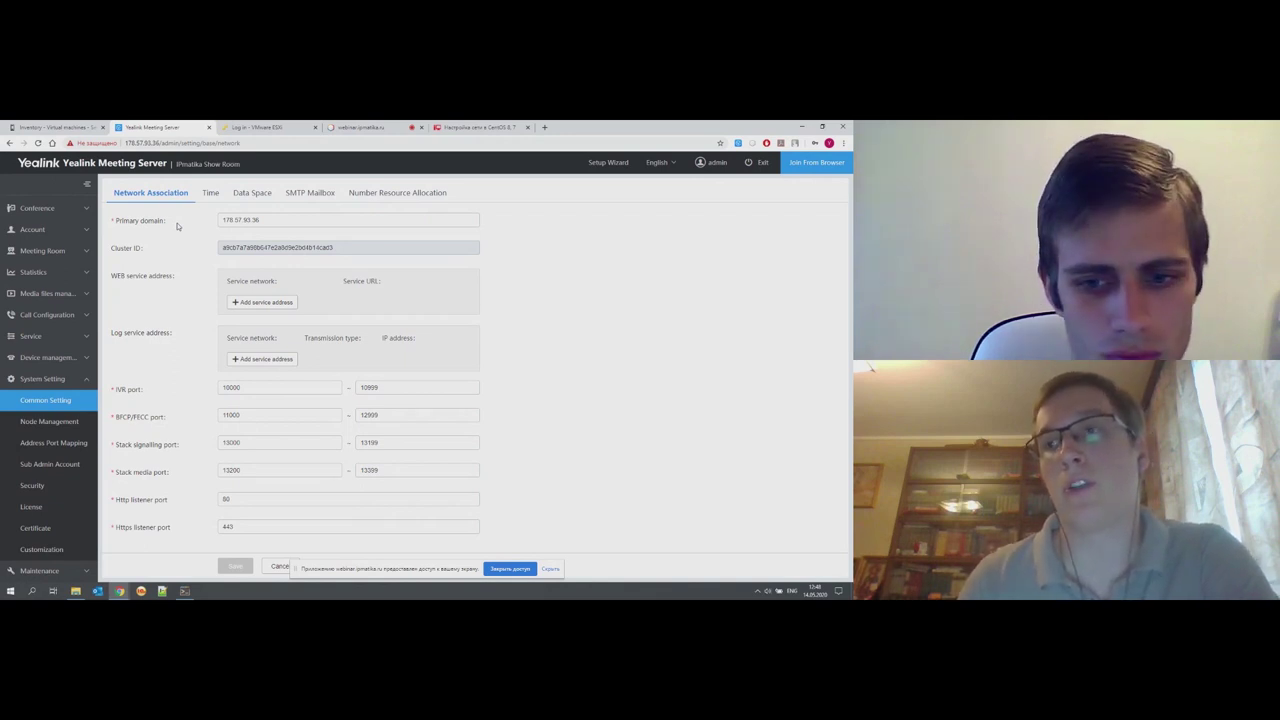
pyautogui.moveTo(283, 226); pyautogui.dragTo(224, 233)
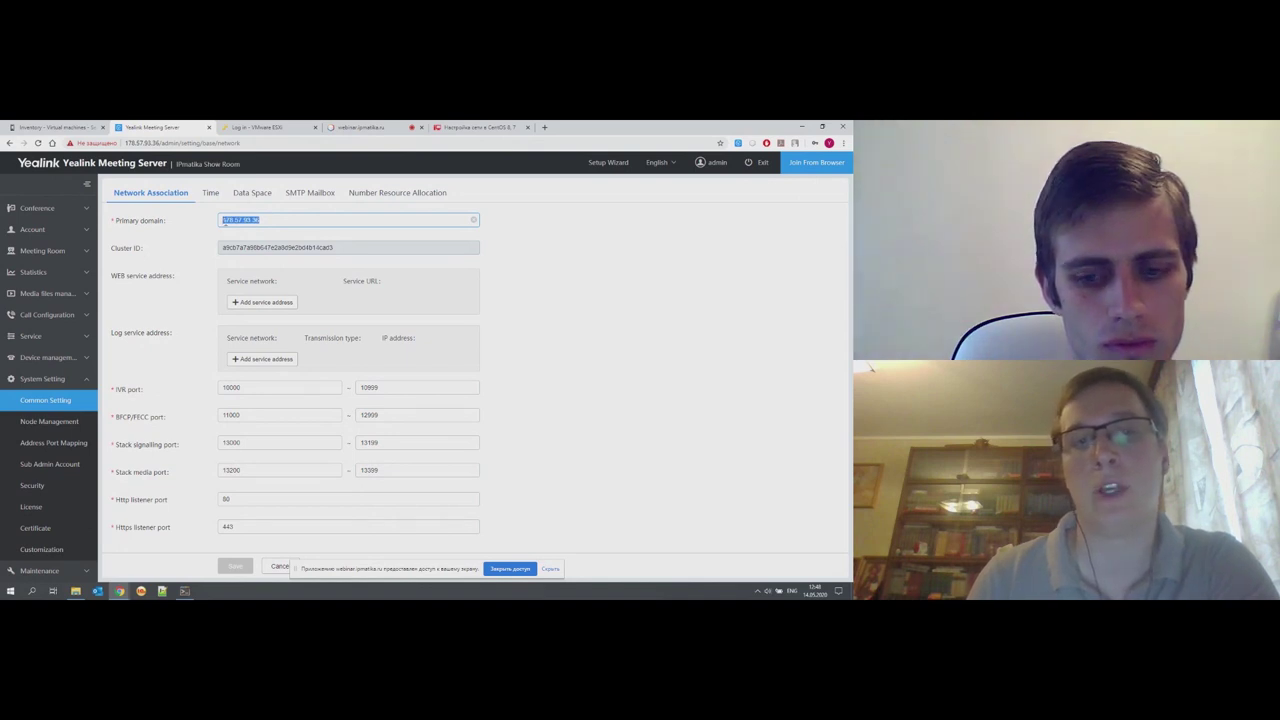
pyautogui.click(275, 220)
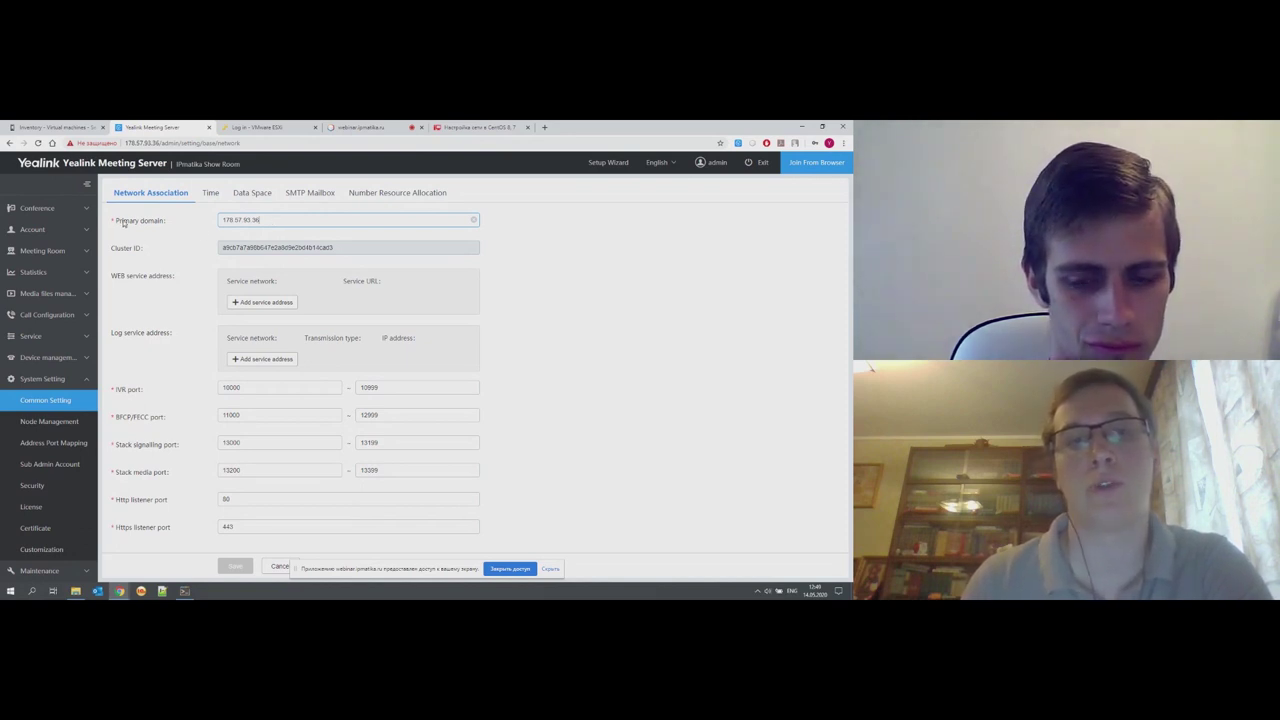
pyautogui.moveTo(271, 219); pyautogui.dragTo(218, 231)
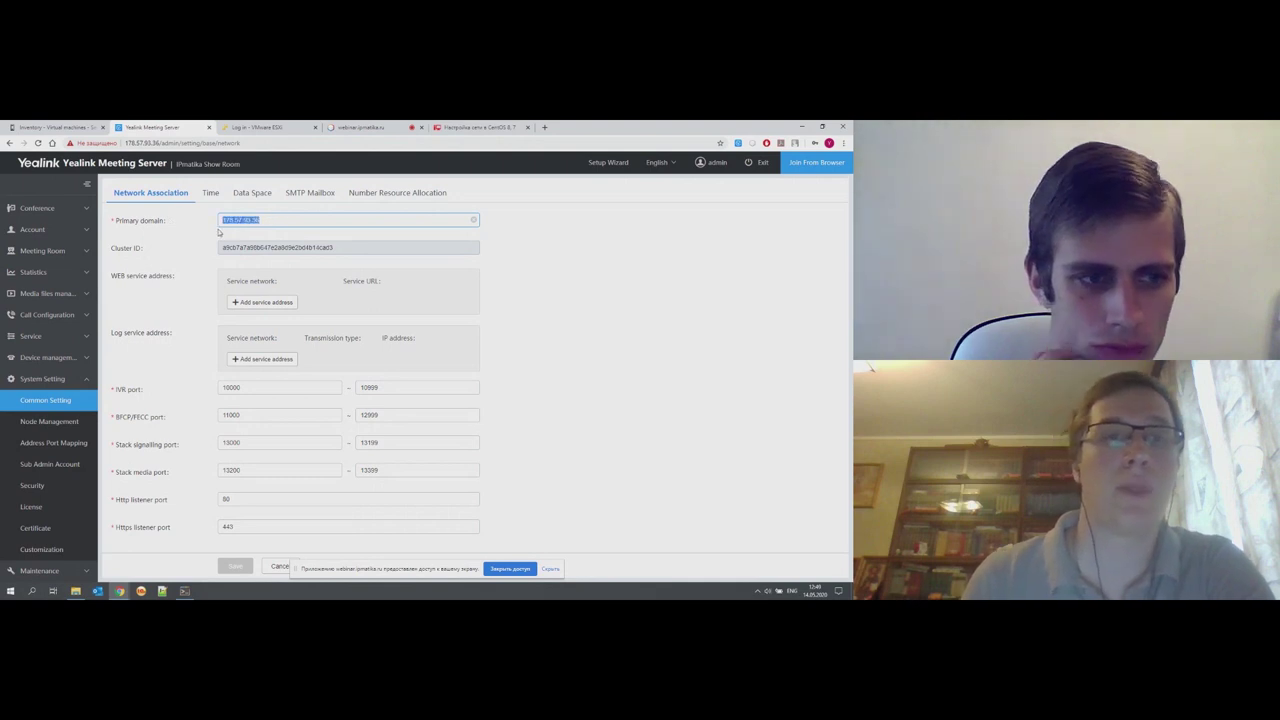
pyautogui.click(238, 221)
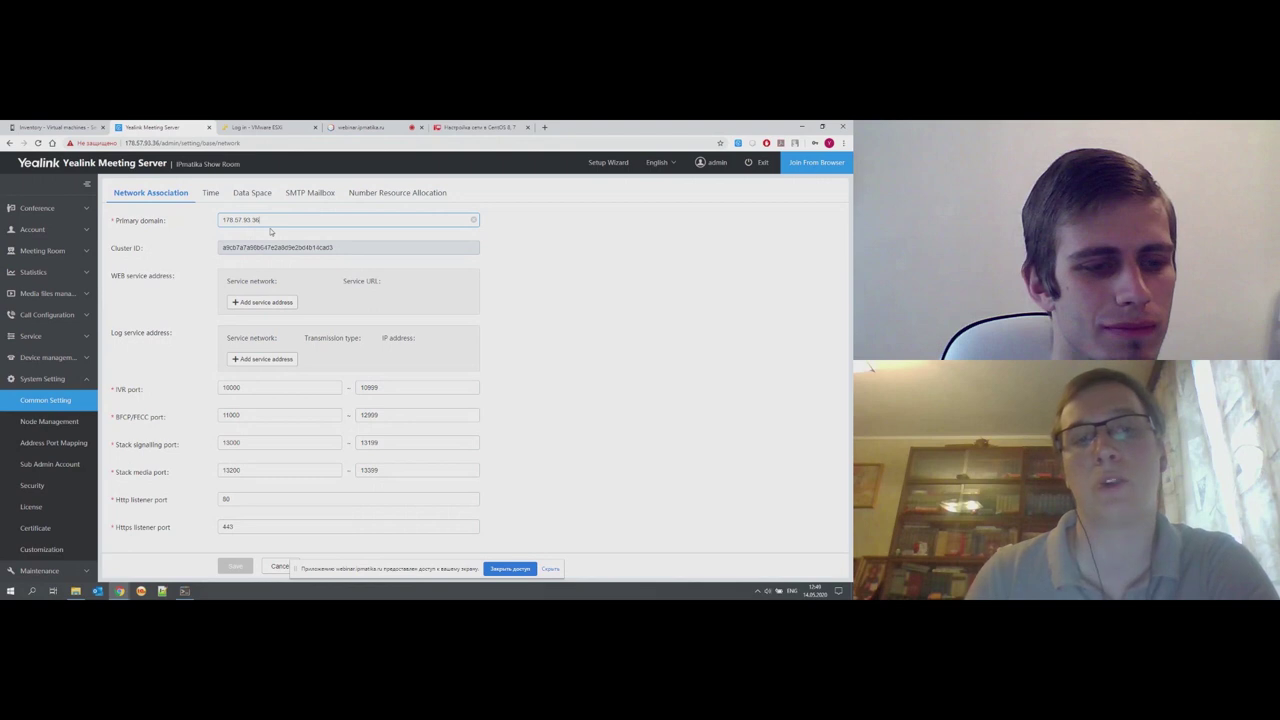
# - View the Time settings and the timezone list, leaving Moscow UTC+03:00 unchanged
pyautogui.click(209, 194)
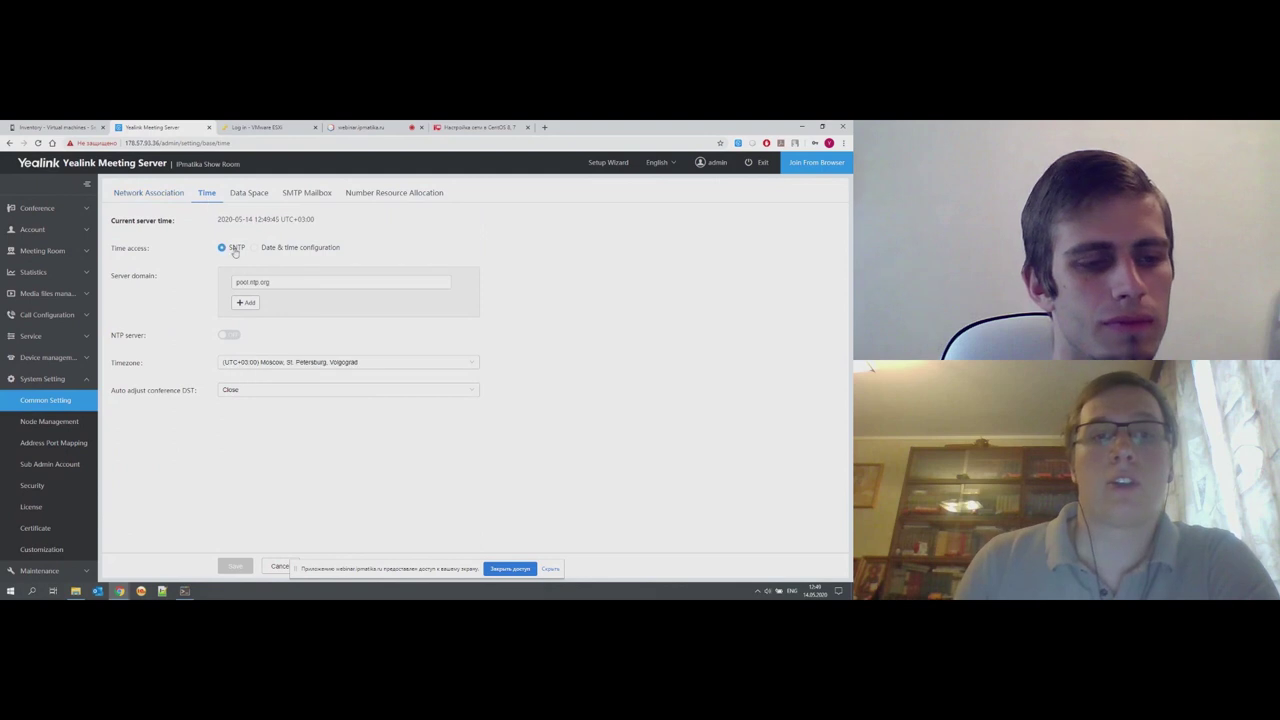
pyautogui.click(257, 364)
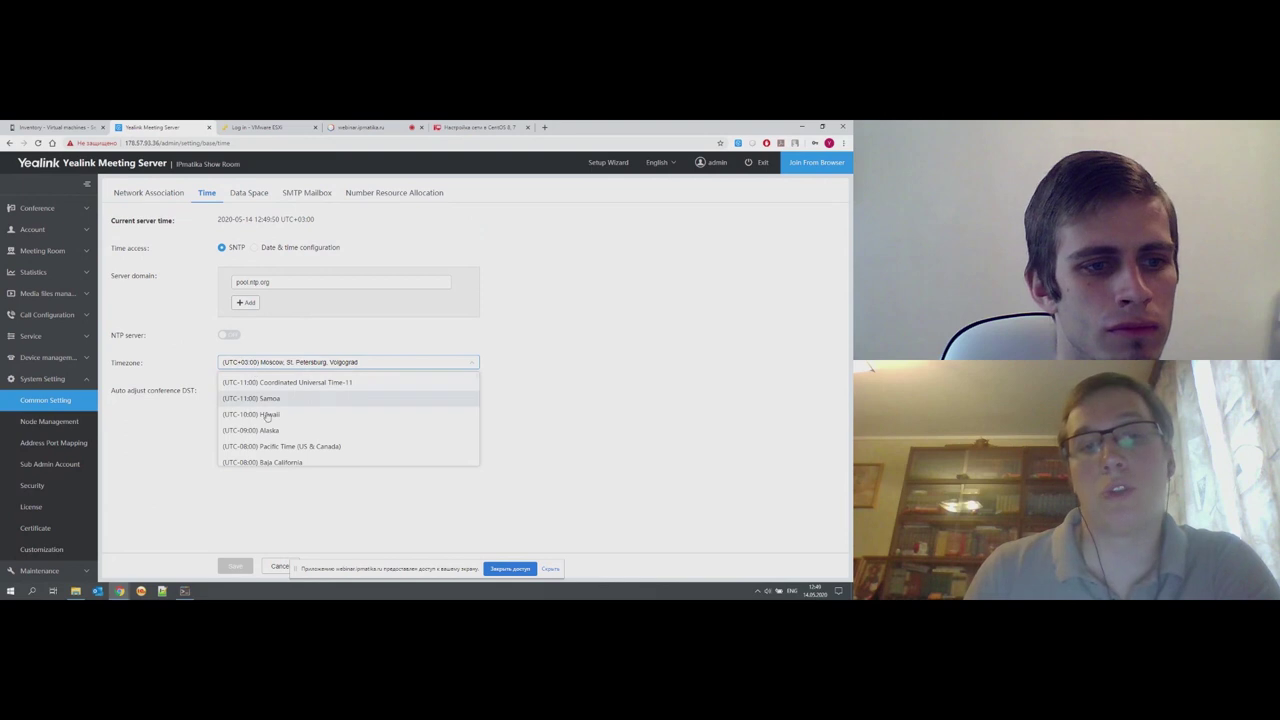
pyautogui.click(275, 338)
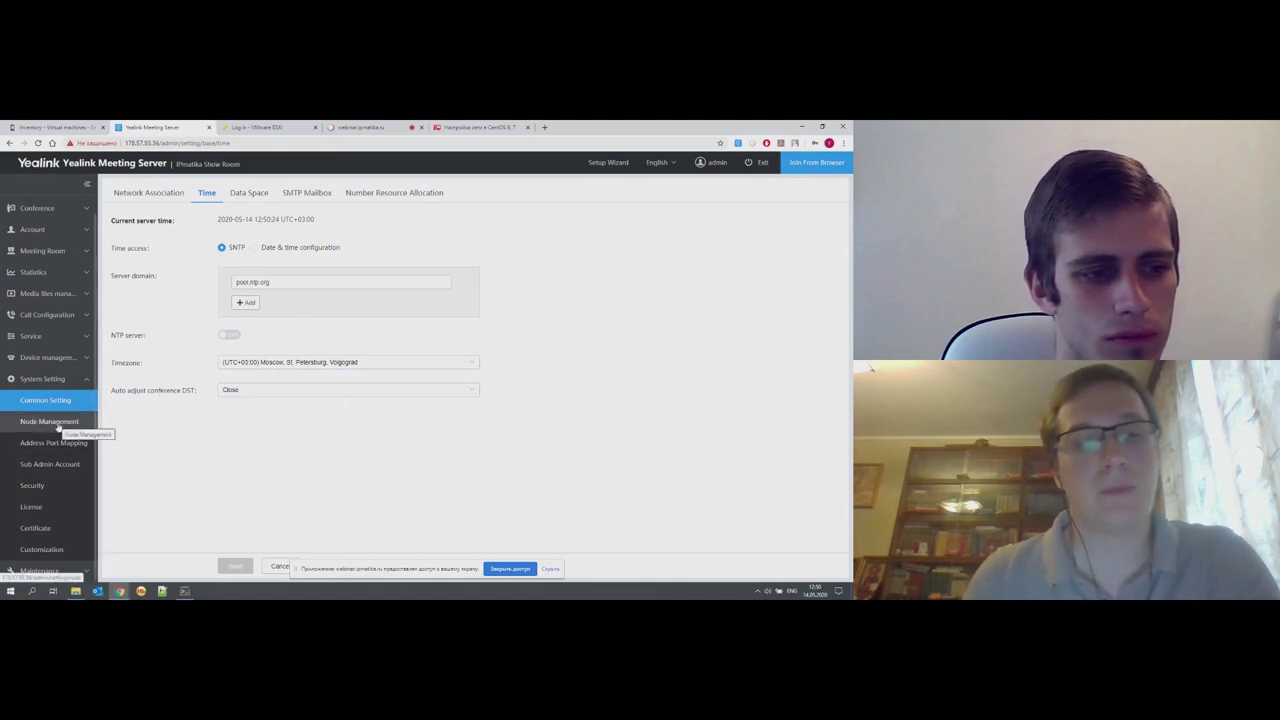
# - Open Node1's settings in Node Management, then go back to Common Setting
pyautogui.click(58, 424)
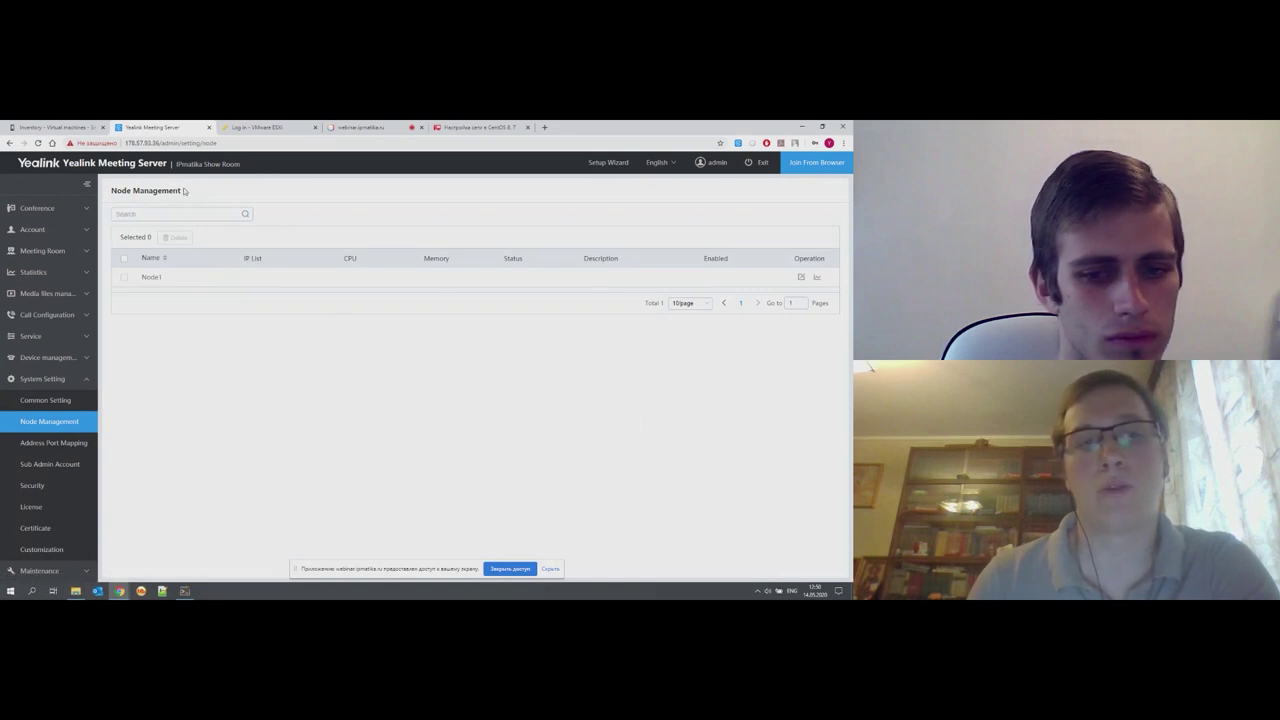
pyautogui.click(801, 277)
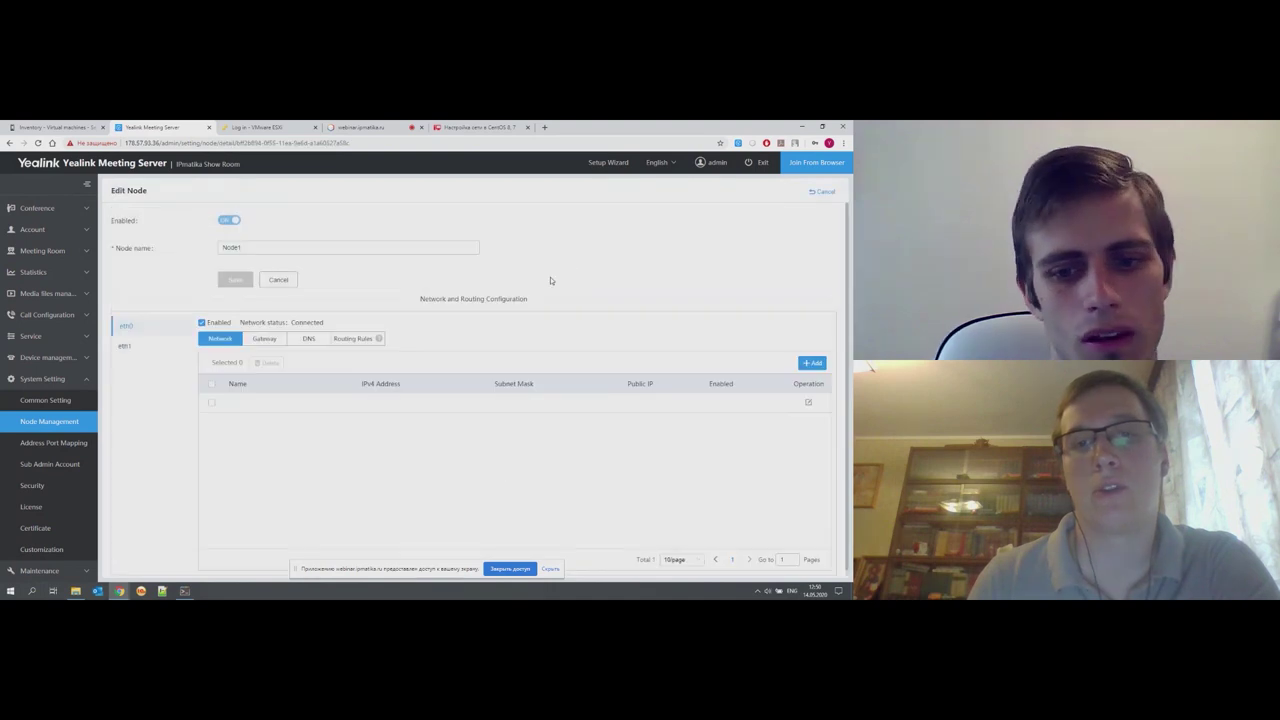
pyautogui.click(62, 400)
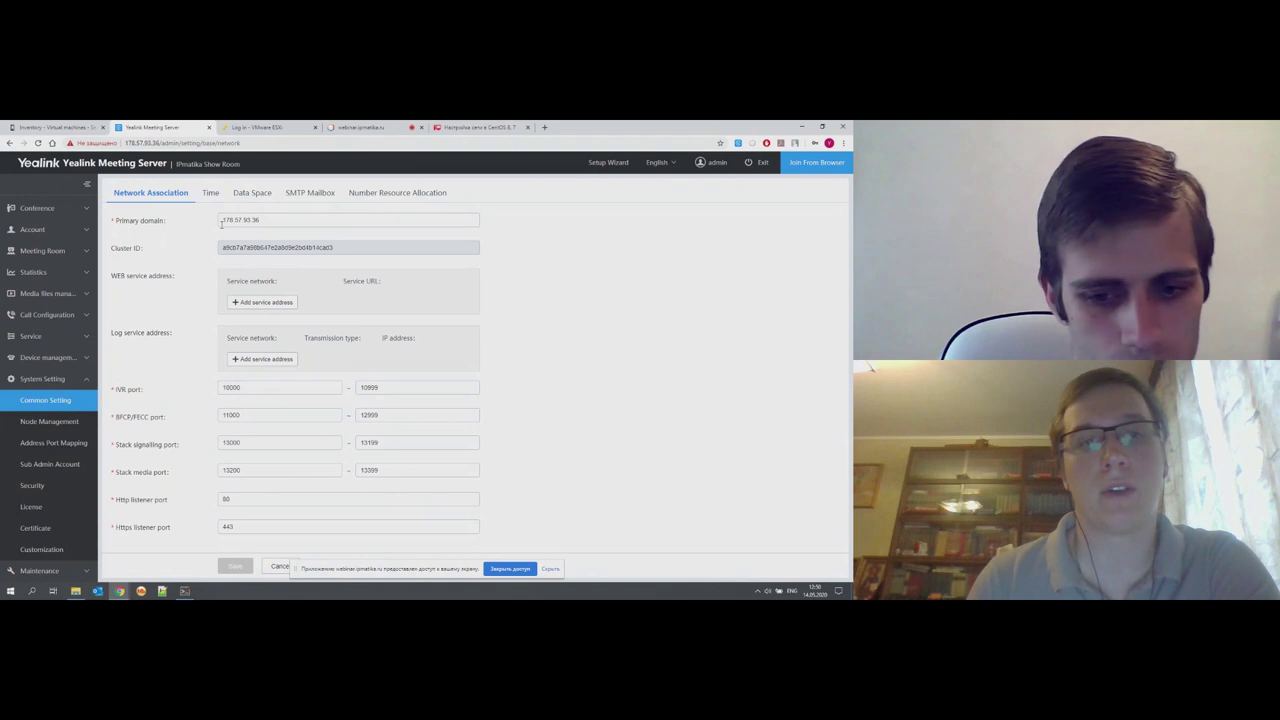
# - Open SIP Service and view the Reg service's settings, closing them without saving
pyautogui.click(57, 380)
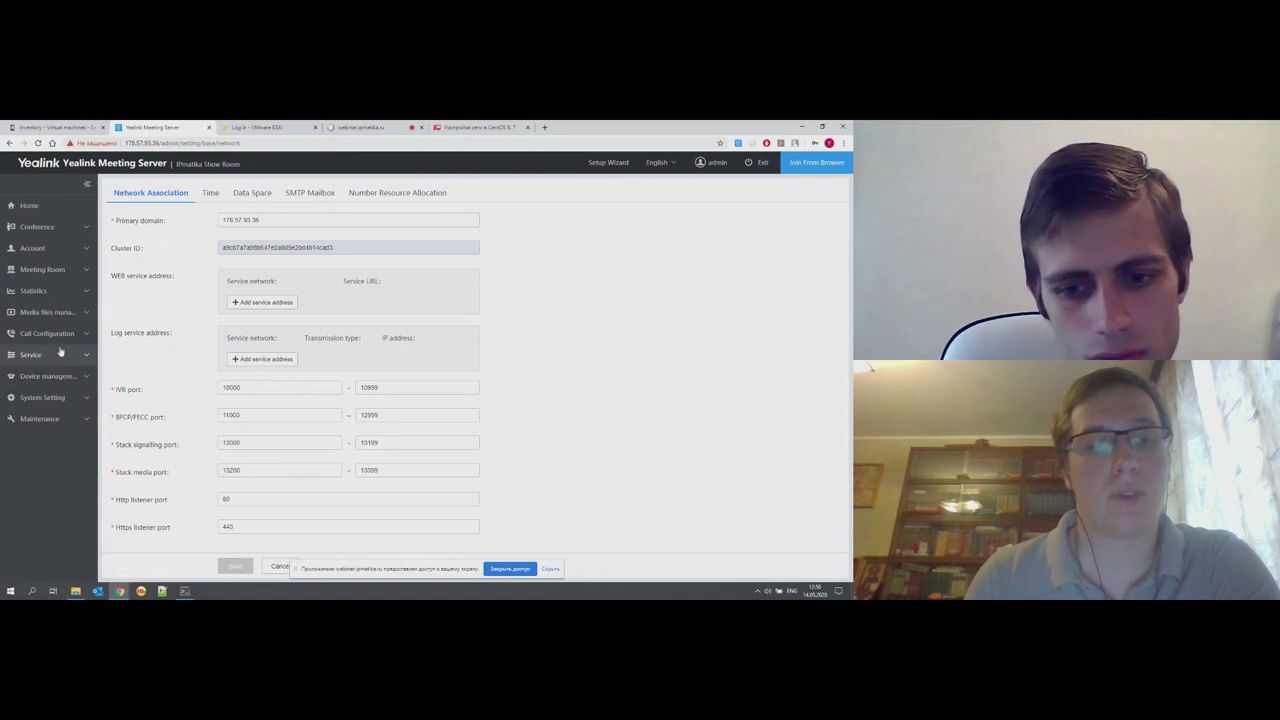
pyautogui.click(55, 355)
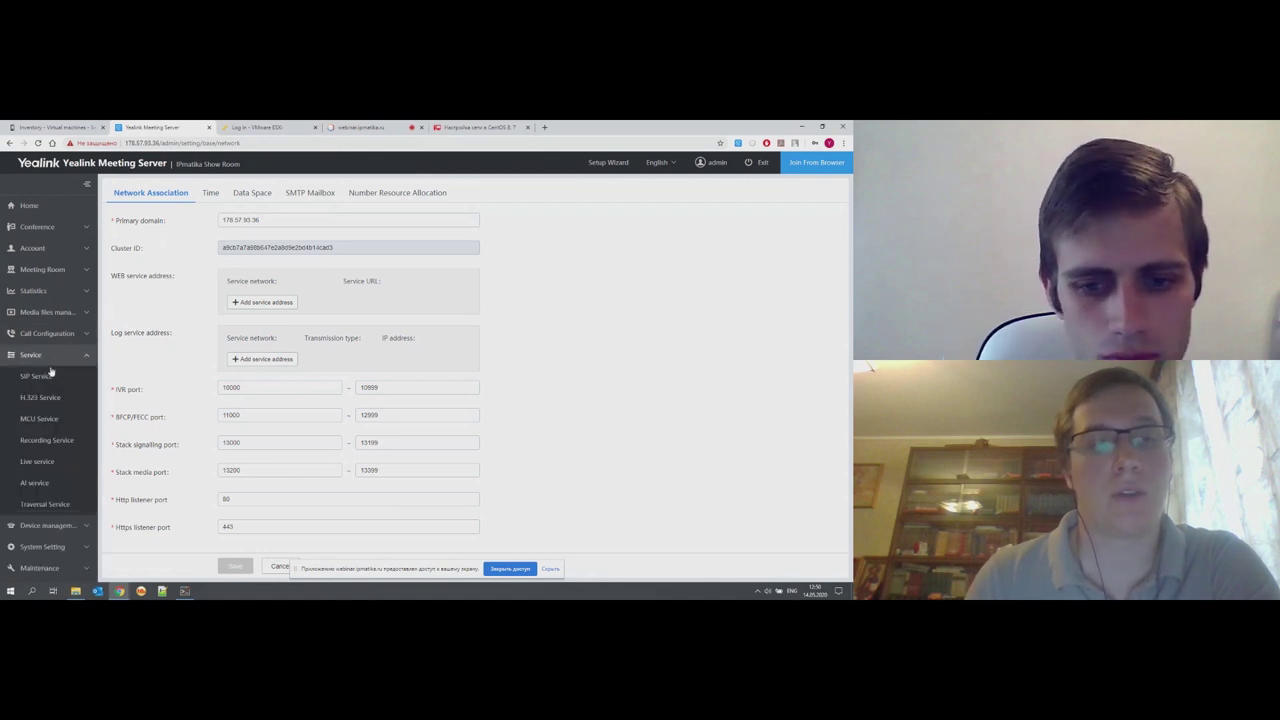
pyautogui.click(49, 375)
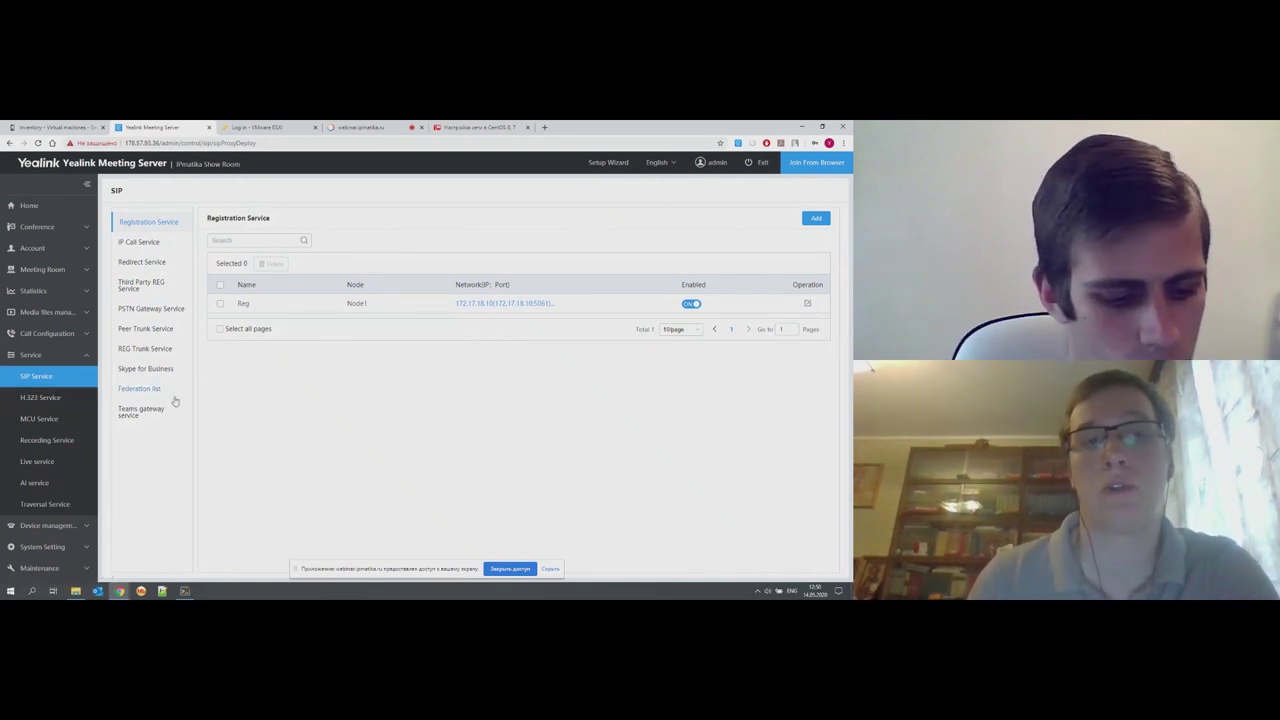
pyautogui.click(808, 305)
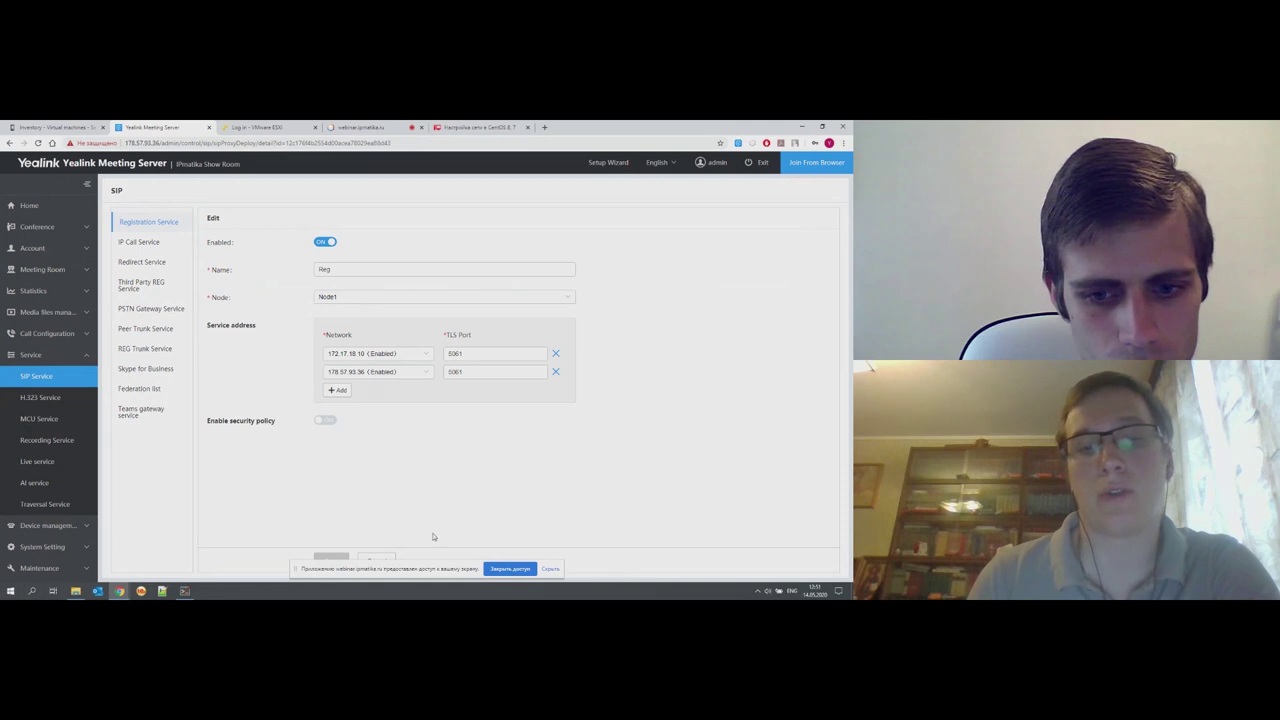
pyautogui.click(549, 569)
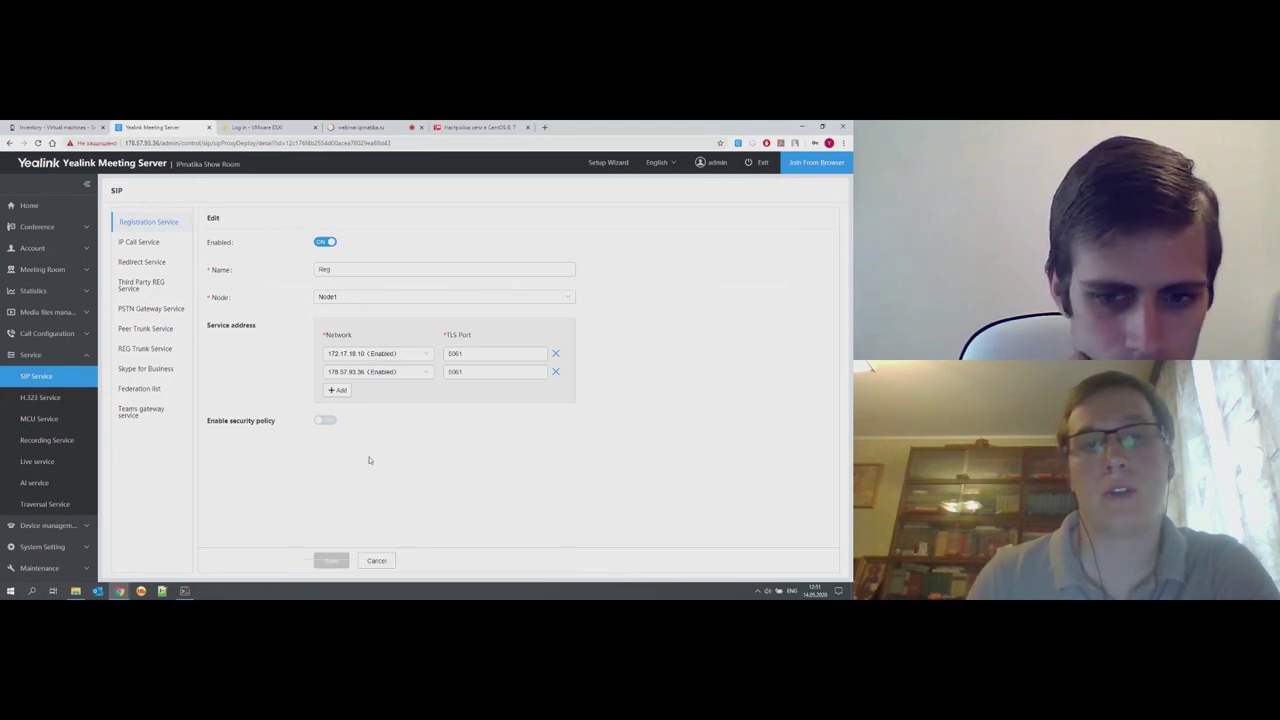
pyautogui.click(376, 562)
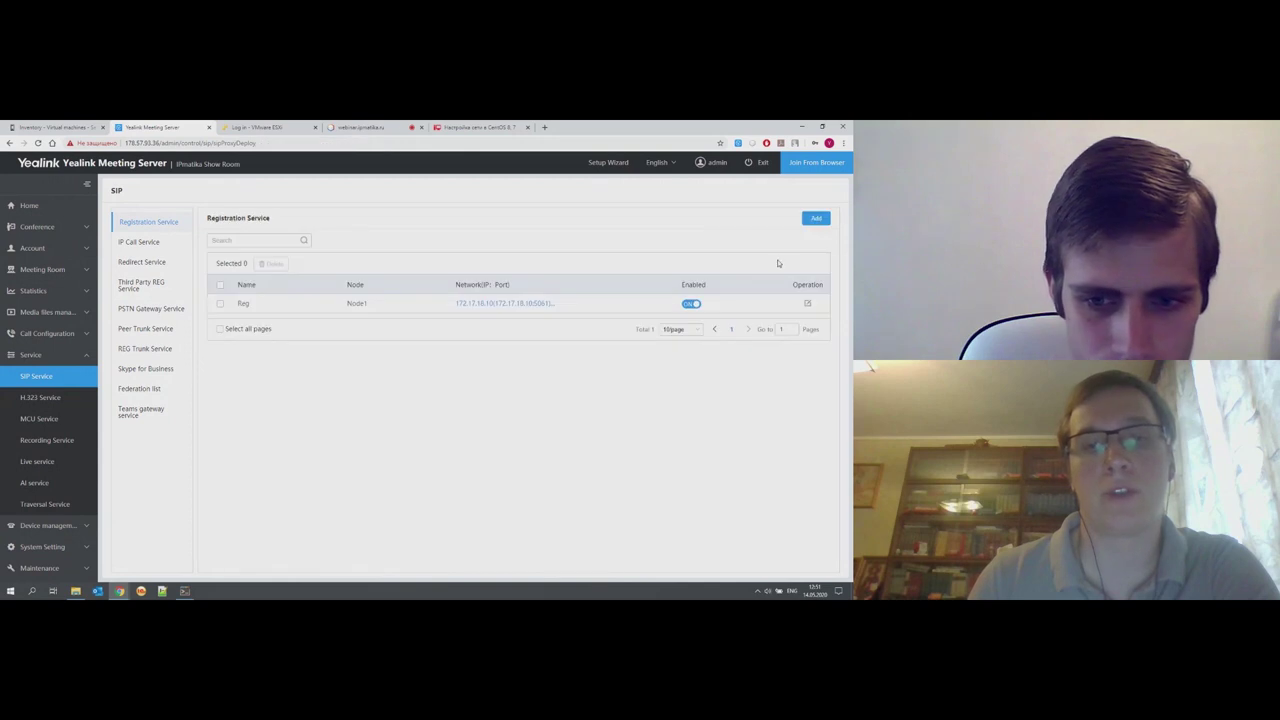
pyautogui.click(820, 220)
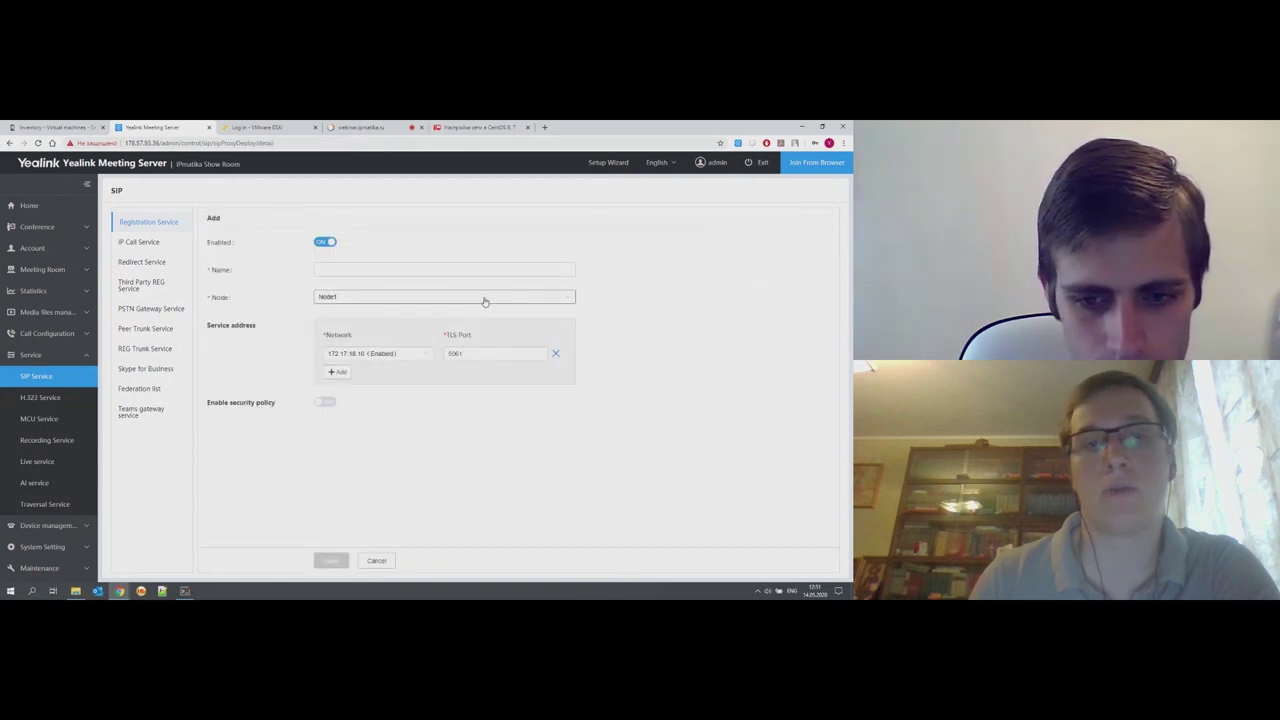
pyautogui.click(342, 271)
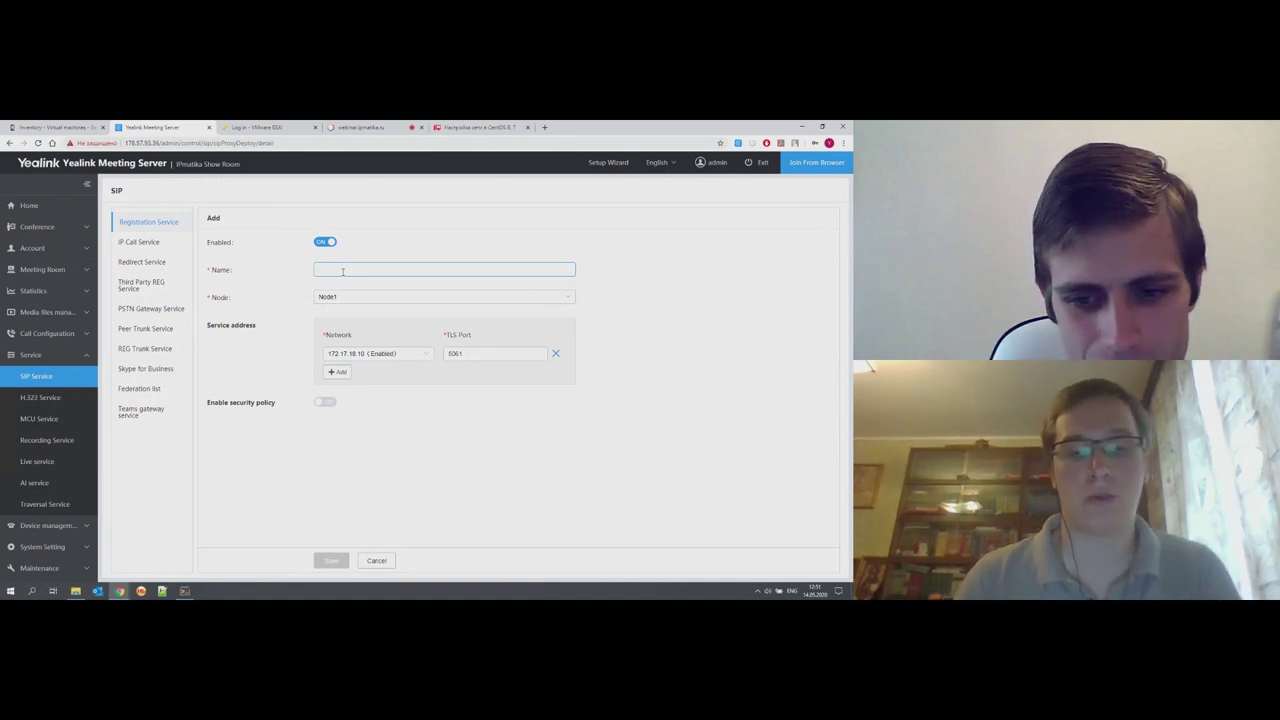
pyautogui.write('Reg')
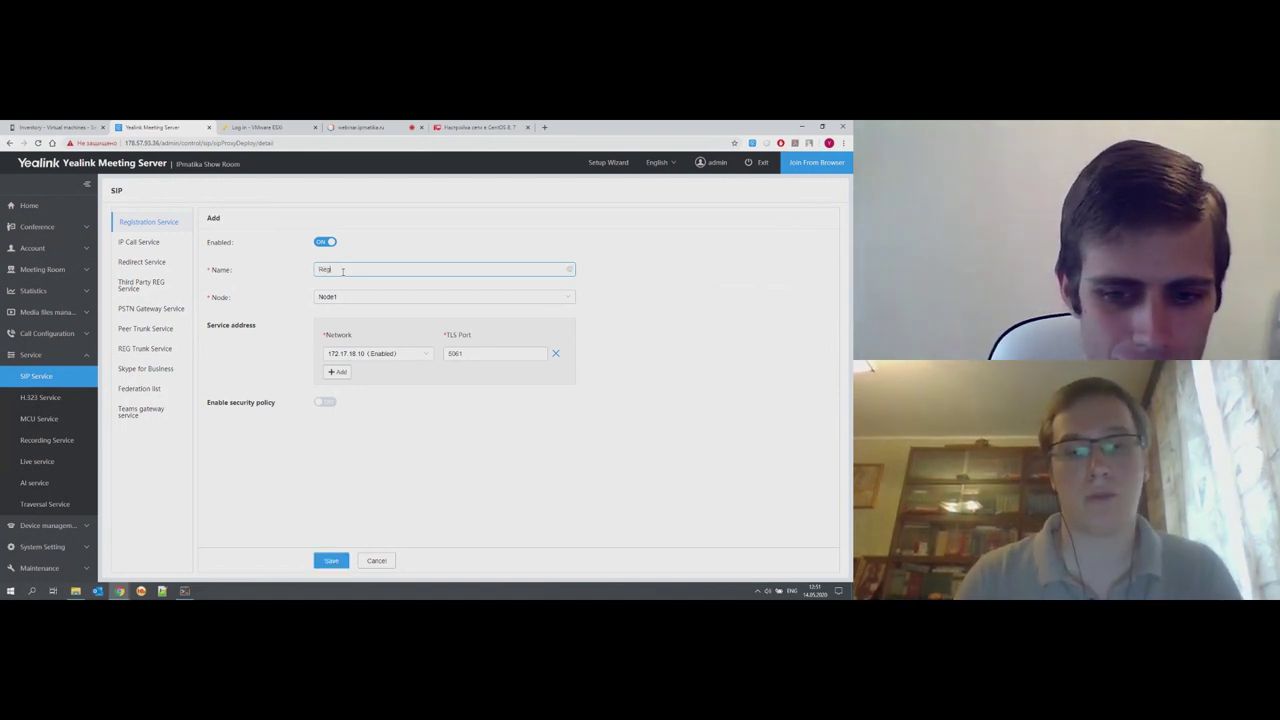
pyautogui.write('ister')
pyautogui.press('BackSpace')
pyautogui.press('BackSpace')
pyautogui.press('BackSpace')
pyautogui.press('BackSpace')
pyautogui.press('BackSpace')
pyautogui.press('BackSpace')
pyautogui.press('BackSpace')
pyautogui.press('BackSpace')
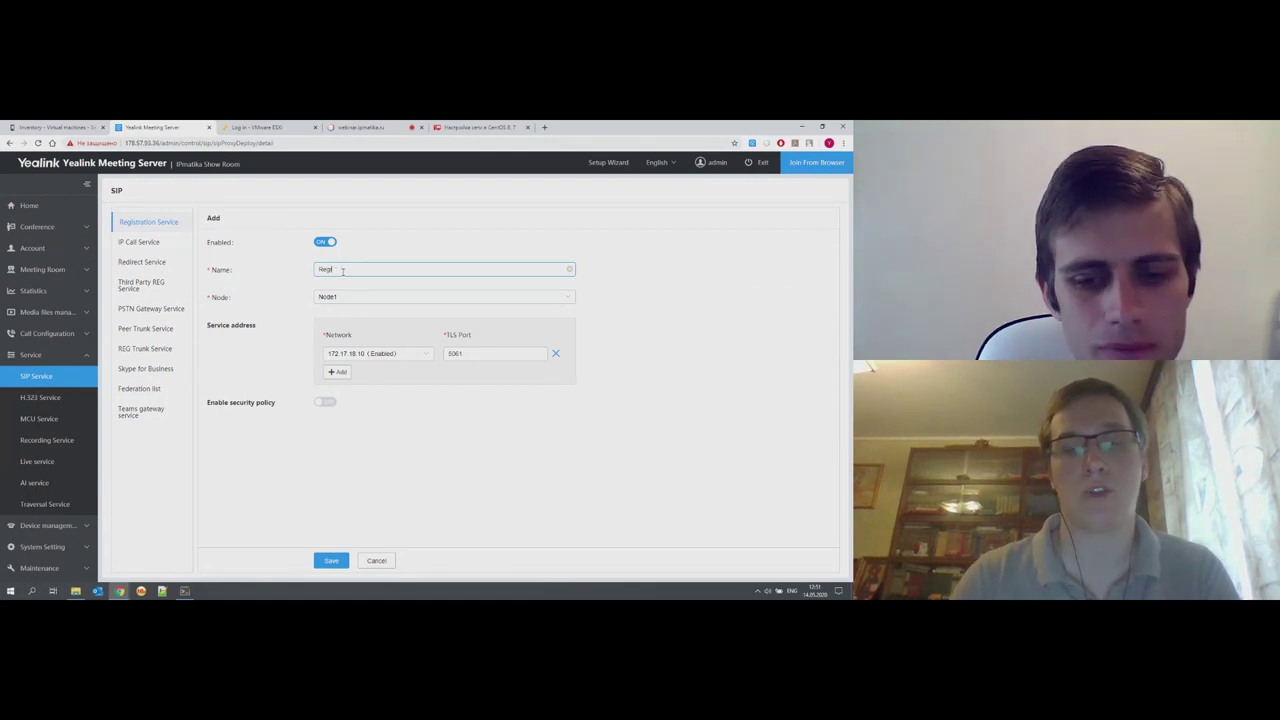
pyautogui.hotkey('alt', 'shift')
pyautogui.write('сервер регистра')
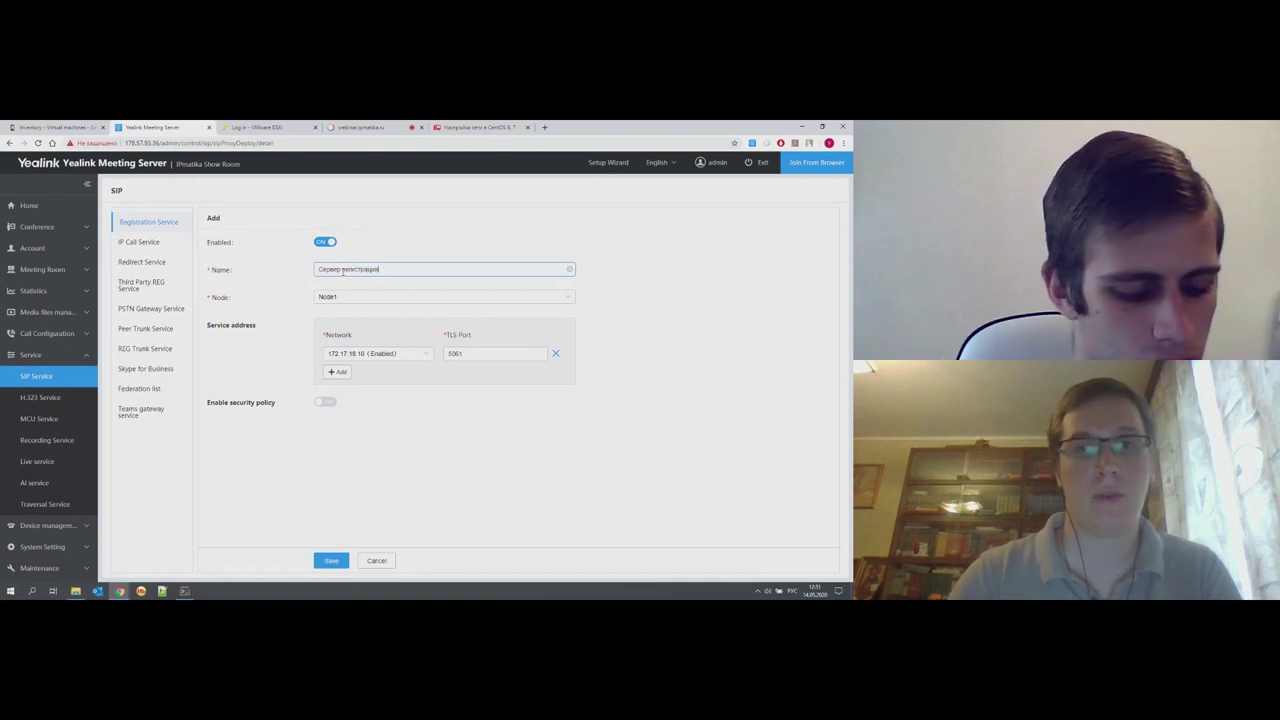
pyautogui.write('ции')
pyautogui.click(360, 301)
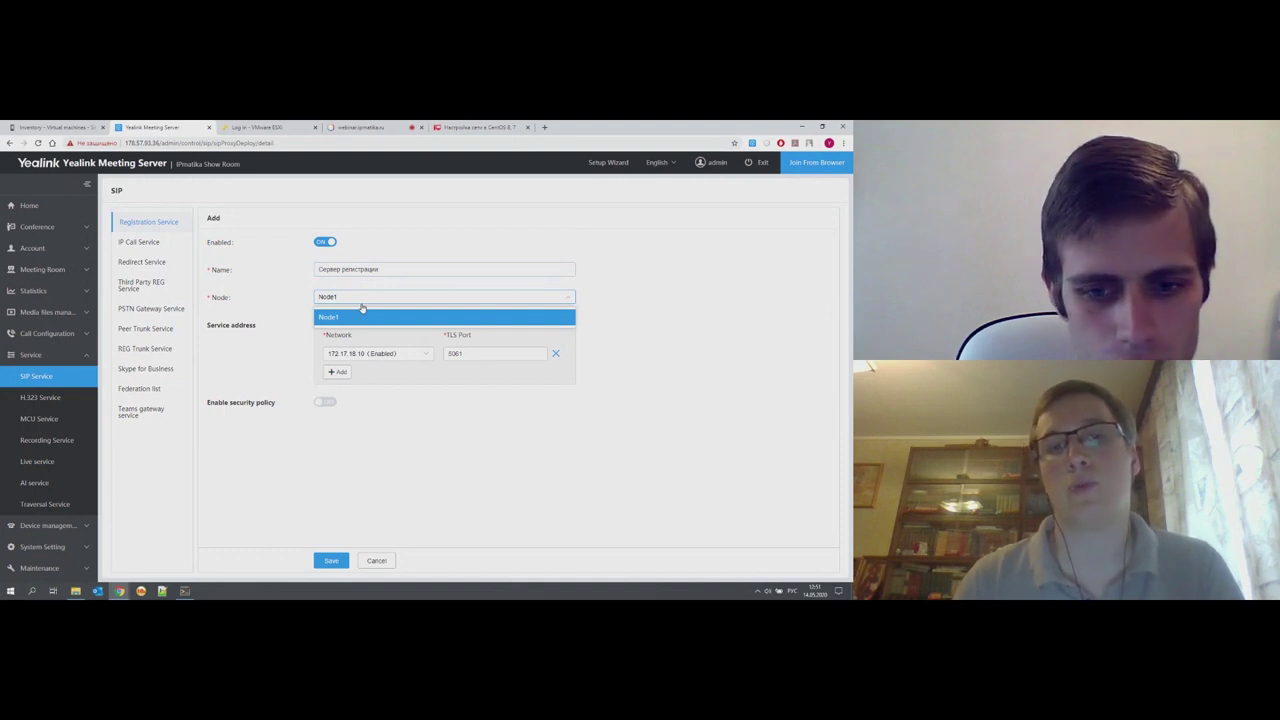
pyautogui.click(289, 291)
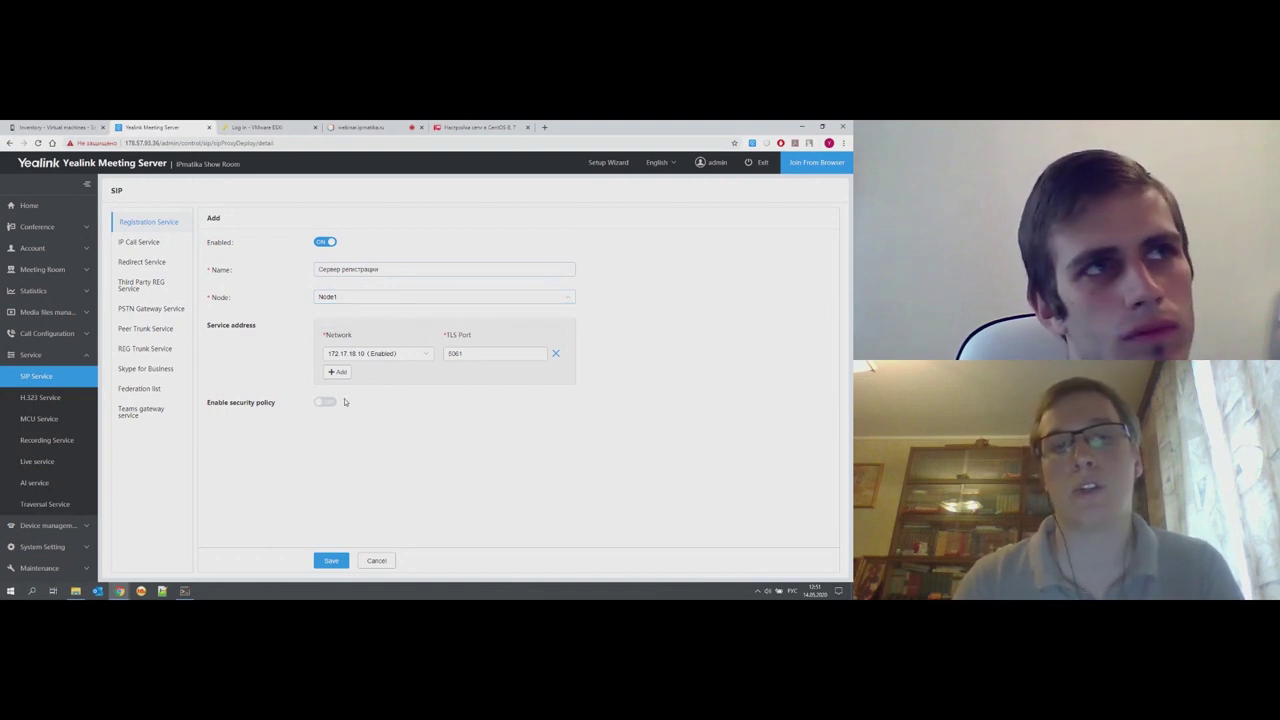
pyautogui.click(423, 358)
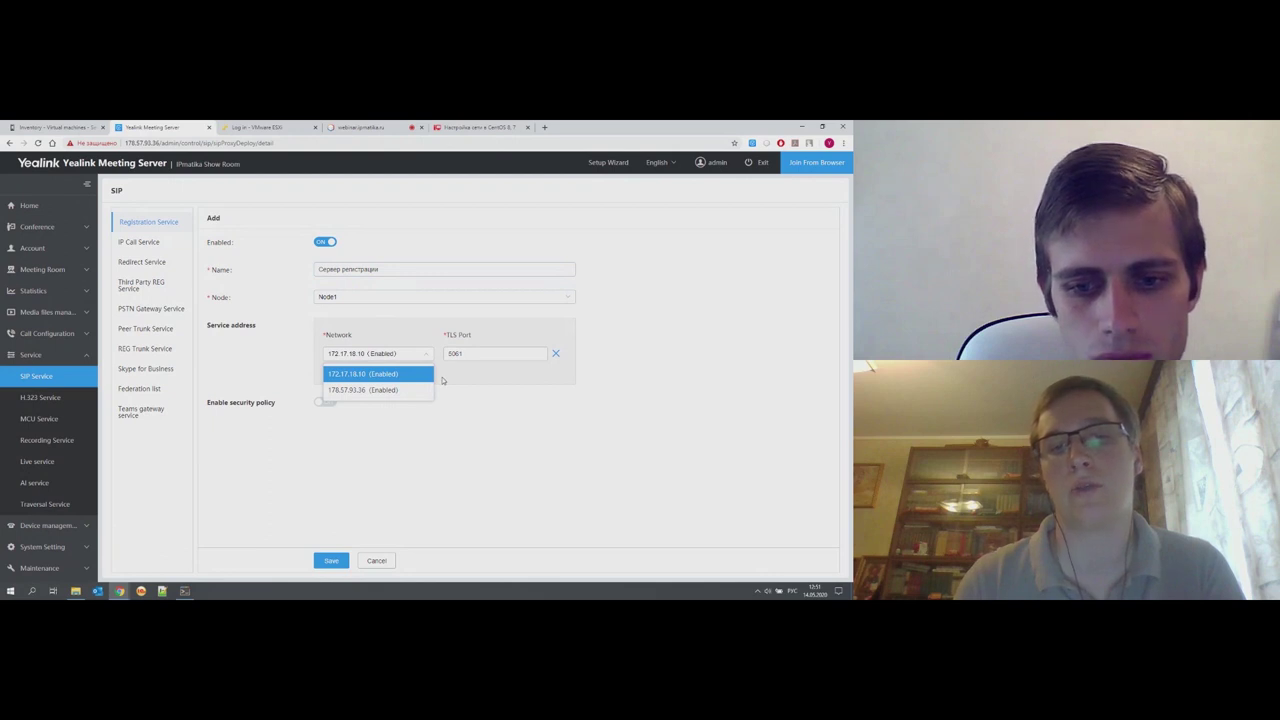
pyautogui.click(391, 375)
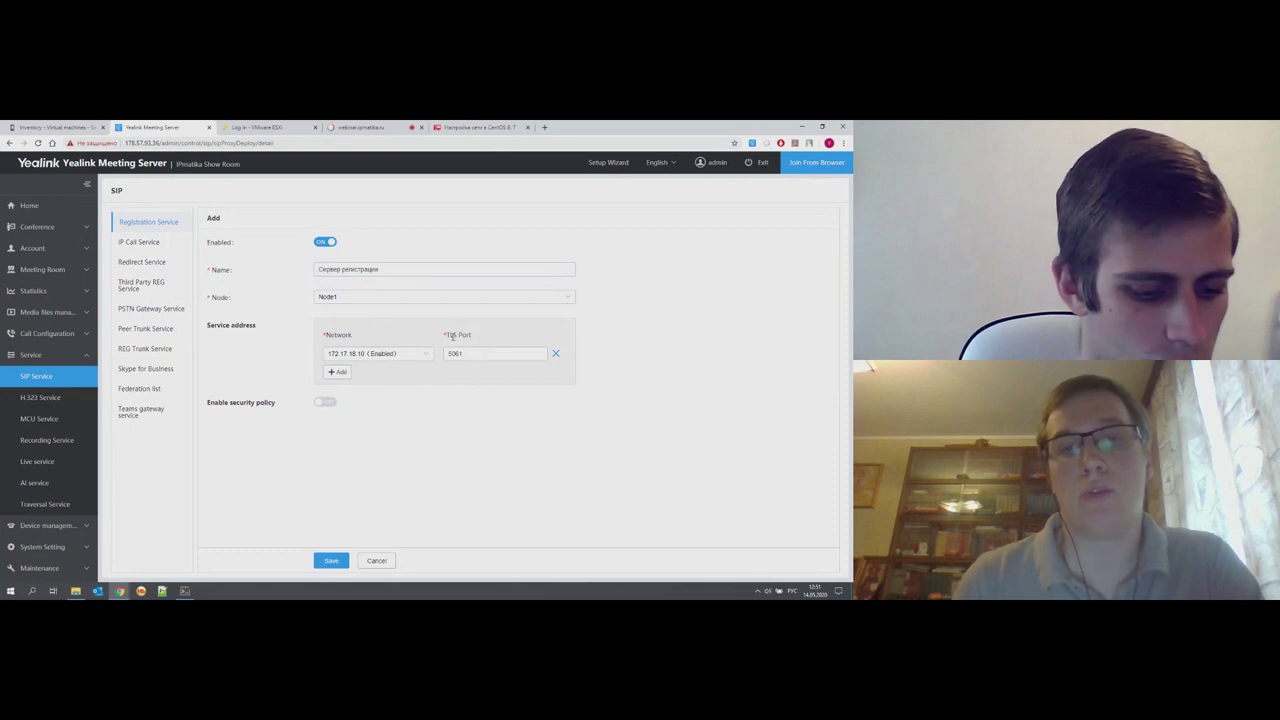
pyautogui.moveTo(119, 222); pyautogui.dragTo(182, 224)
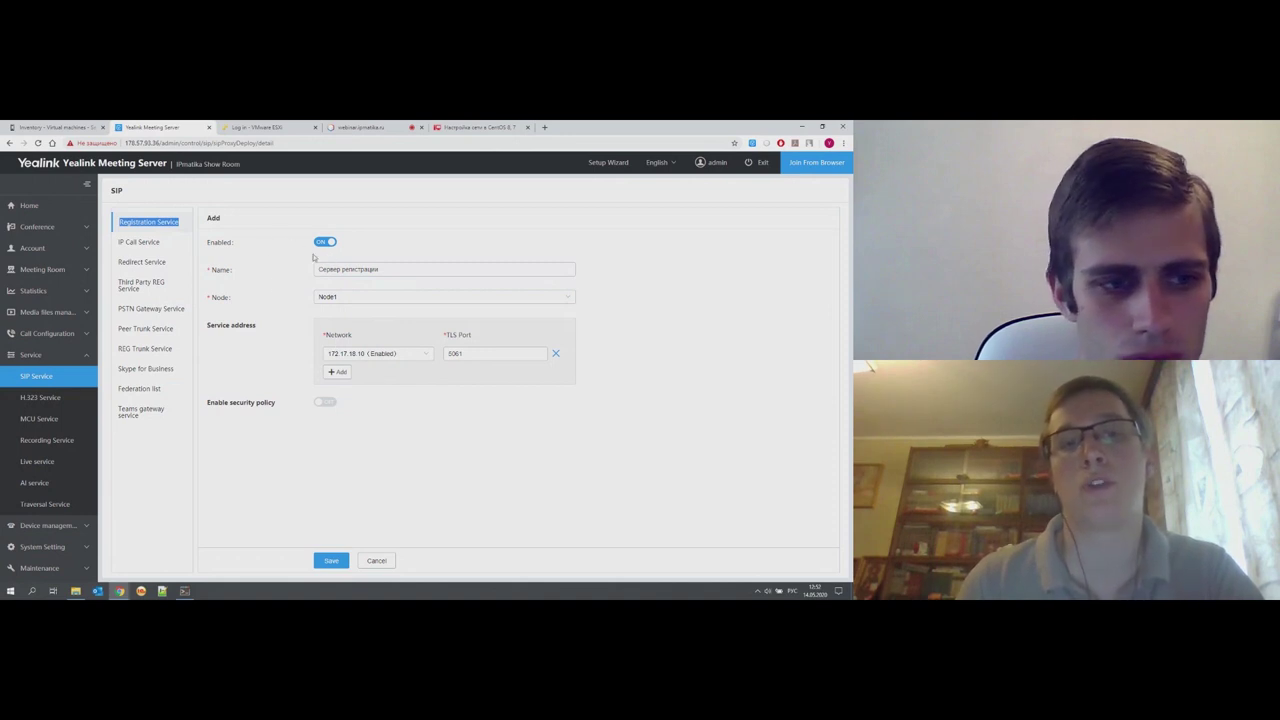
pyautogui.moveTo(384, 272); pyautogui.dragTo(319, 270)
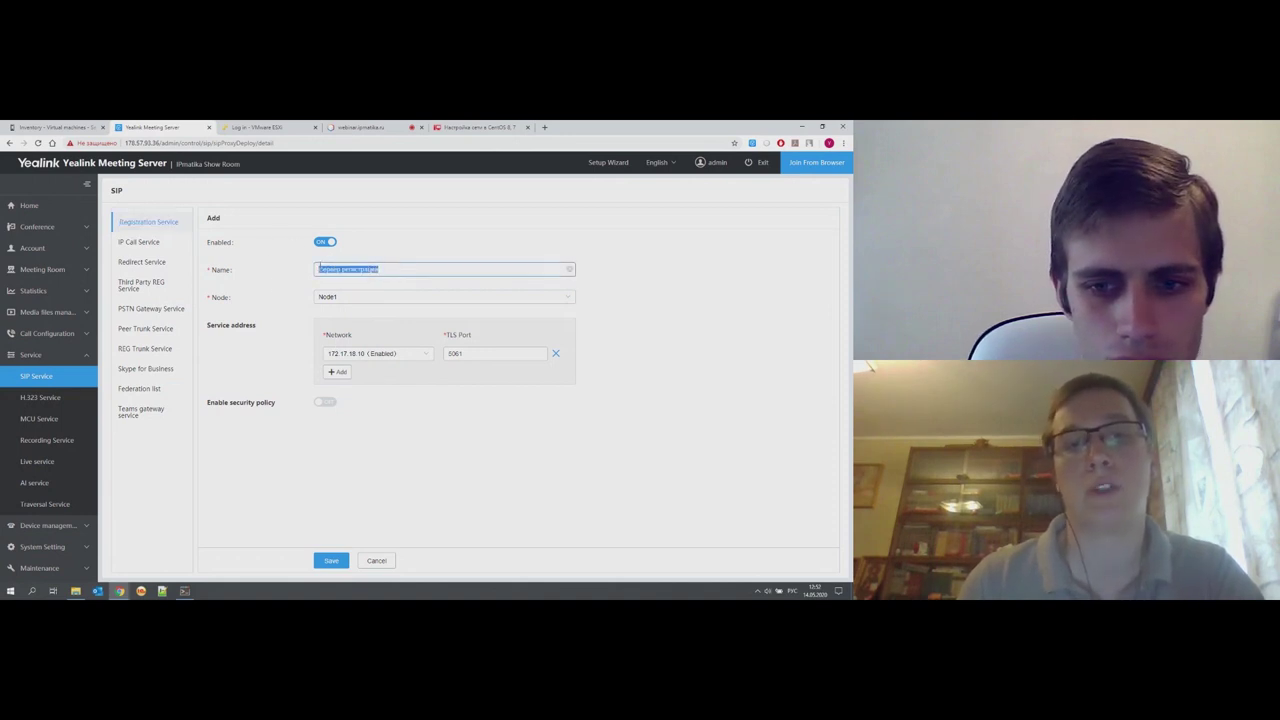
pyautogui.click(337, 371)
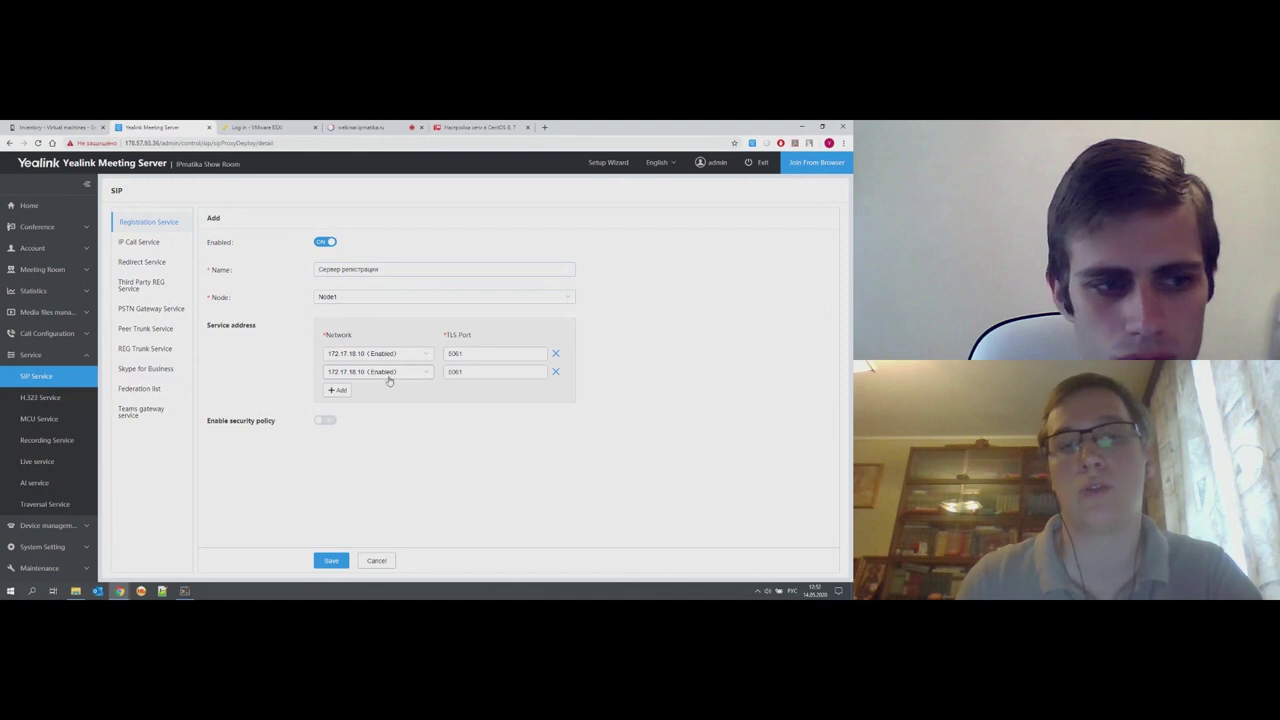
pyautogui.click(413, 376)
pyautogui.click(382, 407)
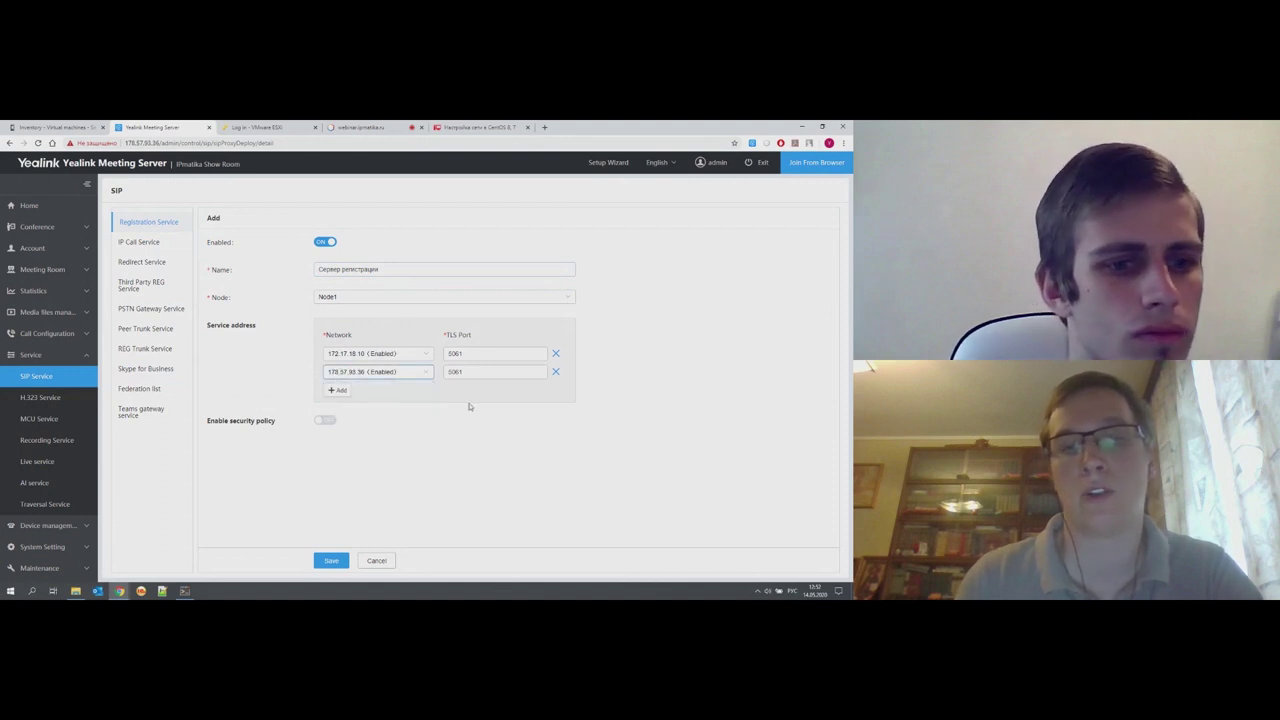
pyautogui.click(377, 561)
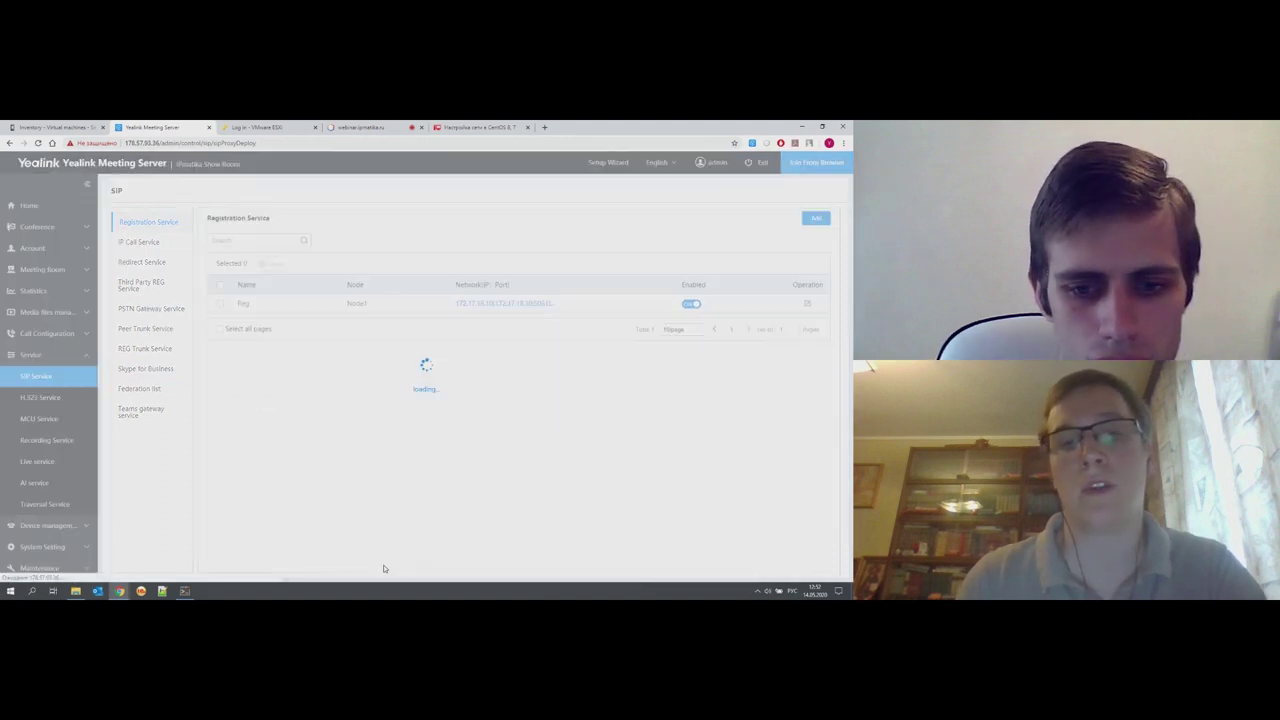
# - Reopen the Reg service, cancel without saving, and show the IP Call Service list
pyautogui.click(808, 304)
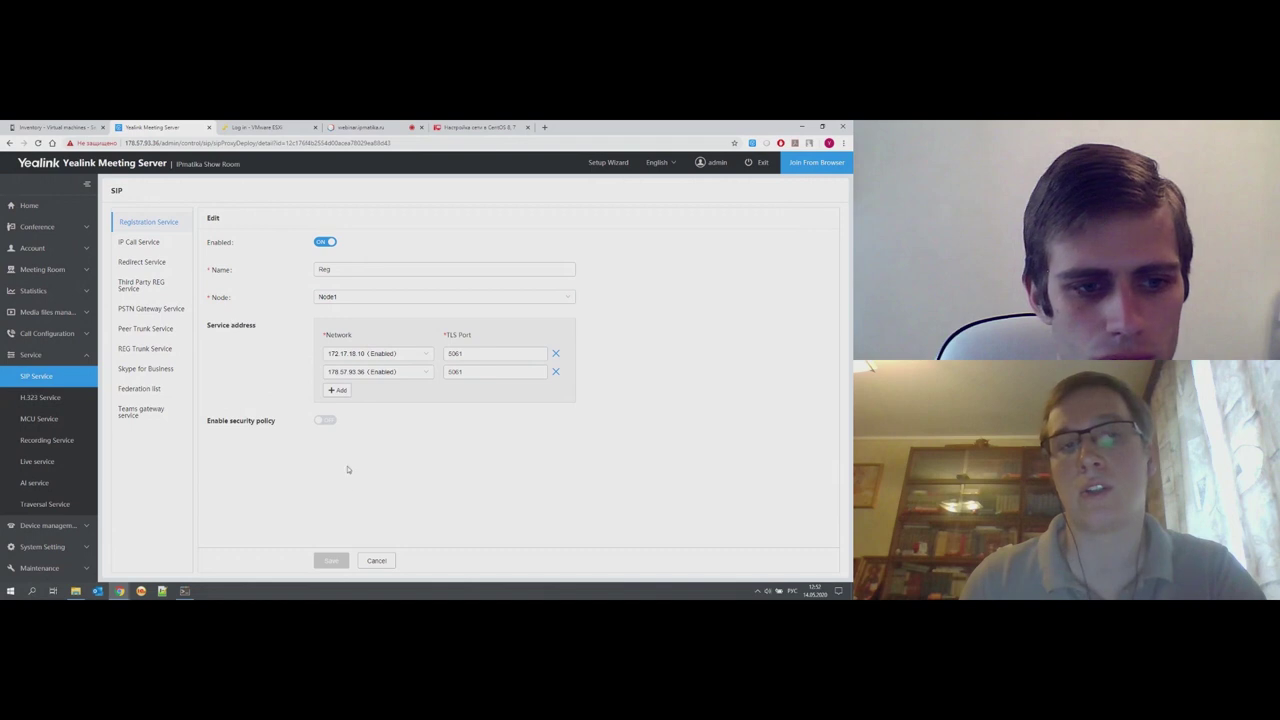
pyautogui.click(377, 561)
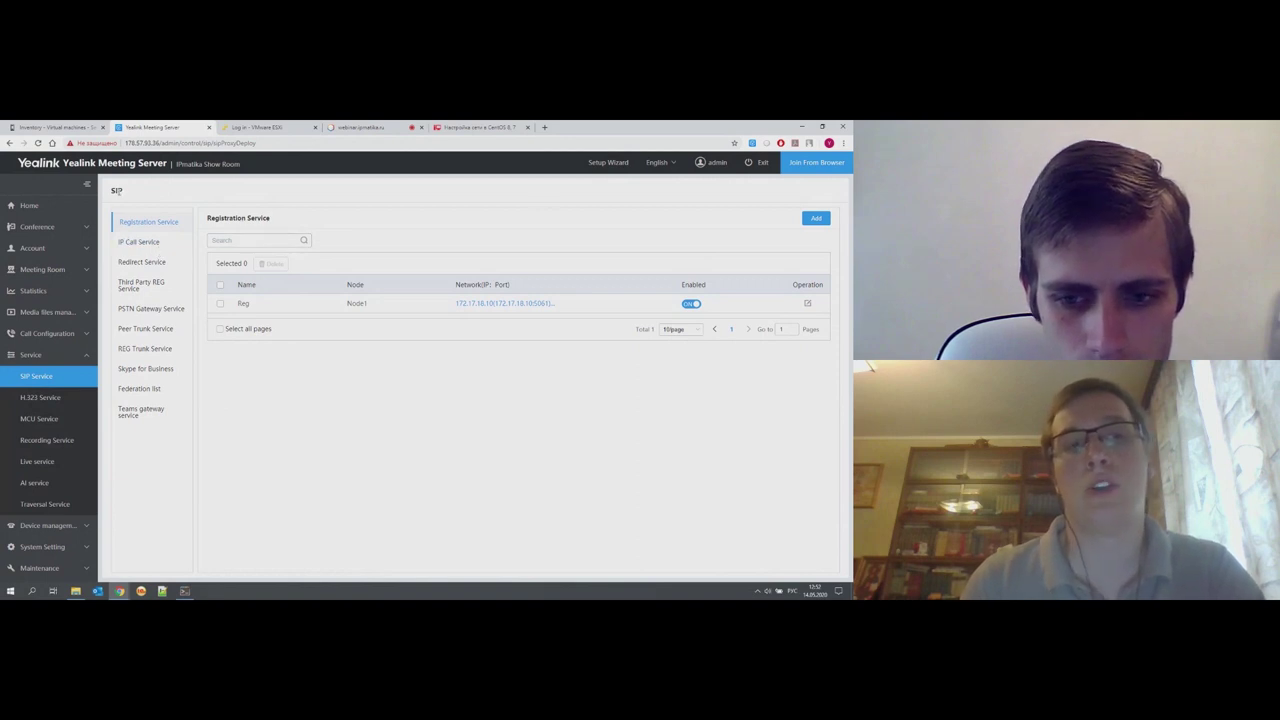
pyautogui.click(145, 241)
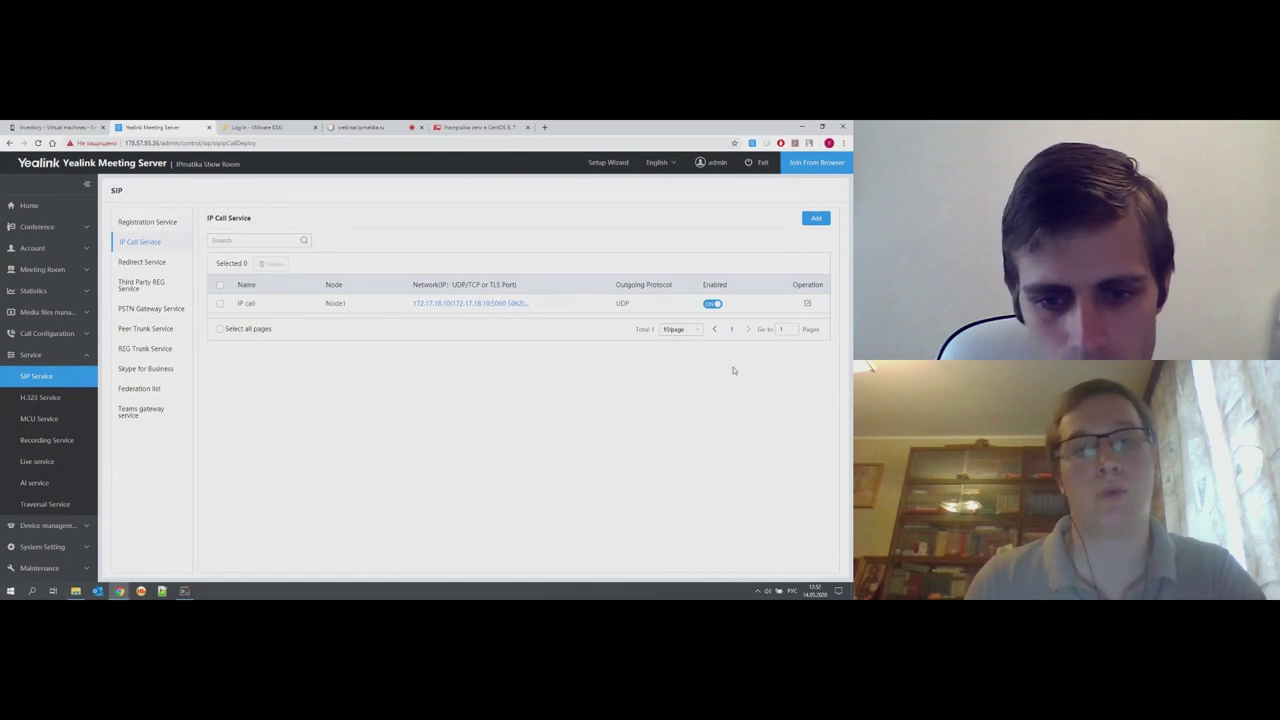
pyautogui.click(808, 305)
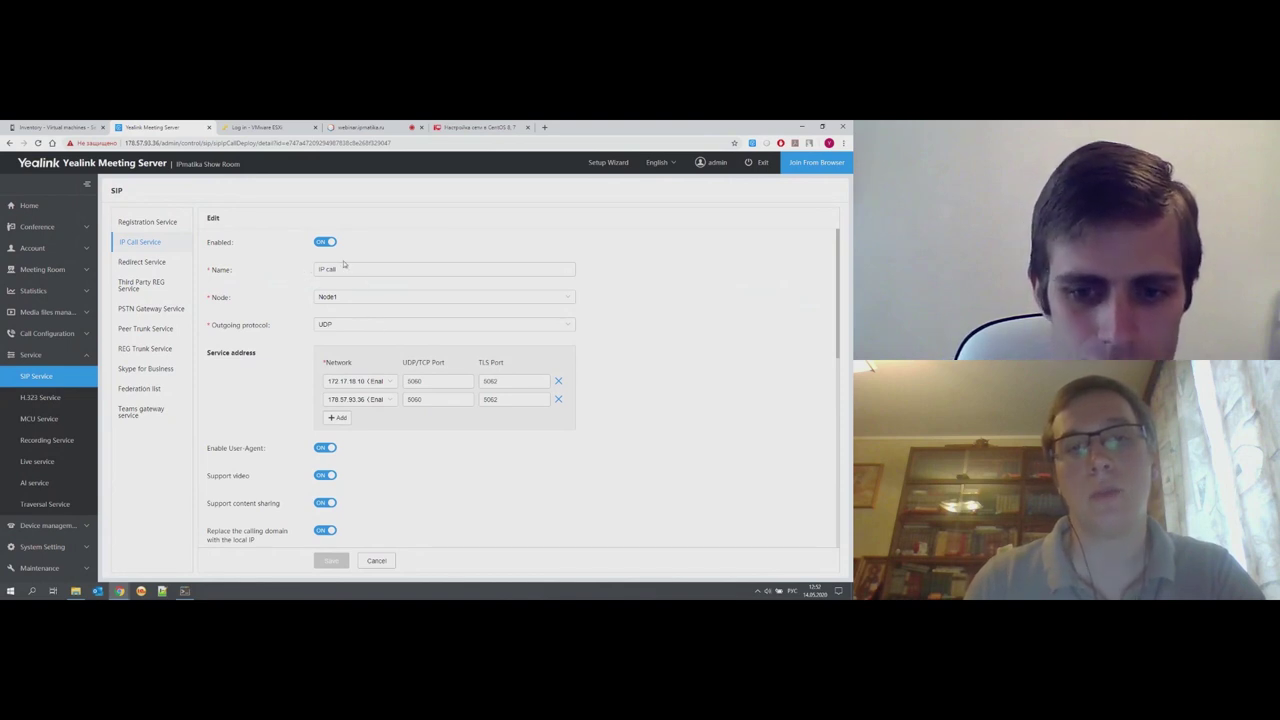
pyautogui.click(323, 330)
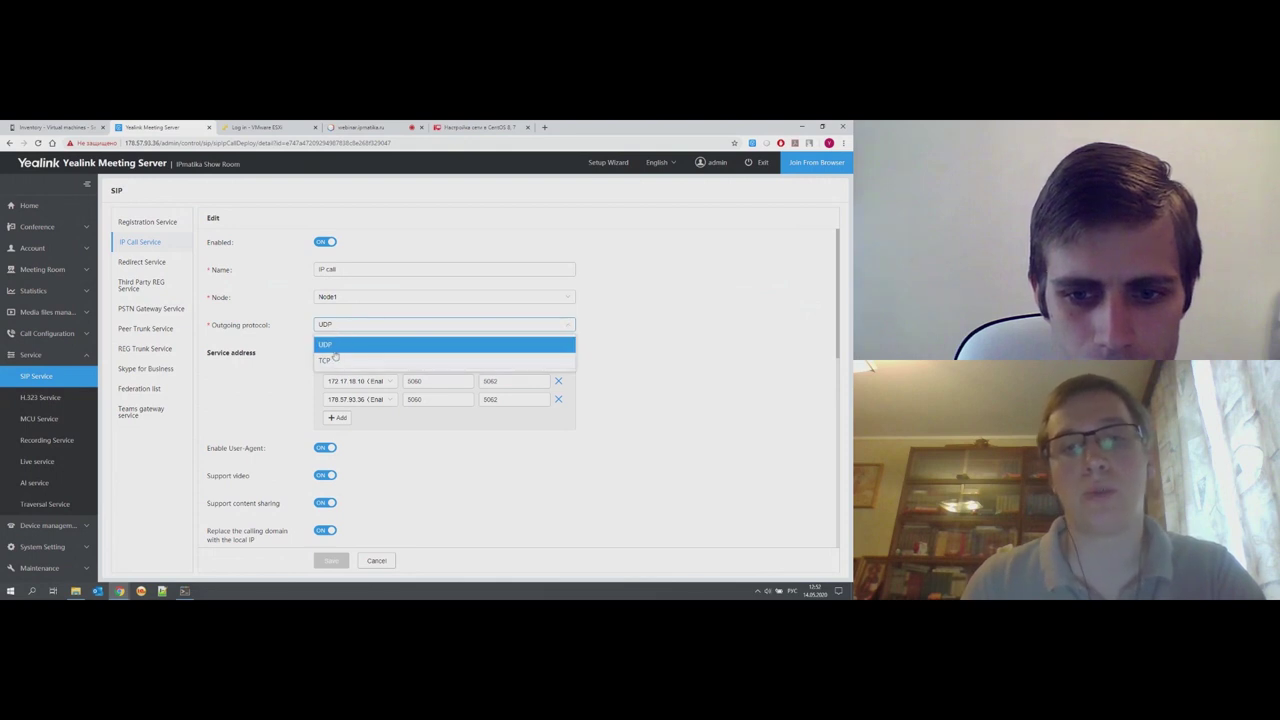
pyautogui.click(301, 346)
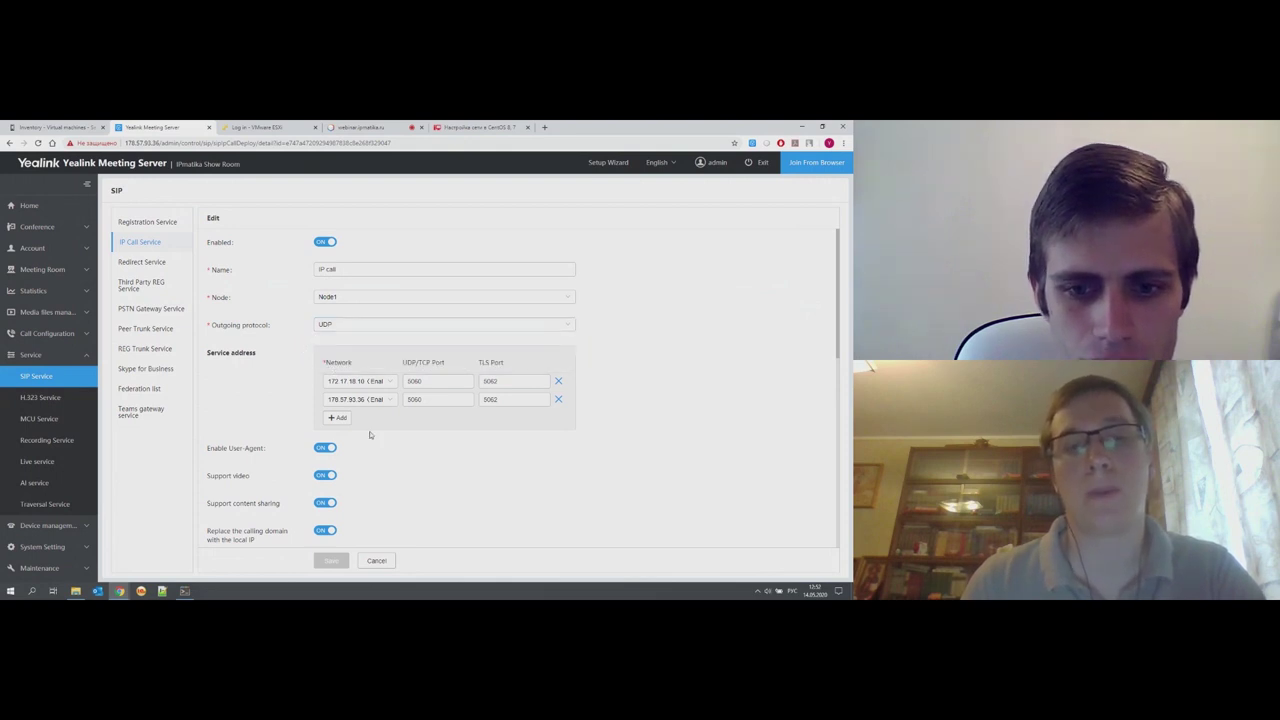
pyautogui.scroll(-1, 370, 435)
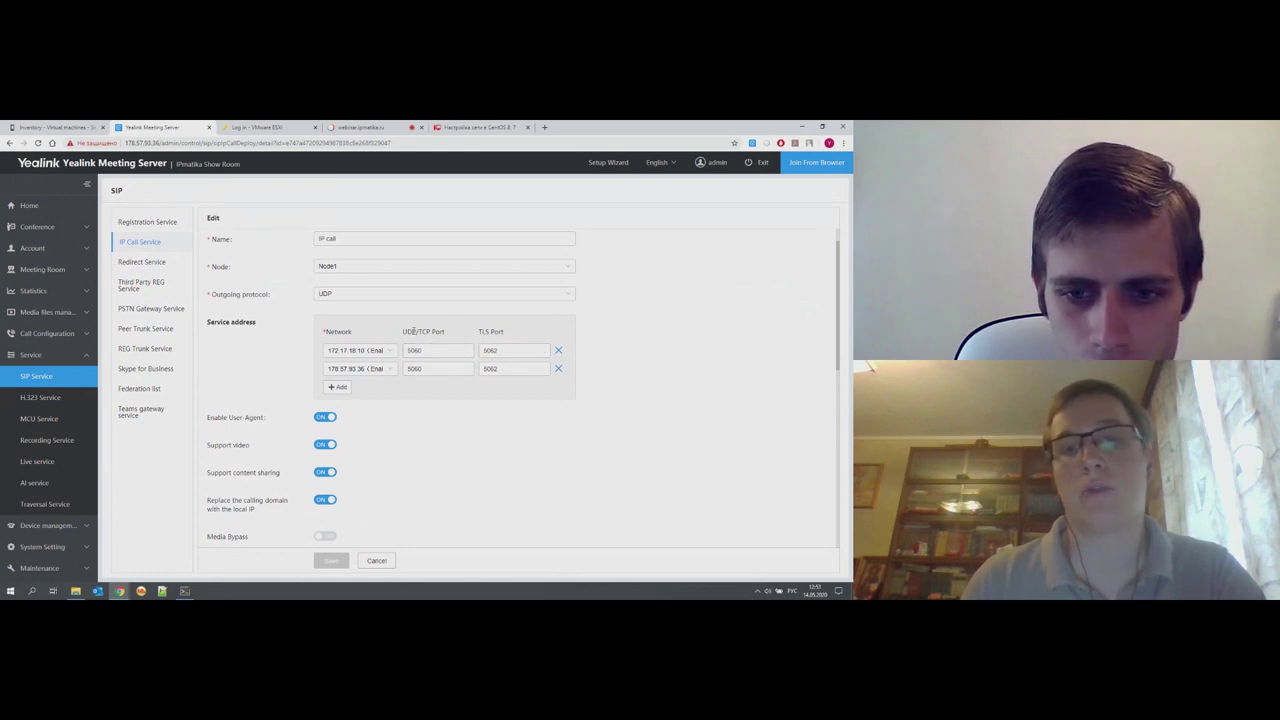
pyautogui.scroll(-3, 418, 415)
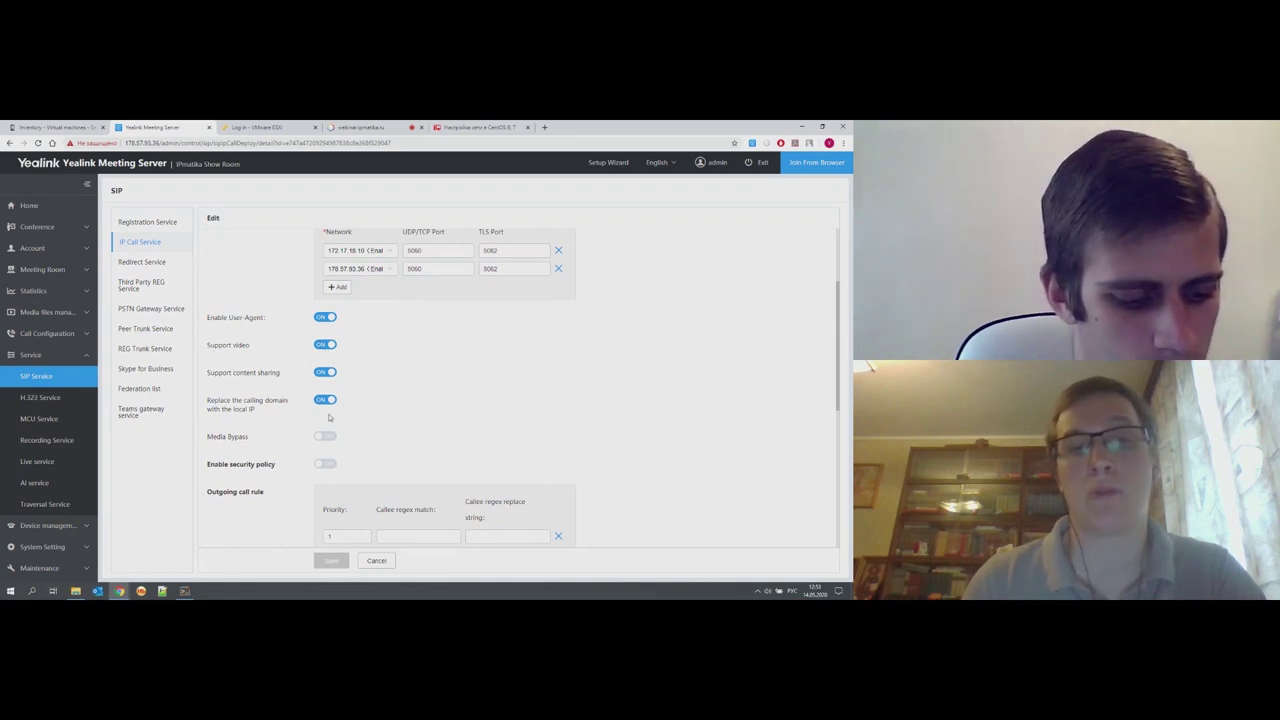
pyautogui.scroll(-6, 397, 438)
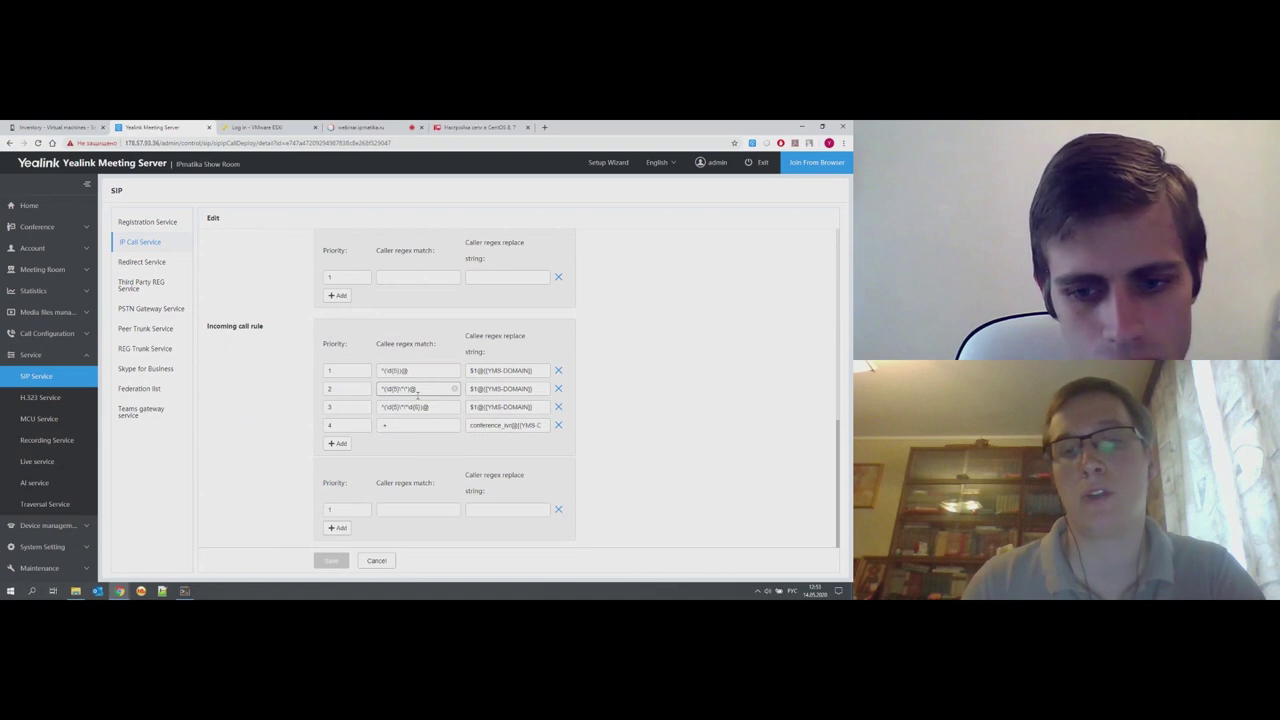
pyautogui.scroll(10, 418, 396)
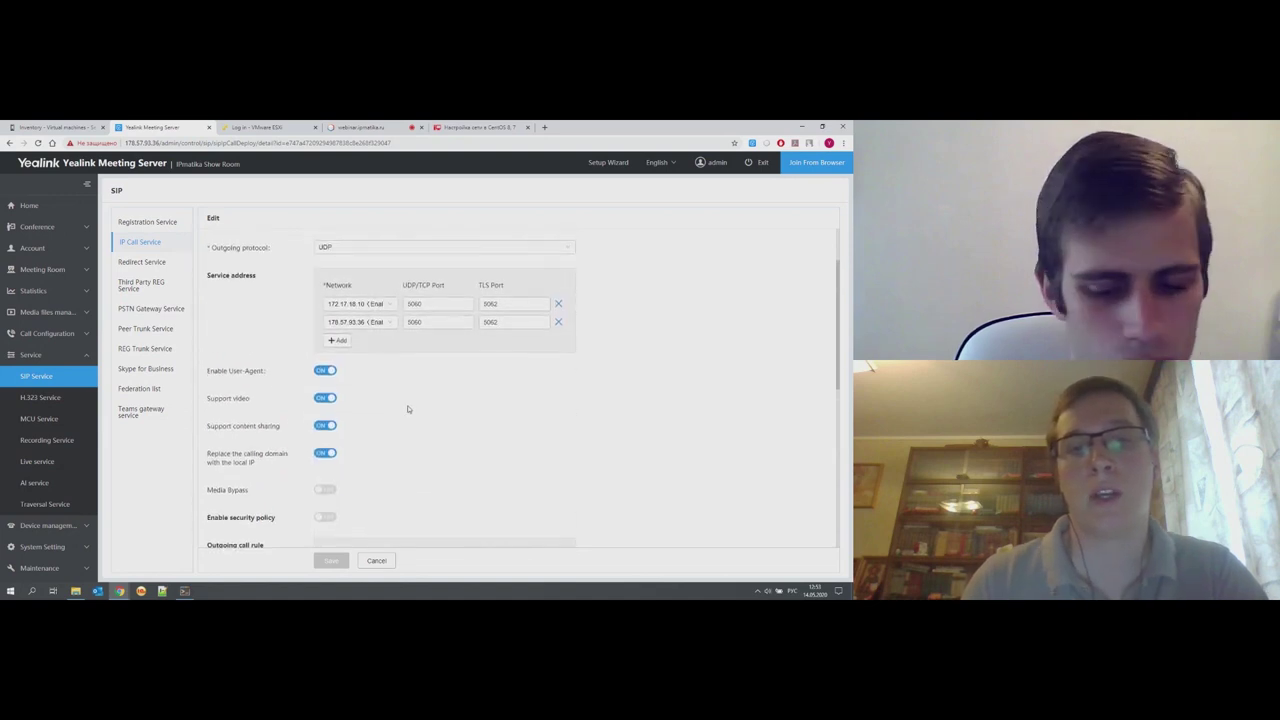
pyautogui.click(380, 561)
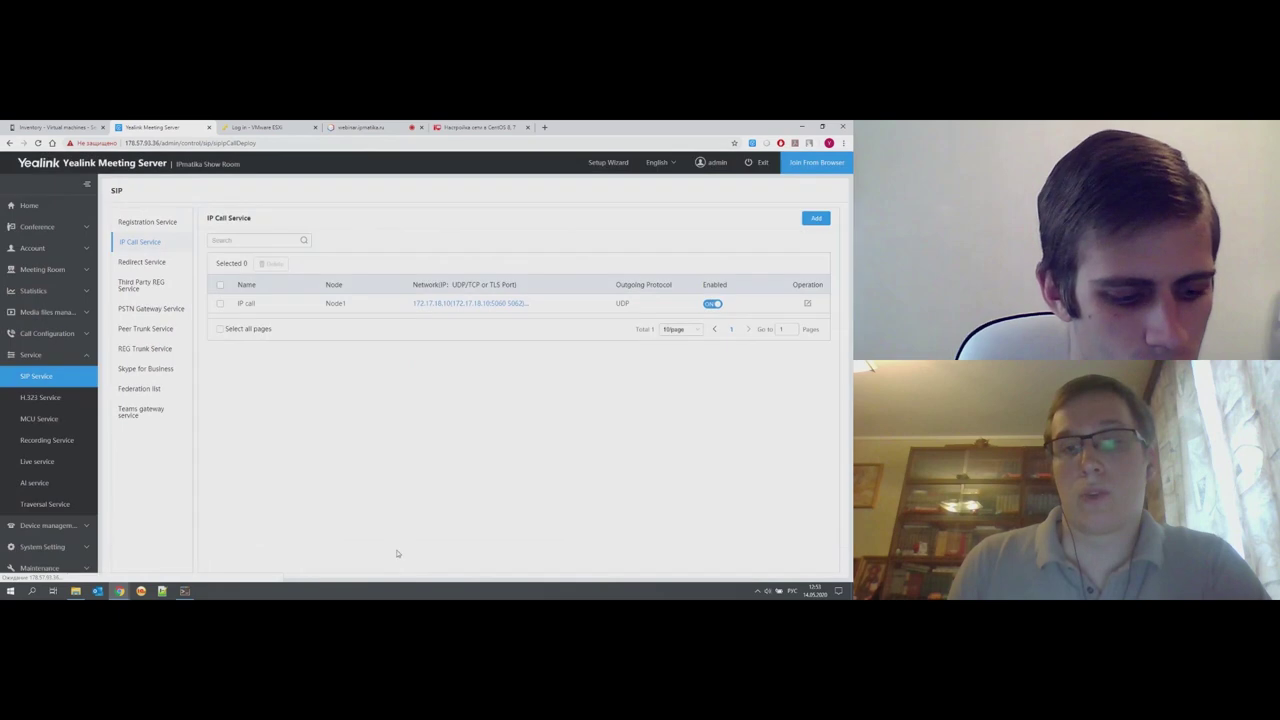
# - Browse a blank new IP call service form, discard it, and show Third Party REG Service
pyautogui.click(815, 216)
pyautogui.scroll(-1, 533, 425)
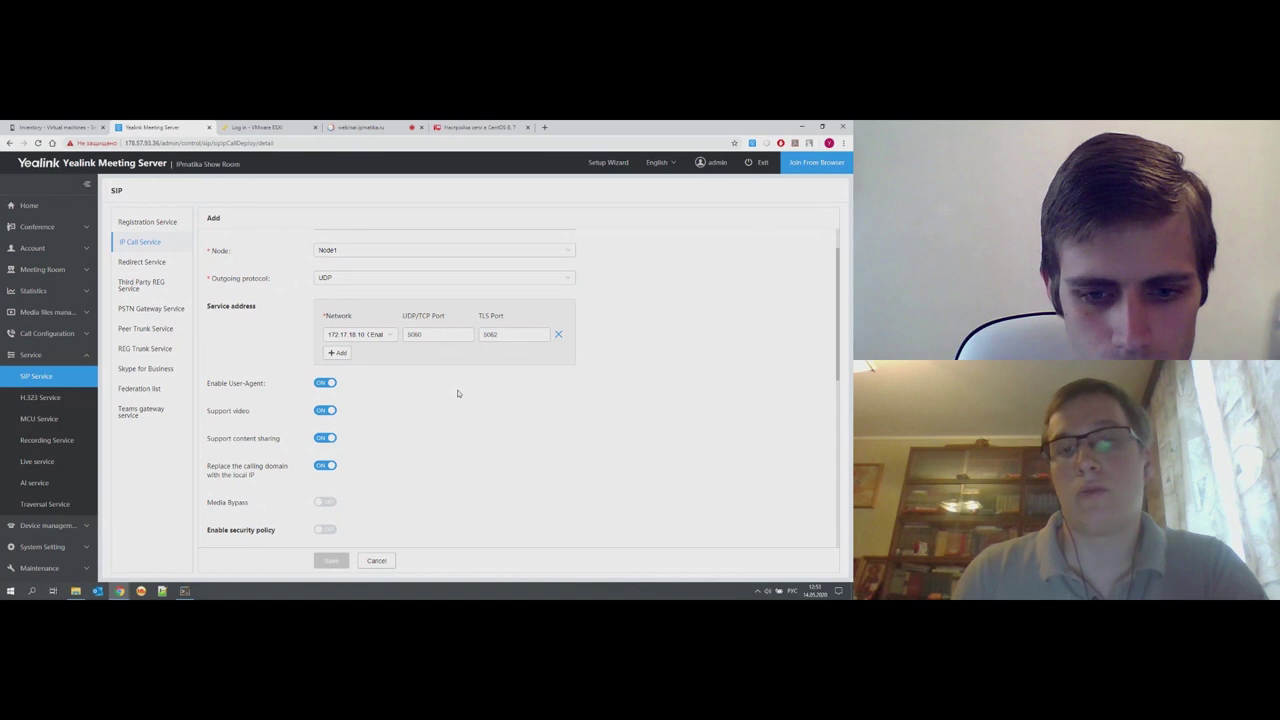
pyautogui.scroll(-2, 458, 393)
pyautogui.scroll(-5, 458, 393)
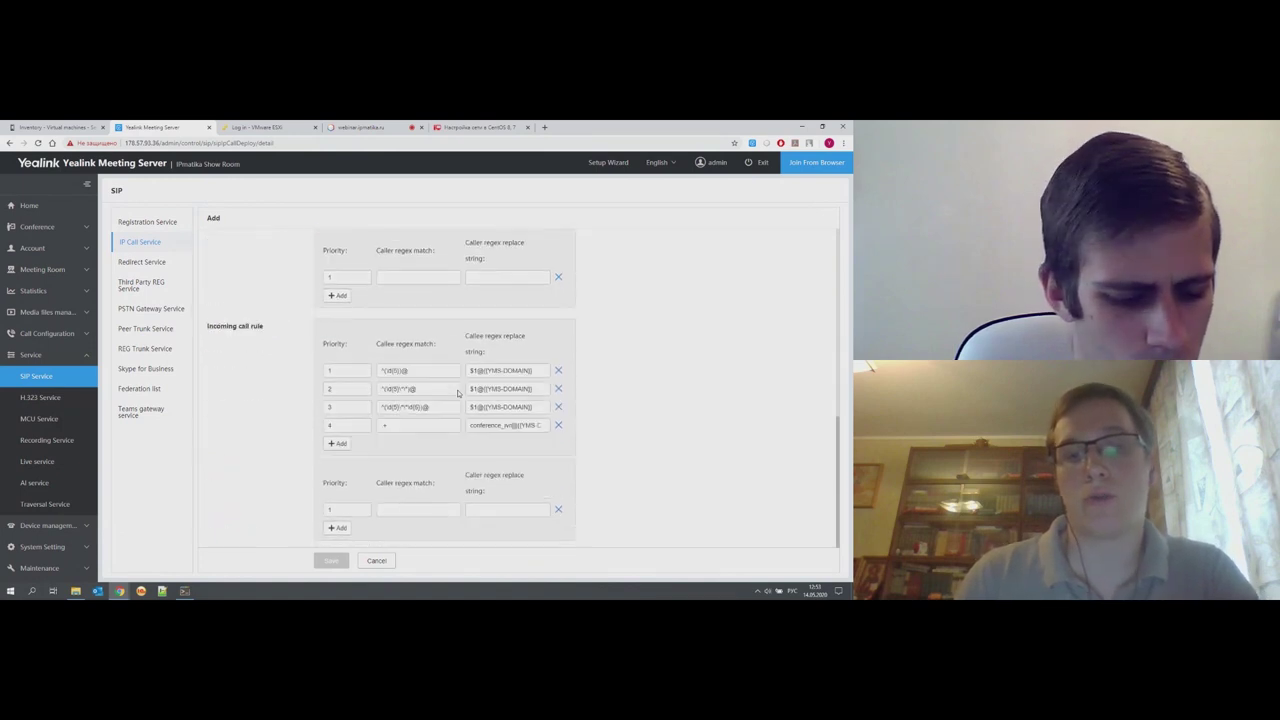
pyautogui.scroll(5, 458, 393)
pyautogui.scroll(3, 458, 393)
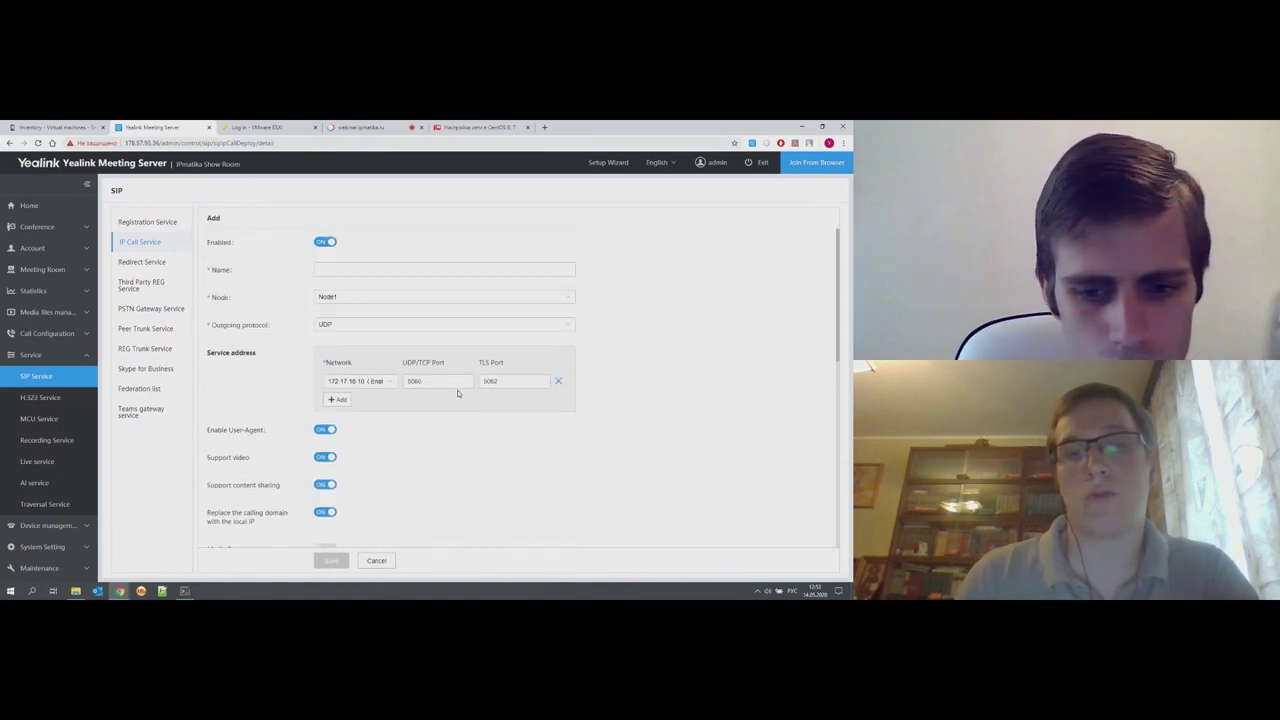
pyautogui.click(377, 561)
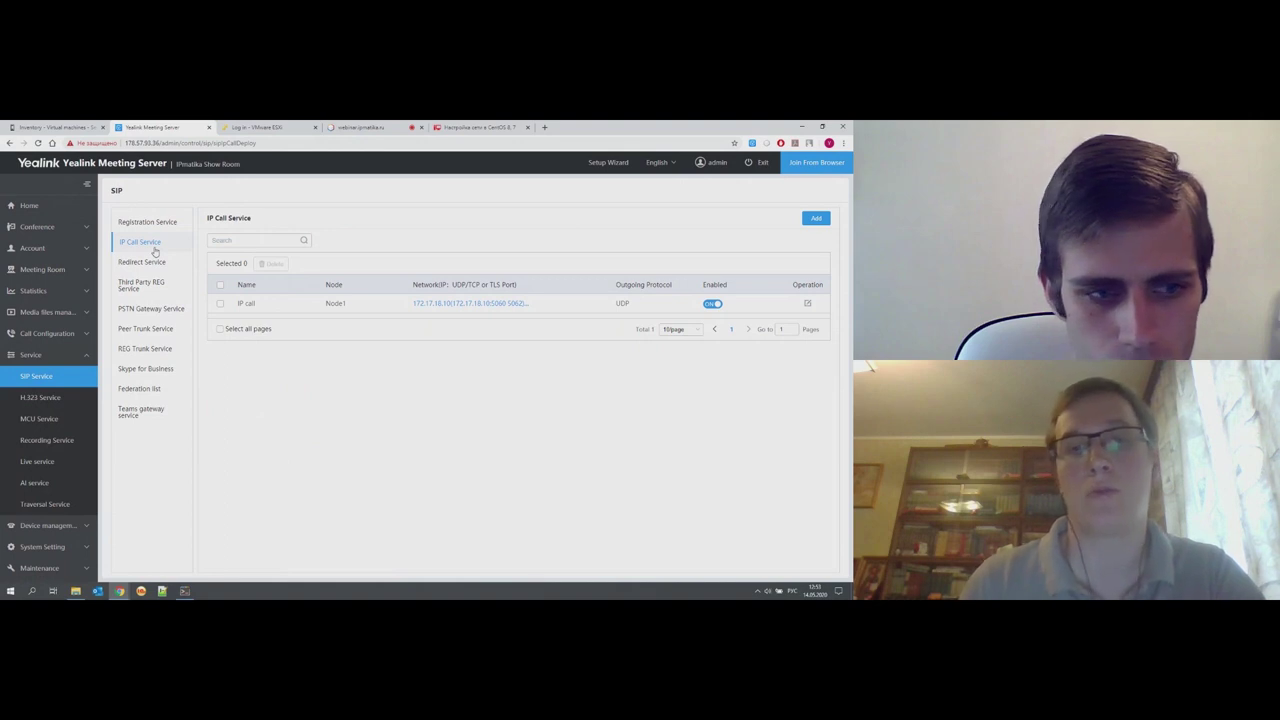
pyautogui.click(143, 284)
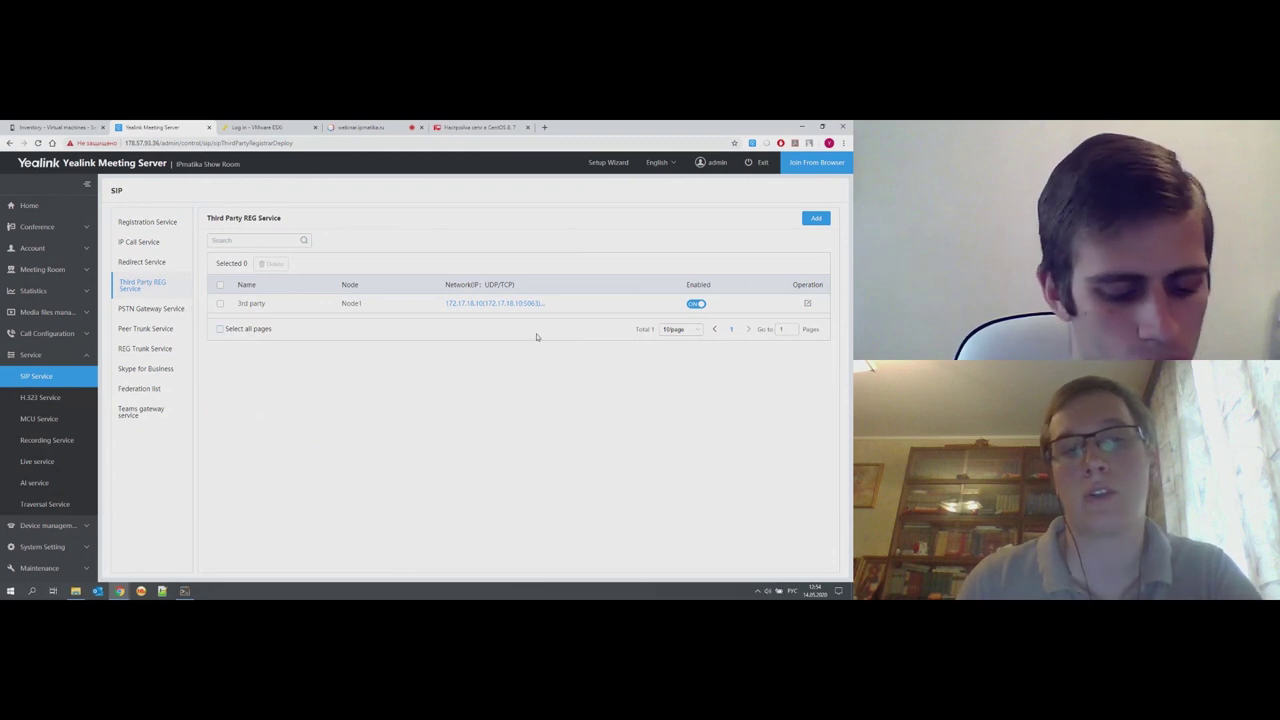
# - Review the 3rd party service's name and port 5063 unsaved, then show PSTN Gateway Service
pyautogui.click(807, 303)
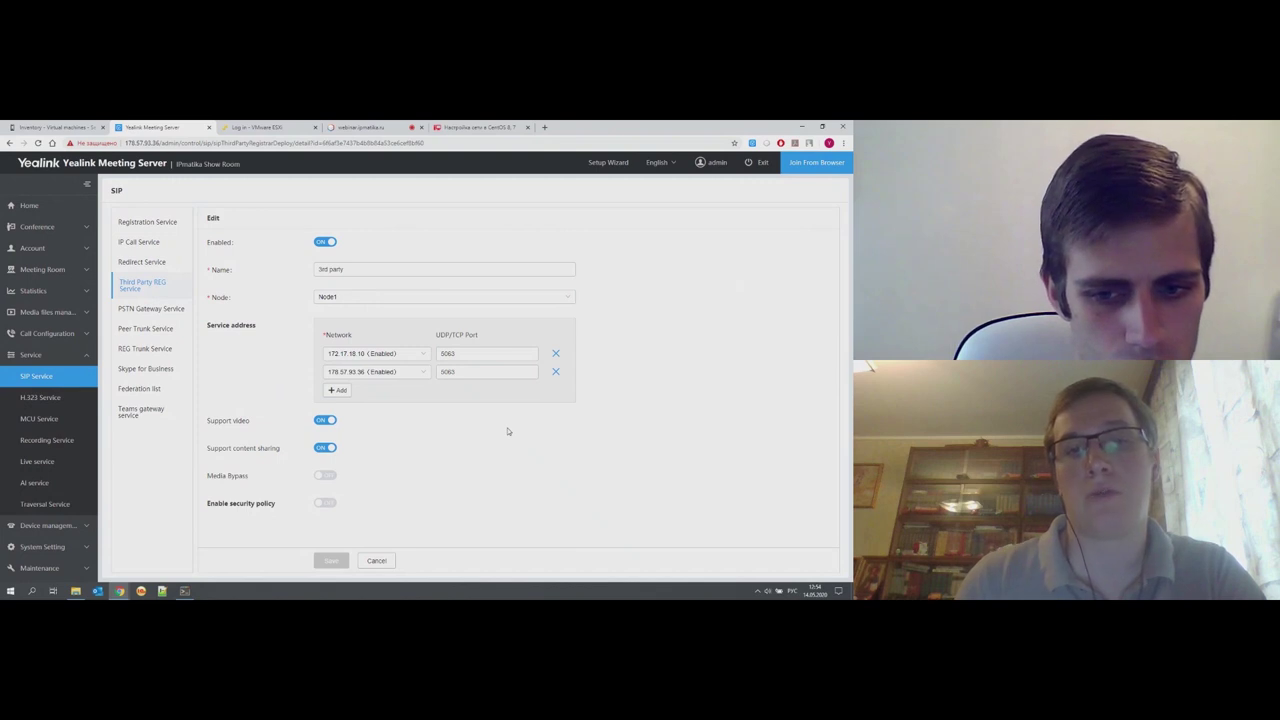
pyautogui.tripleClick(348, 270)
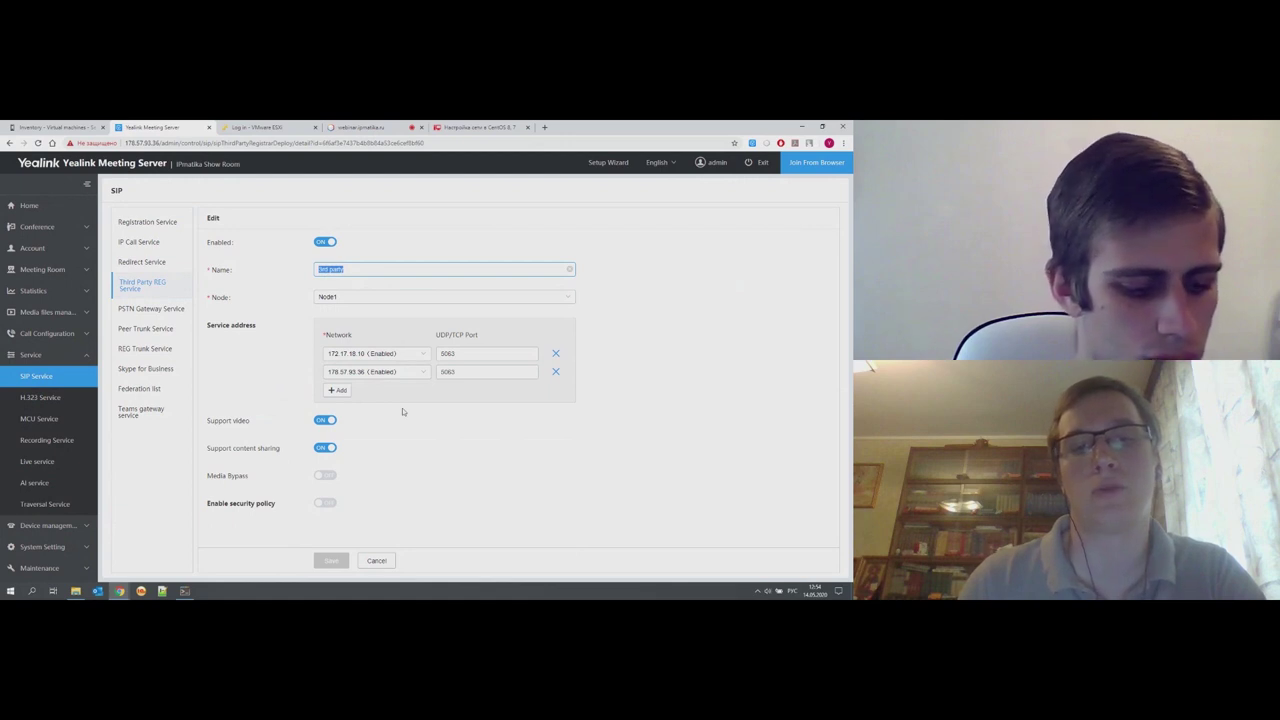
pyautogui.click(376, 560)
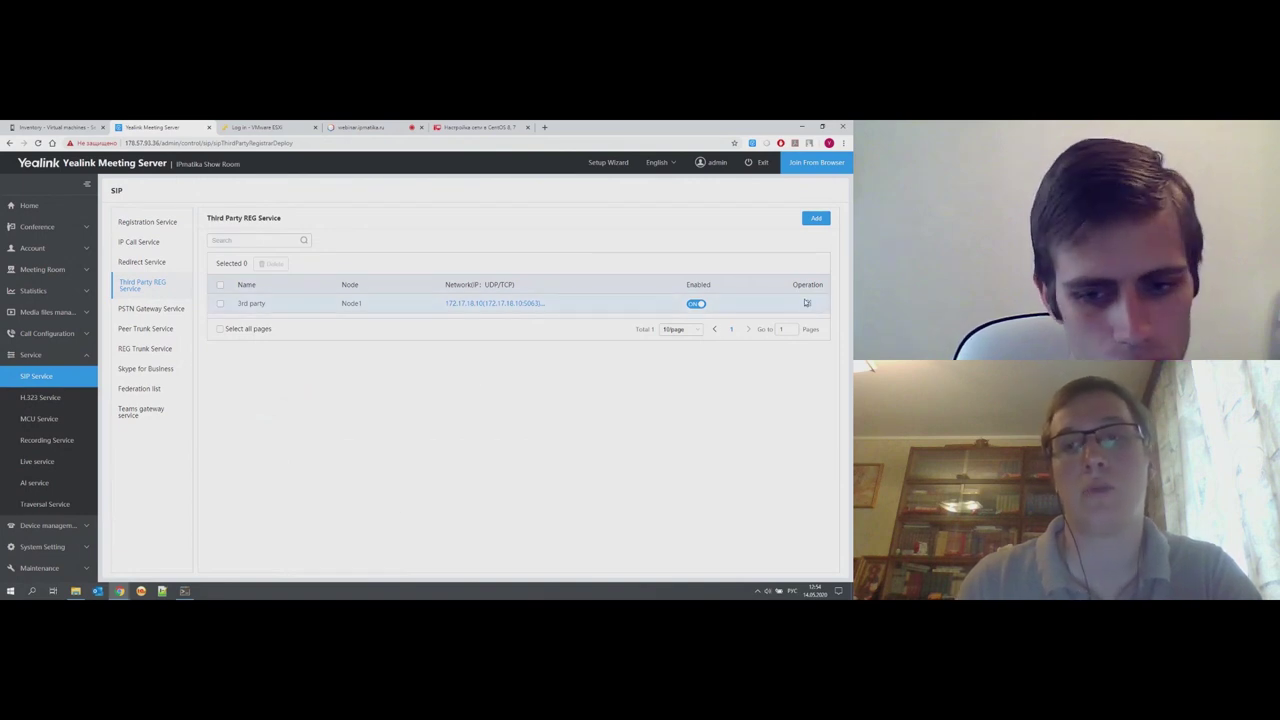
pyautogui.click(809, 305)
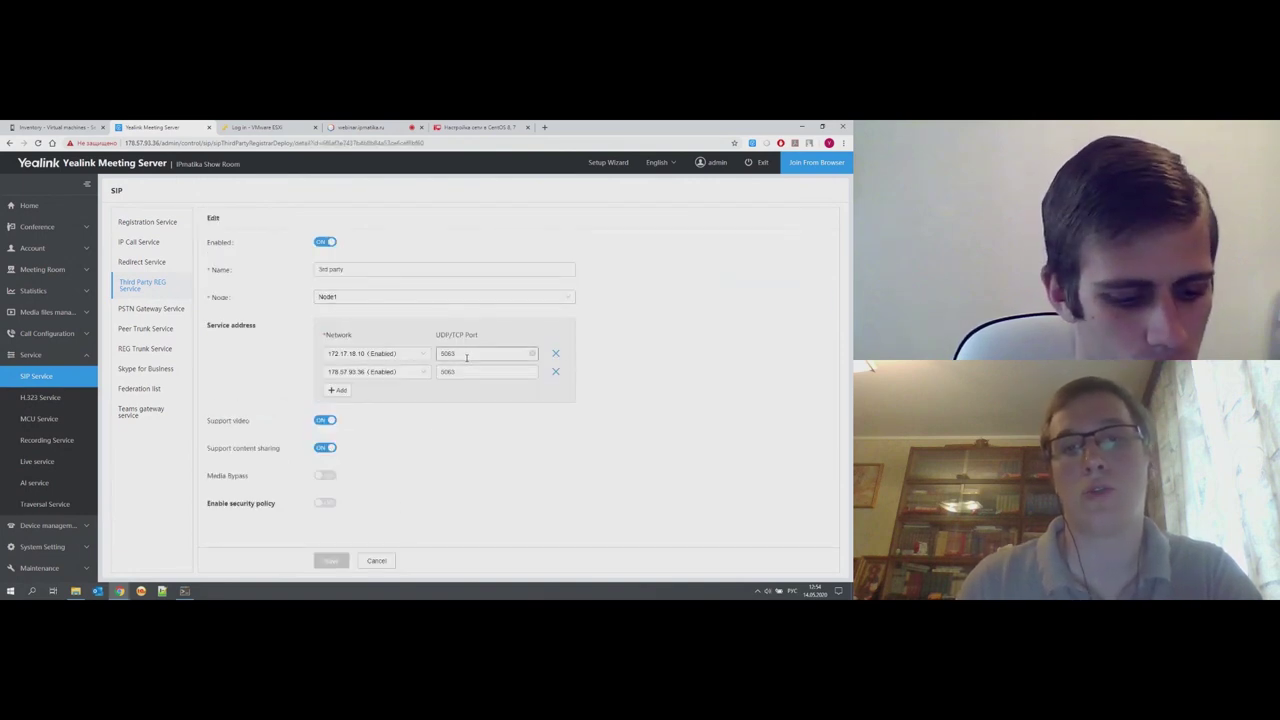
pyautogui.moveTo(466, 357); pyautogui.dragTo(430, 357)
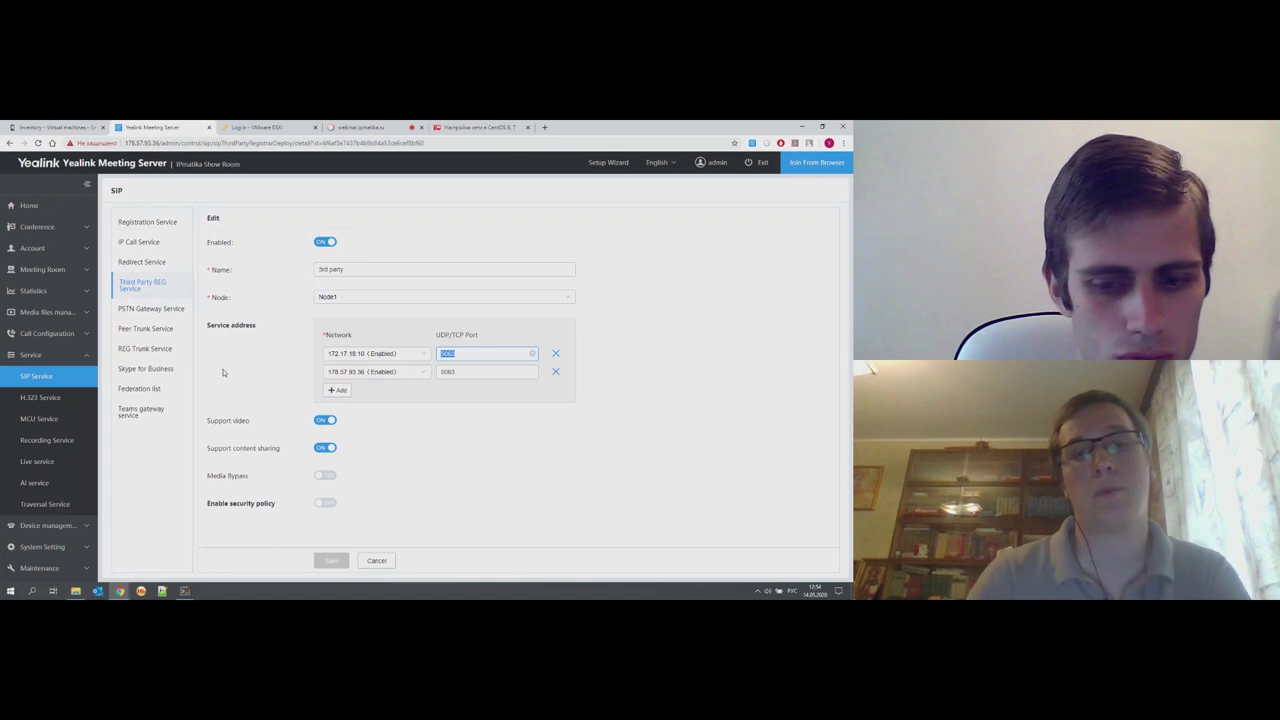
pyautogui.click(169, 312)
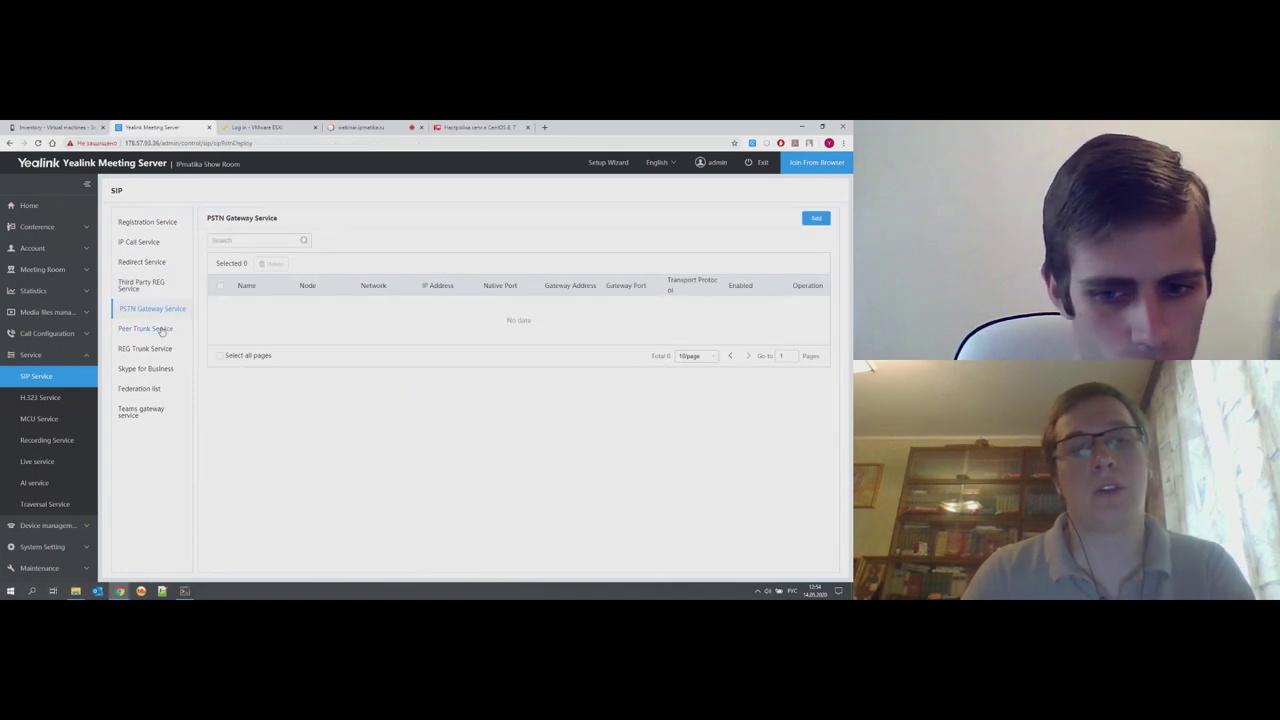
# - Compare the PSTN Gateway, Peer Trunk and REG Trunk service lists
pyautogui.click(161, 330)
pyautogui.click(157, 352)
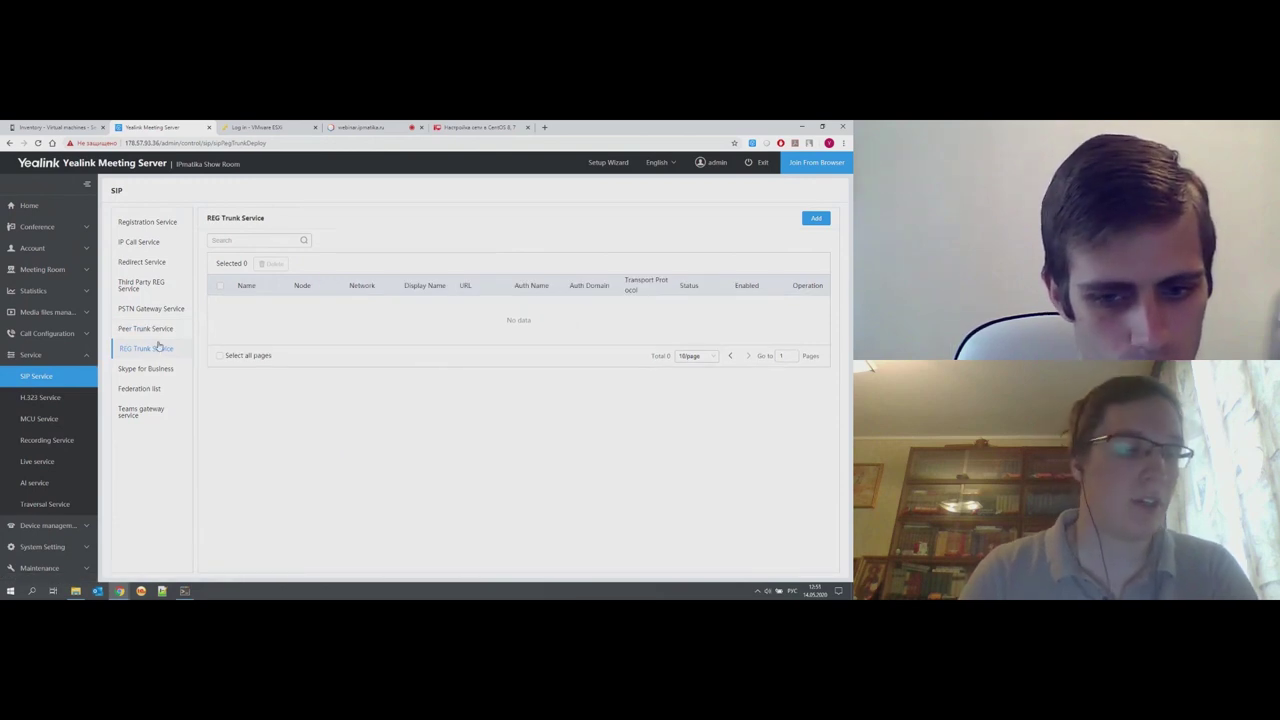
pyautogui.click(156, 310)
pyautogui.click(152, 330)
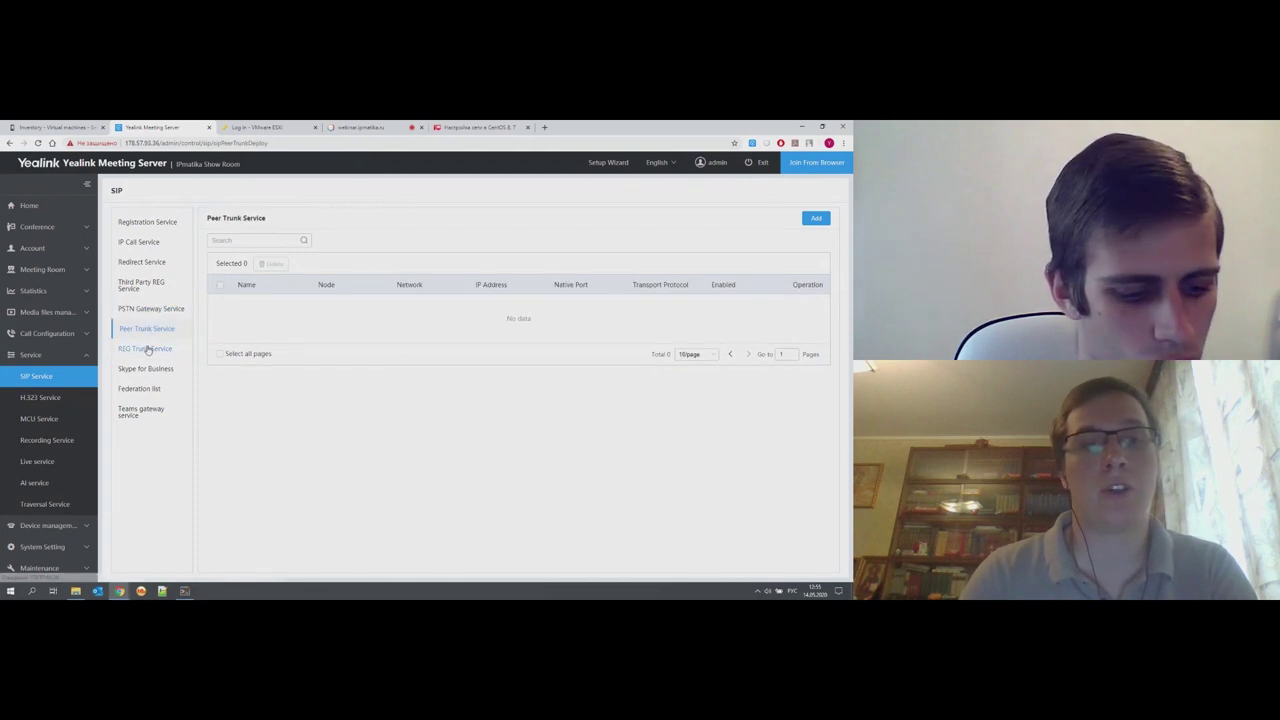
pyautogui.click(149, 350)
pyautogui.click(160, 330)
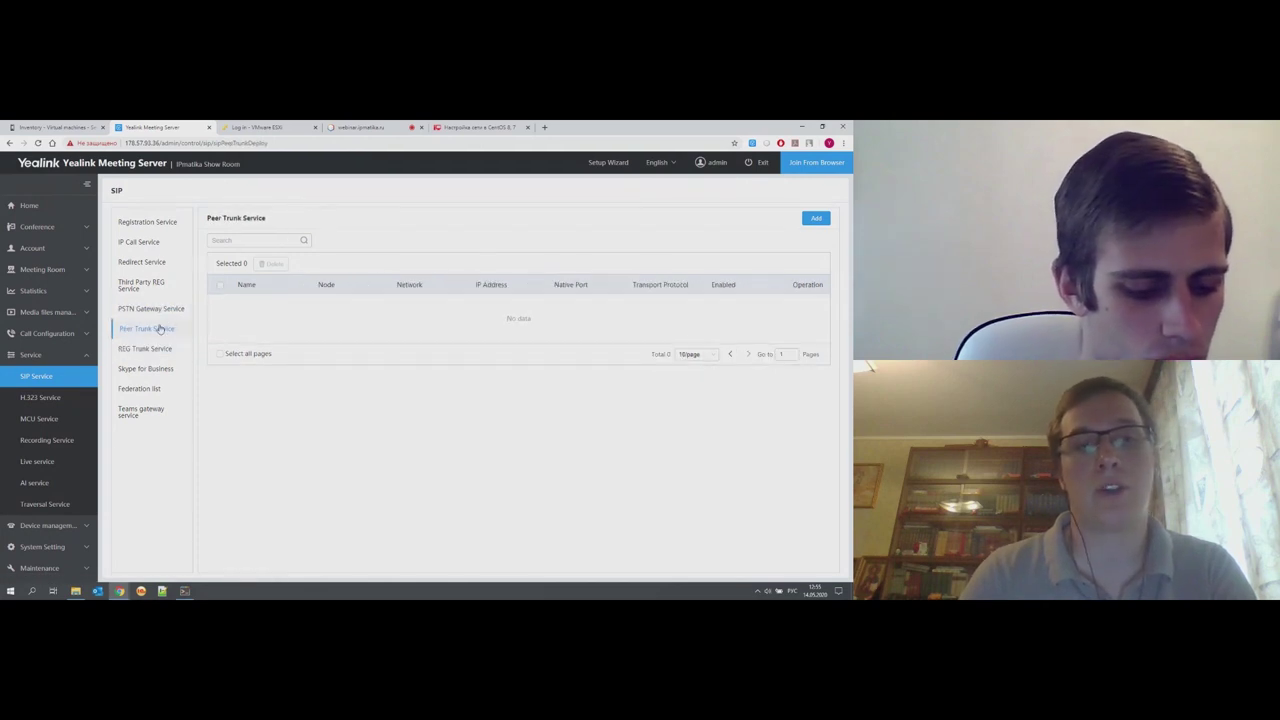
pyautogui.click(165, 313)
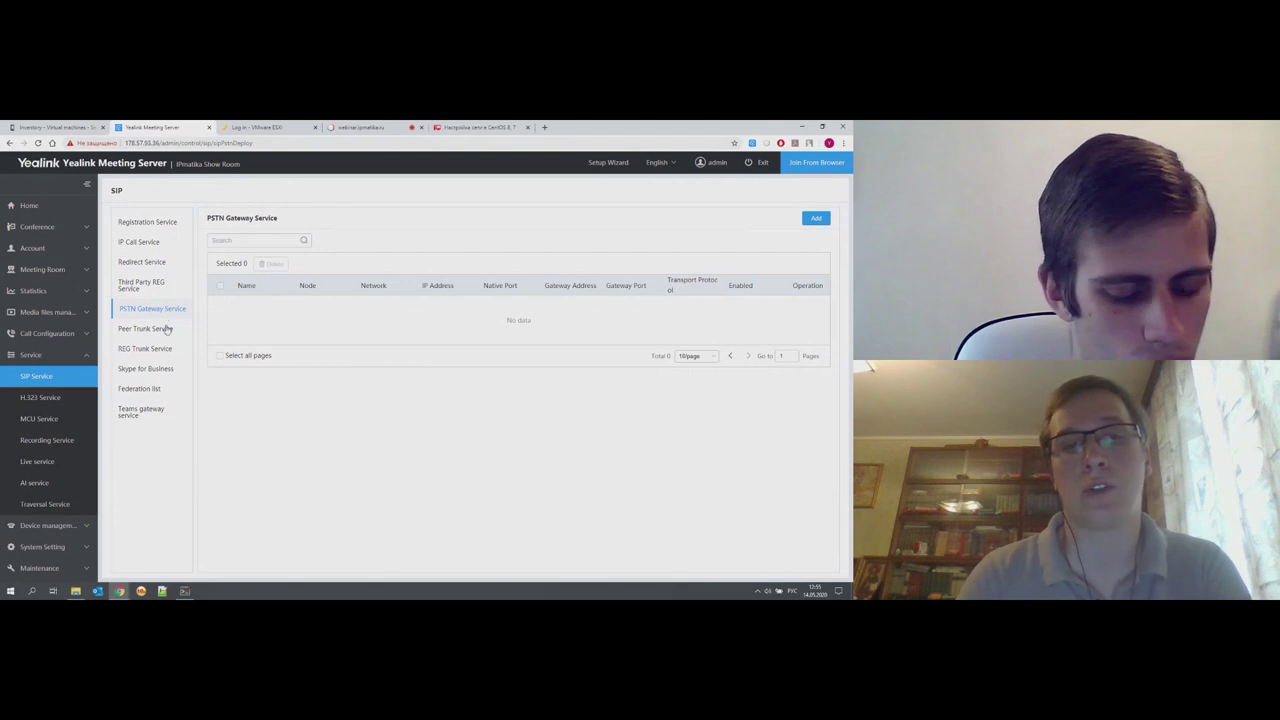
pyautogui.click(162, 349)
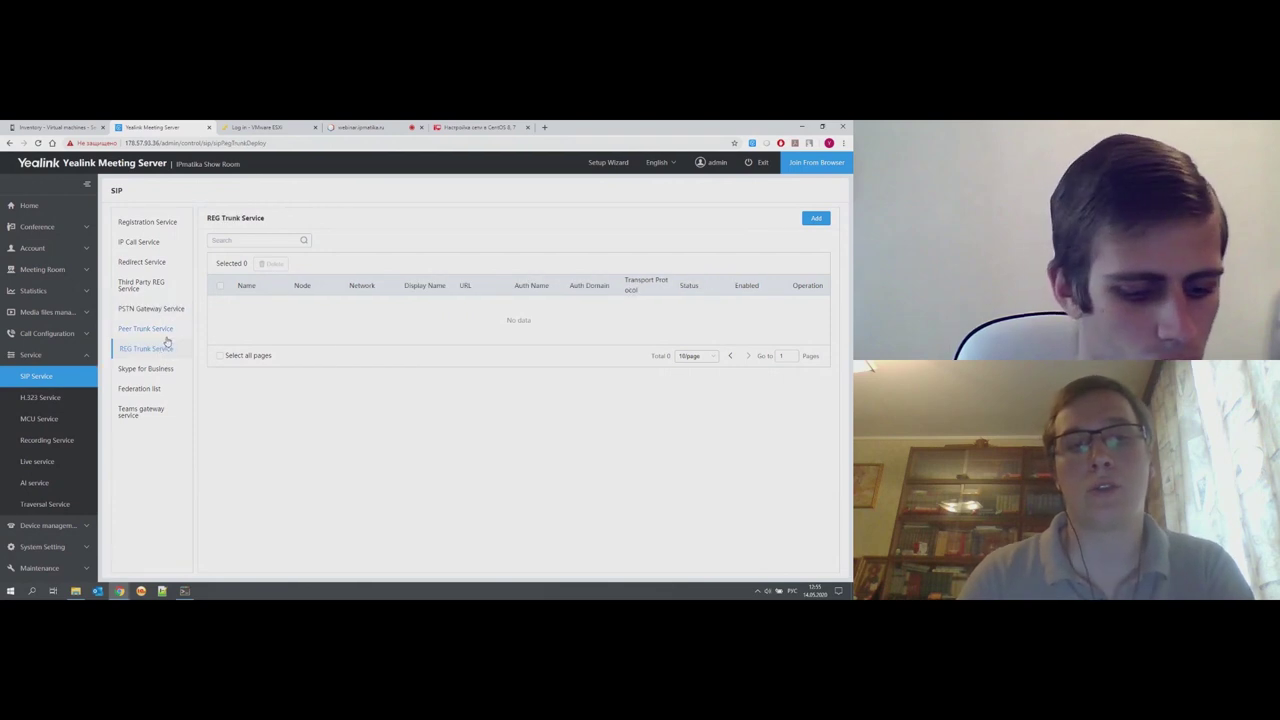
pyautogui.click(167, 338)
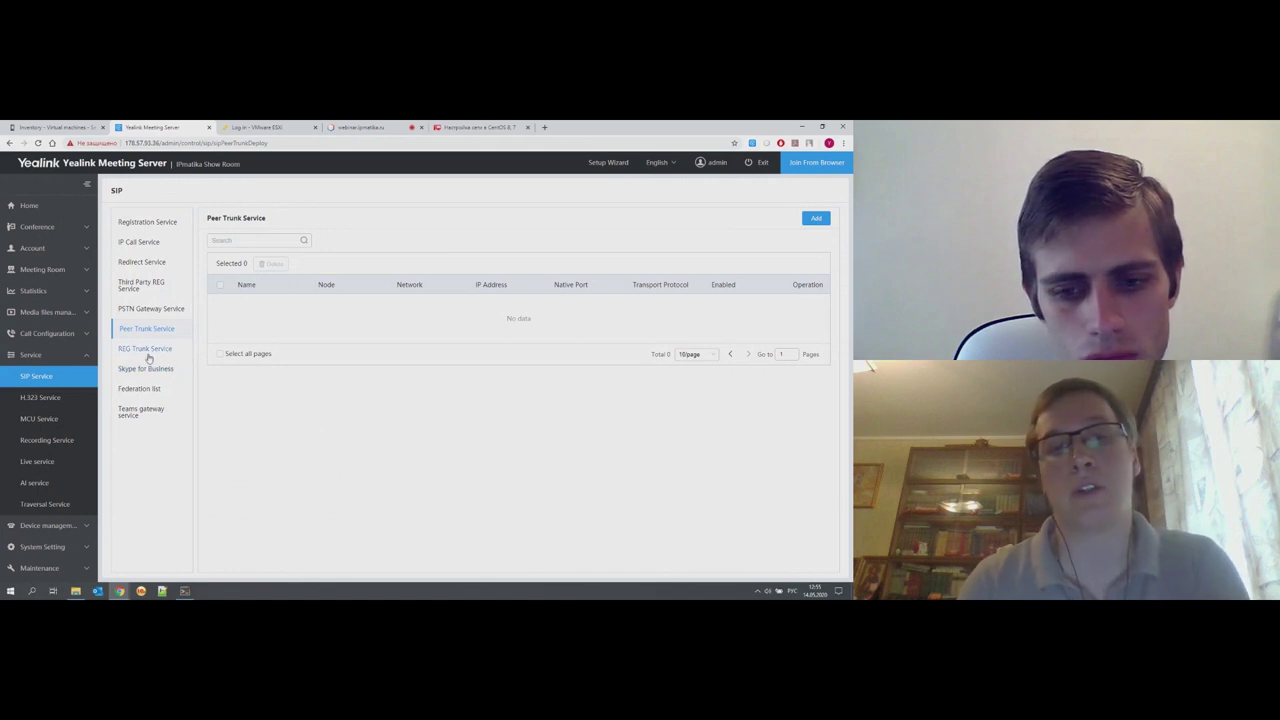
# - View the Skype for Business, federation and Teams gateway lists, then the H.323 service
pyautogui.click(166, 369)
pyautogui.click(143, 390)
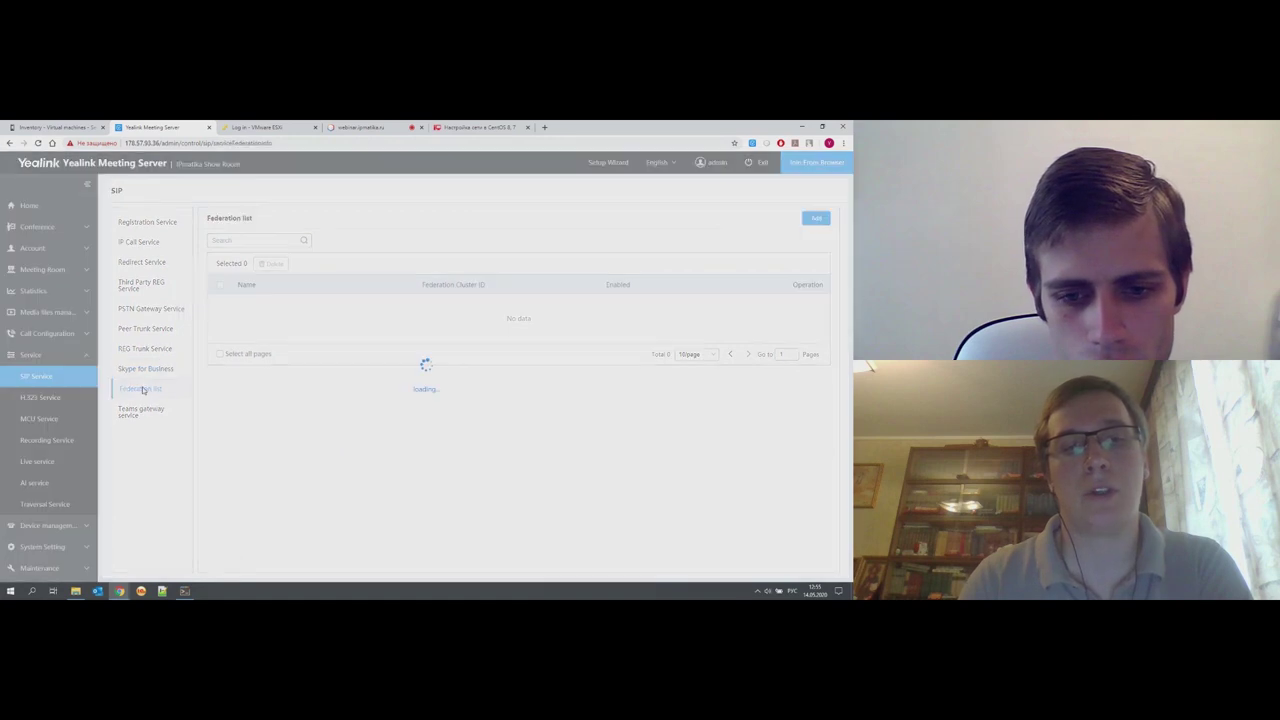
pyautogui.click(141, 409)
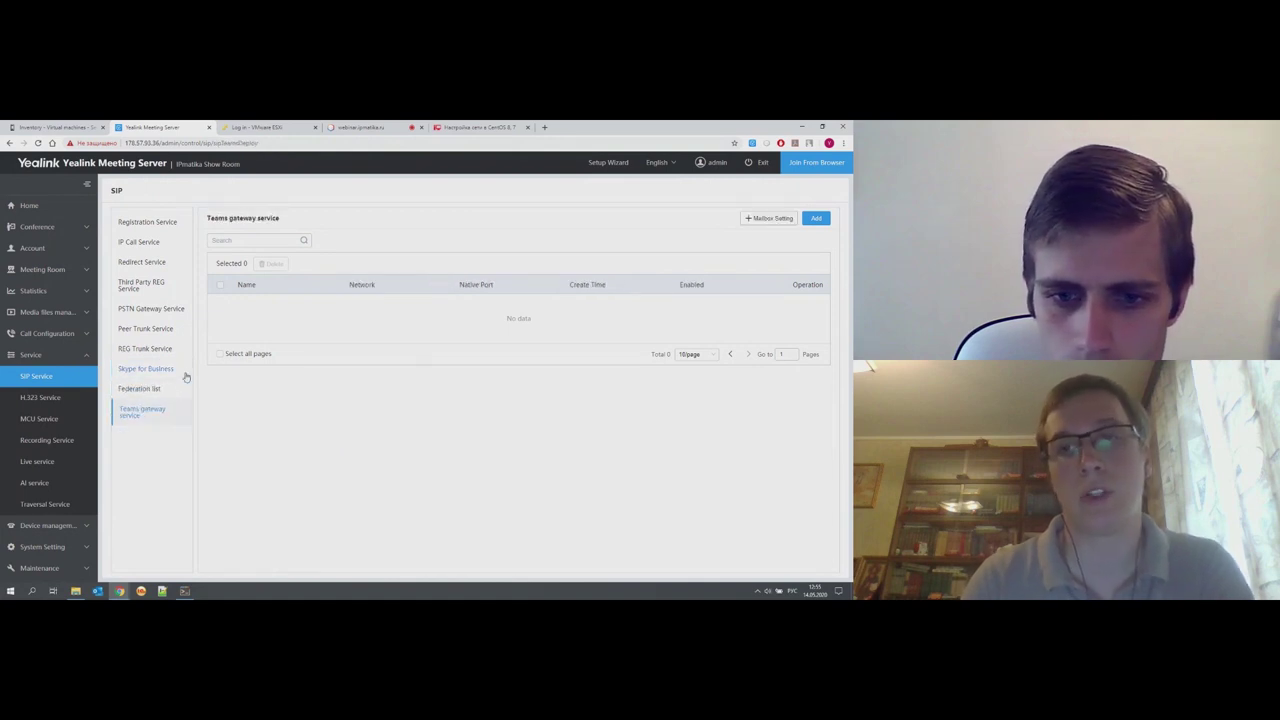
pyautogui.click(72, 403)
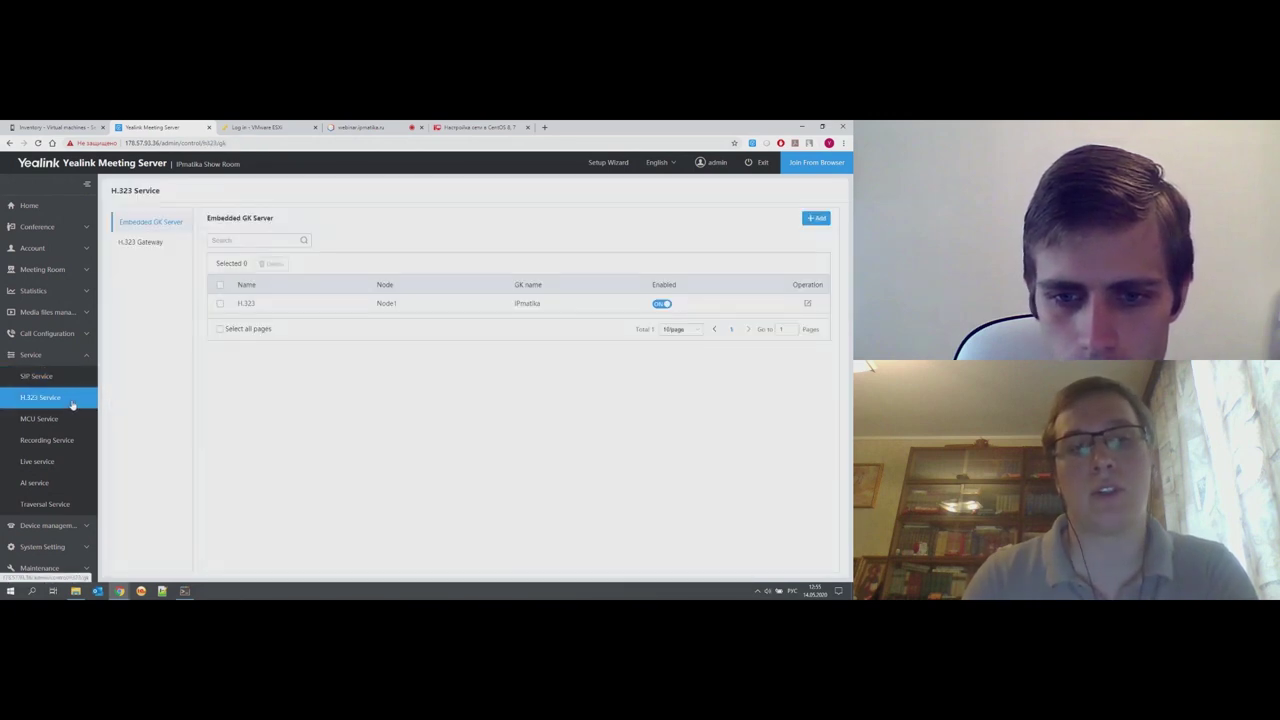
pyautogui.click(159, 252)
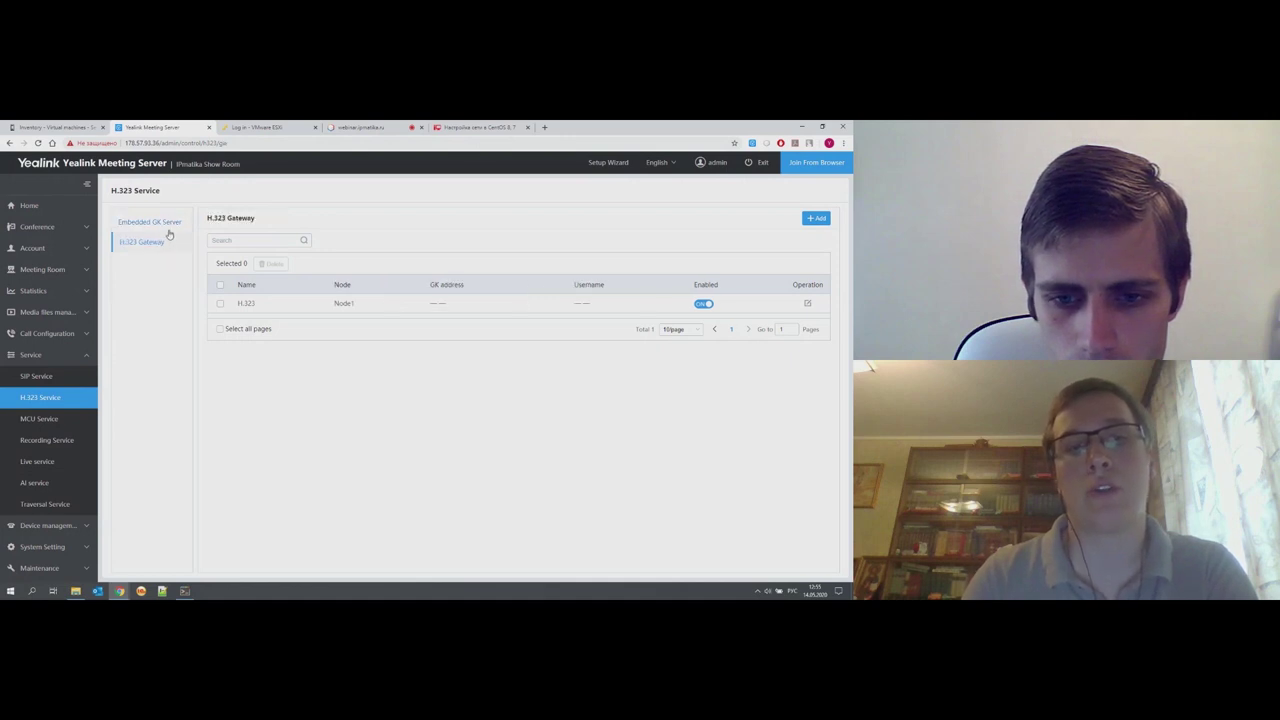
pyautogui.click(172, 231)
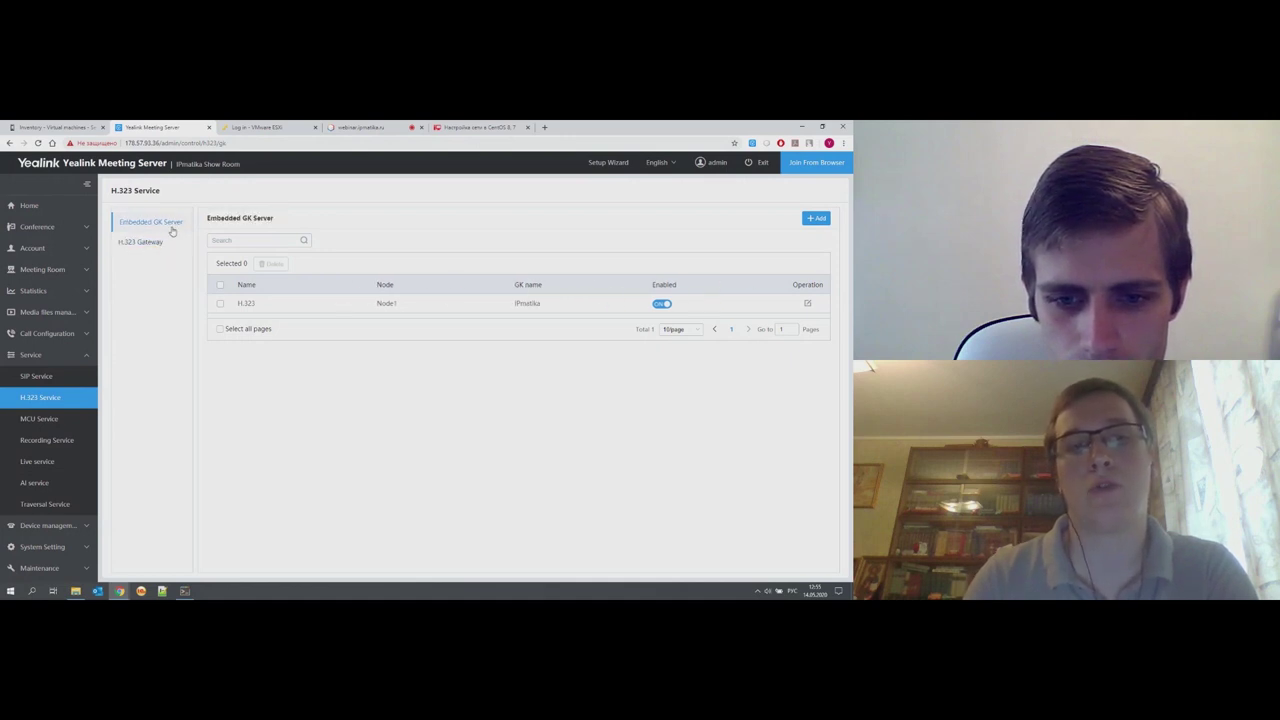
pyautogui.click(159, 245)
pyautogui.click(163, 229)
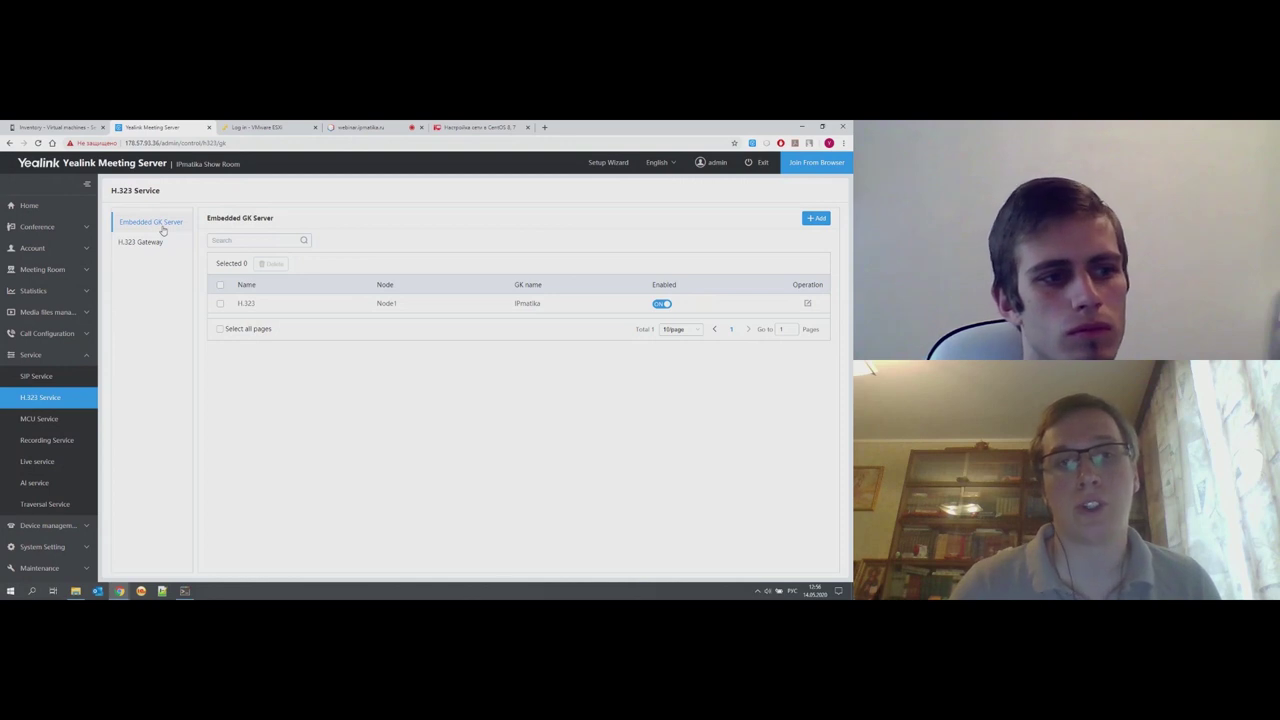
pyautogui.click(809, 304)
pyautogui.scroll(-2, 437, 383)
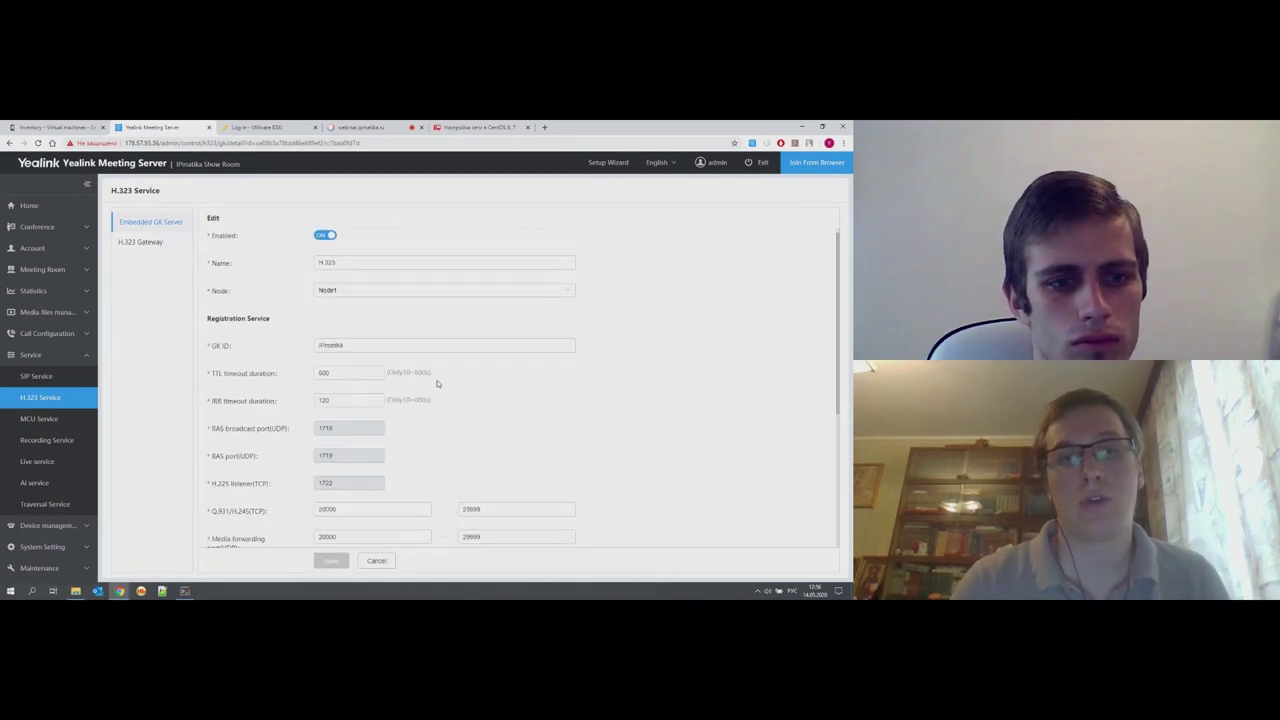
pyautogui.scroll(3, 437, 383)
pyautogui.click(337, 271)
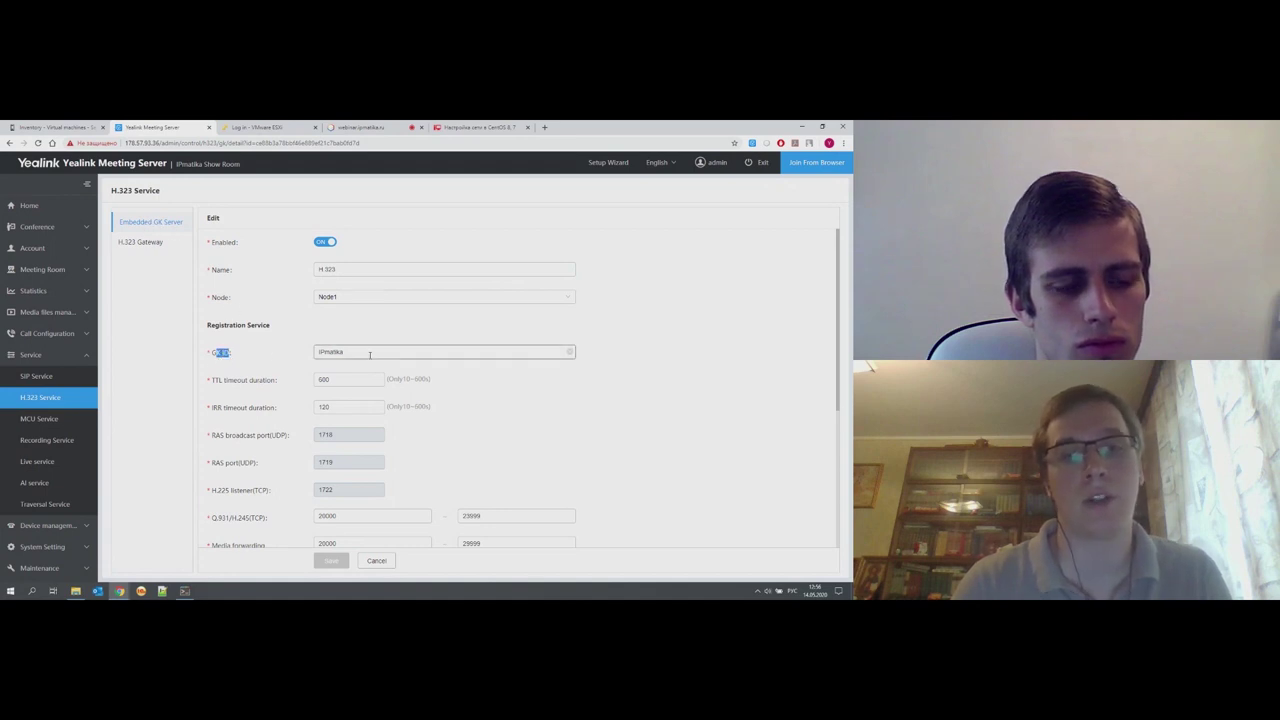
pyautogui.scroll(-1, 369, 358)
pyautogui.scroll(-3, 365, 505)
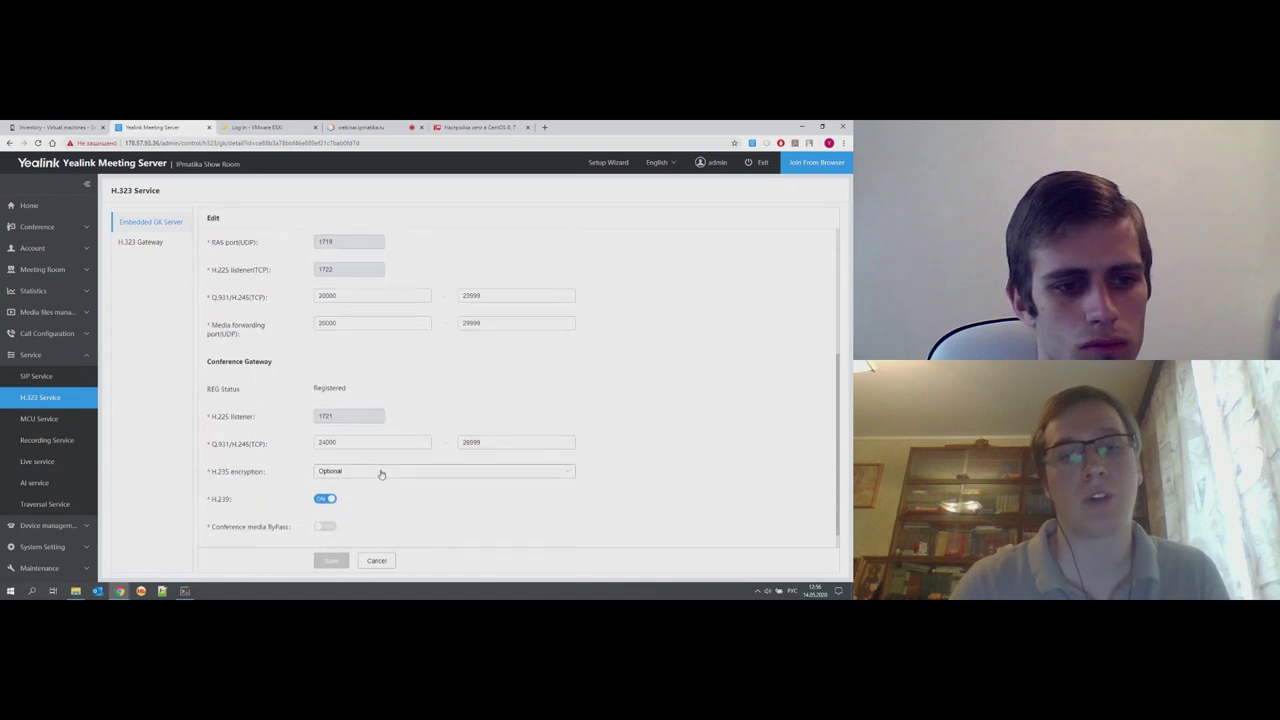
pyautogui.scroll(1, 381, 475)
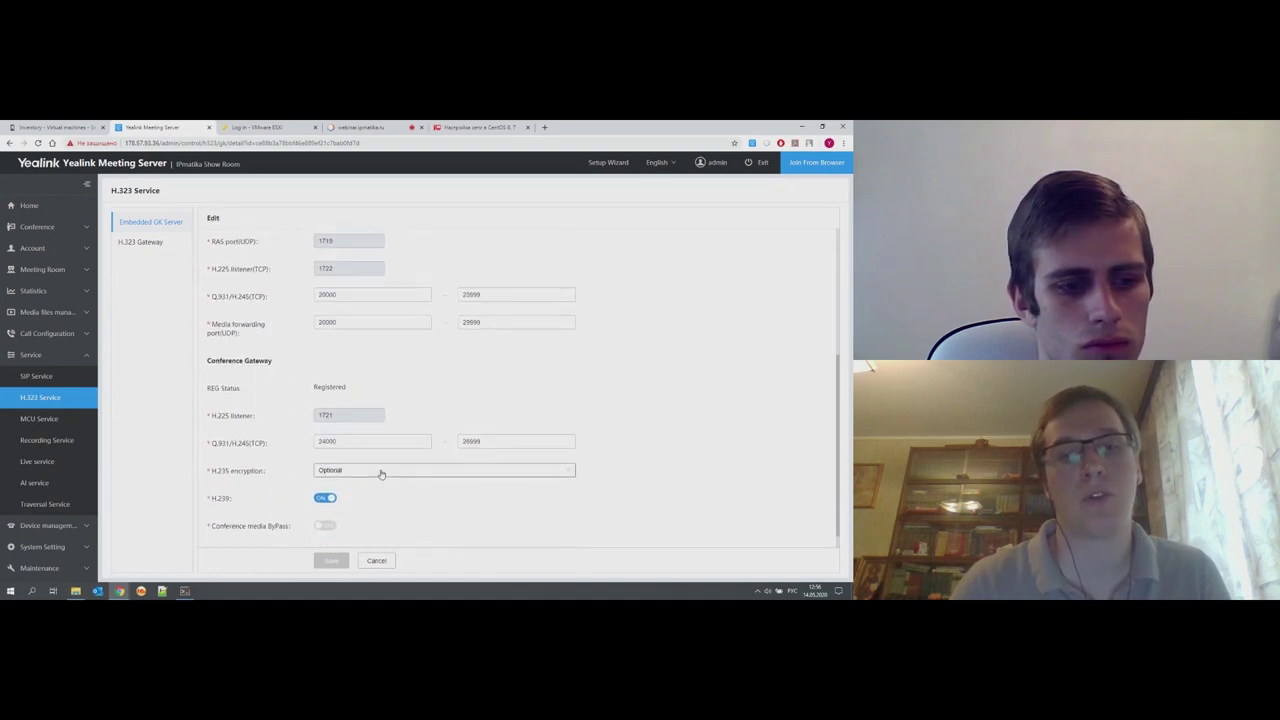
pyautogui.click(351, 437)
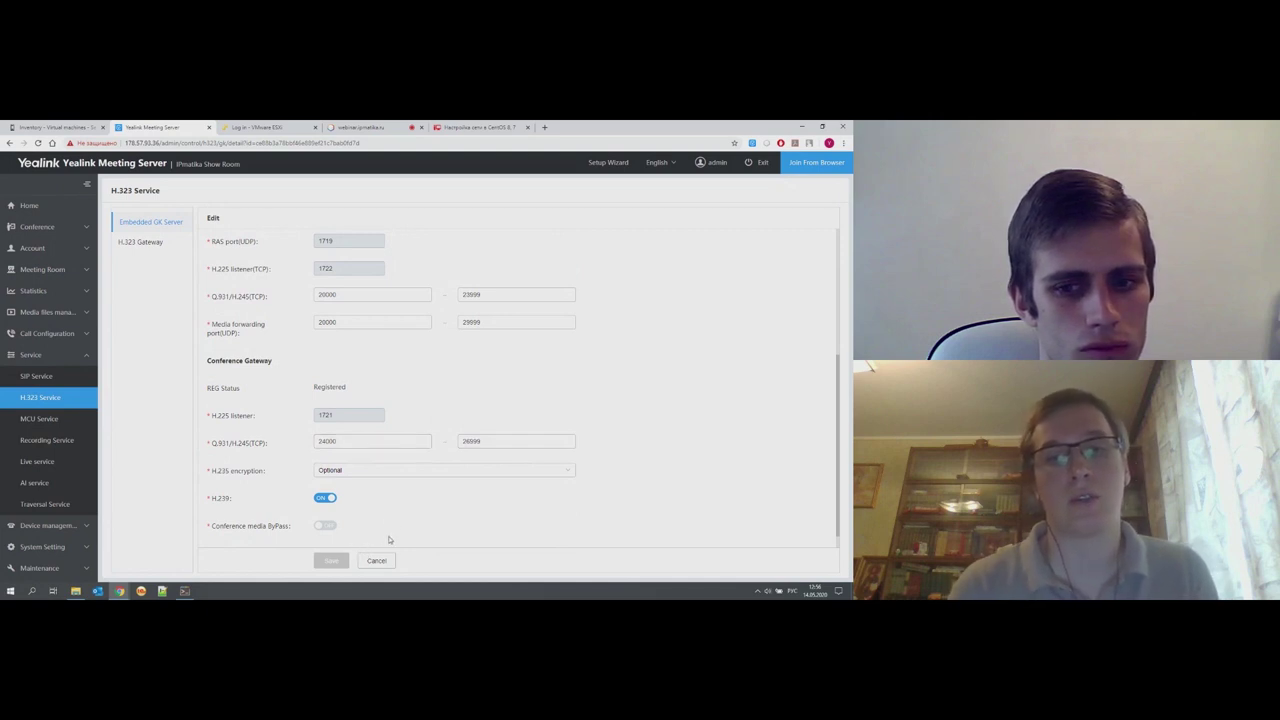
pyautogui.scroll(1, 358, 229)
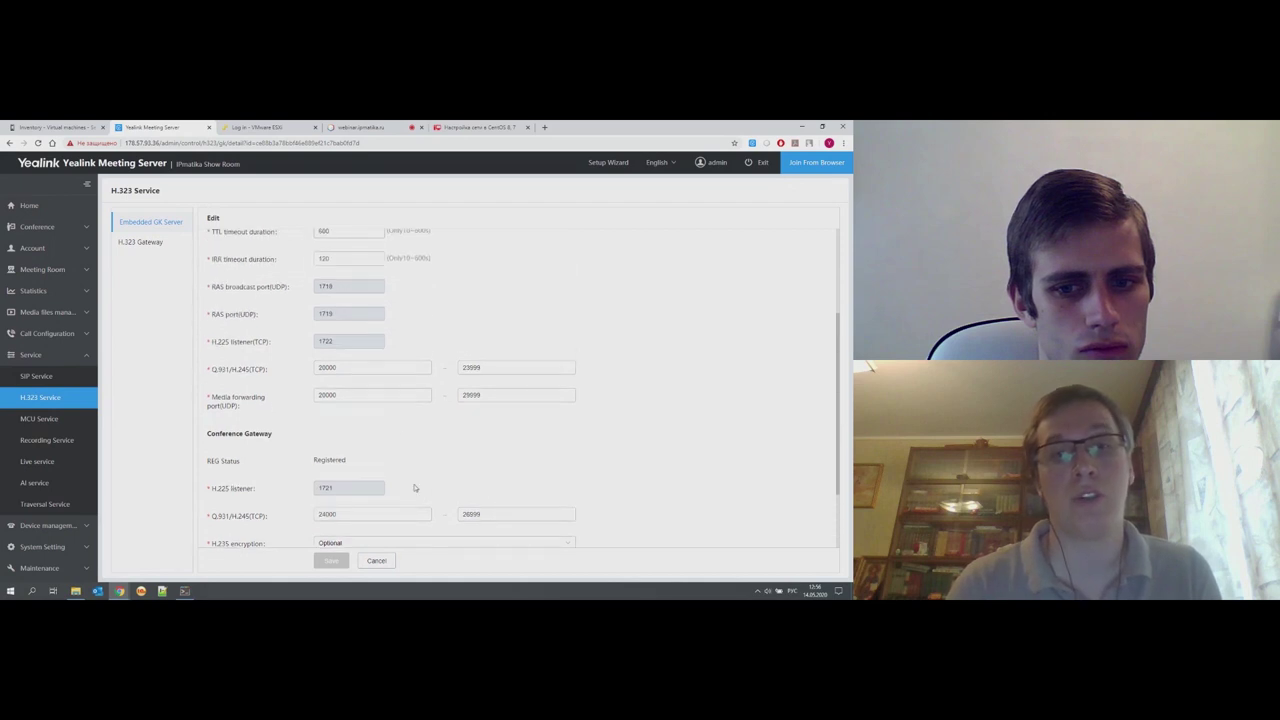
pyautogui.click(378, 562)
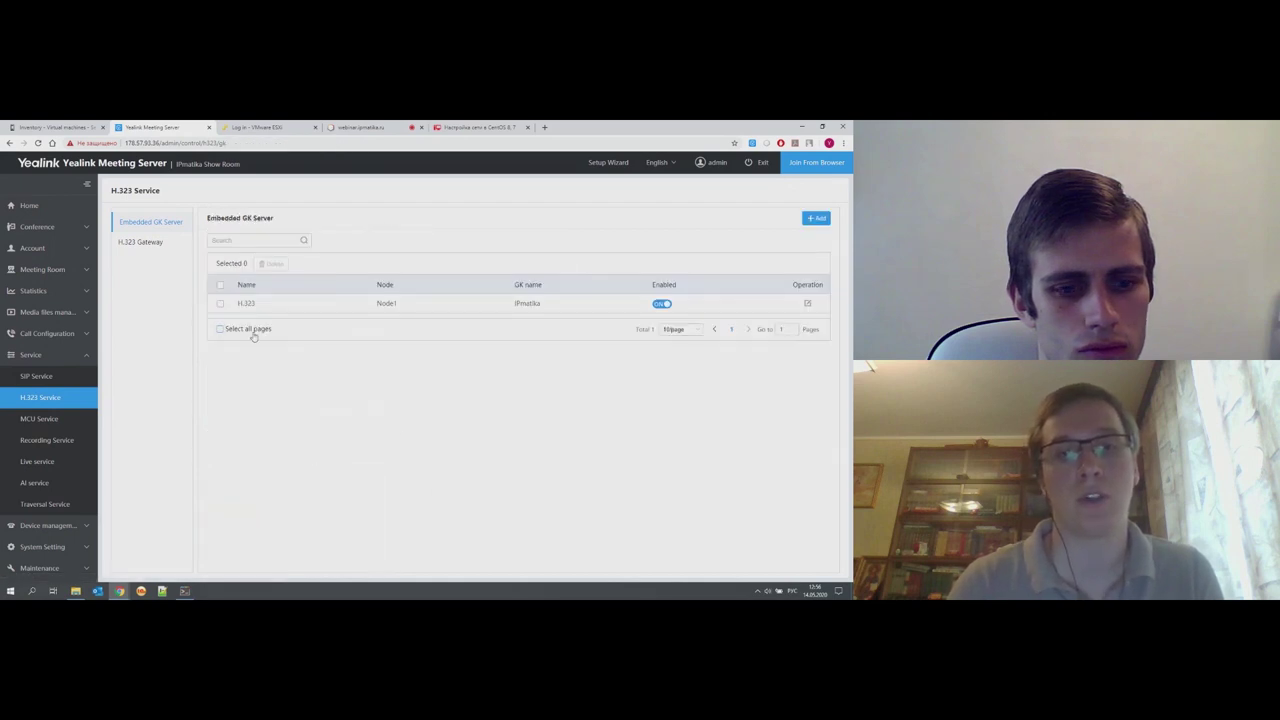
# - Review the 'H.323' gateway's name, username and GK address fields, then cancel without saving
pyautogui.click(158, 244)
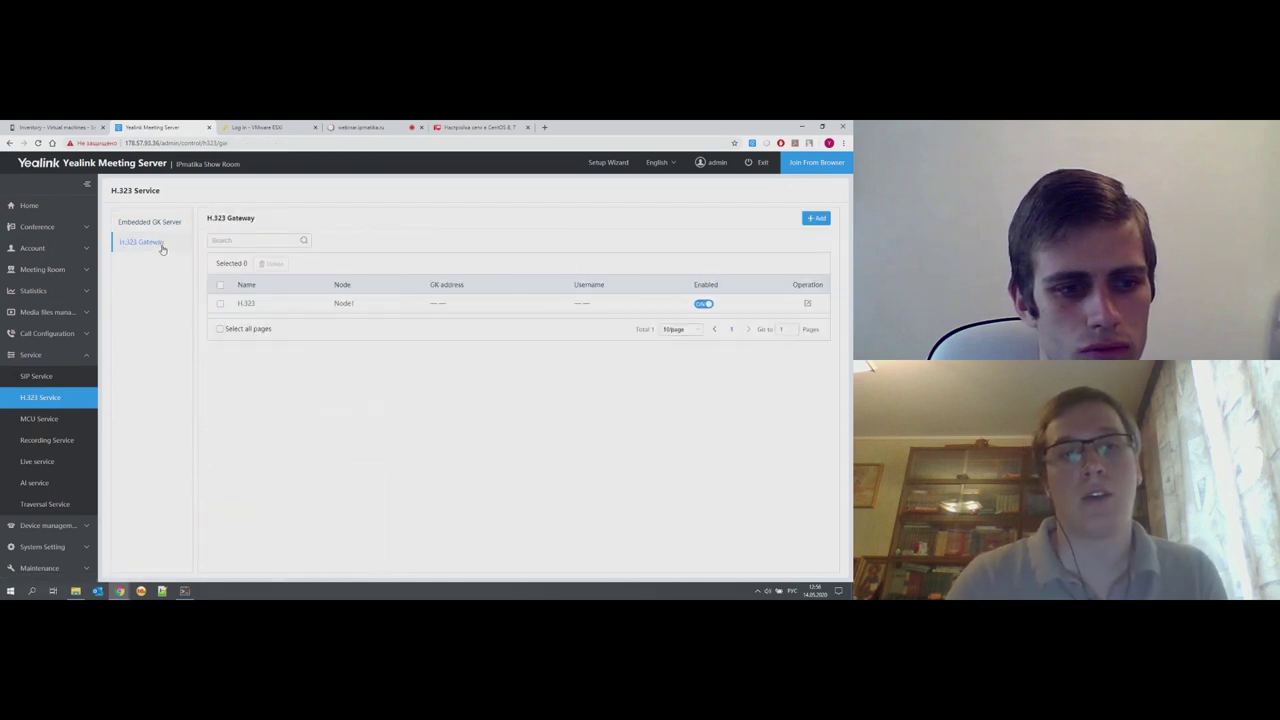
pyautogui.click(806, 302)
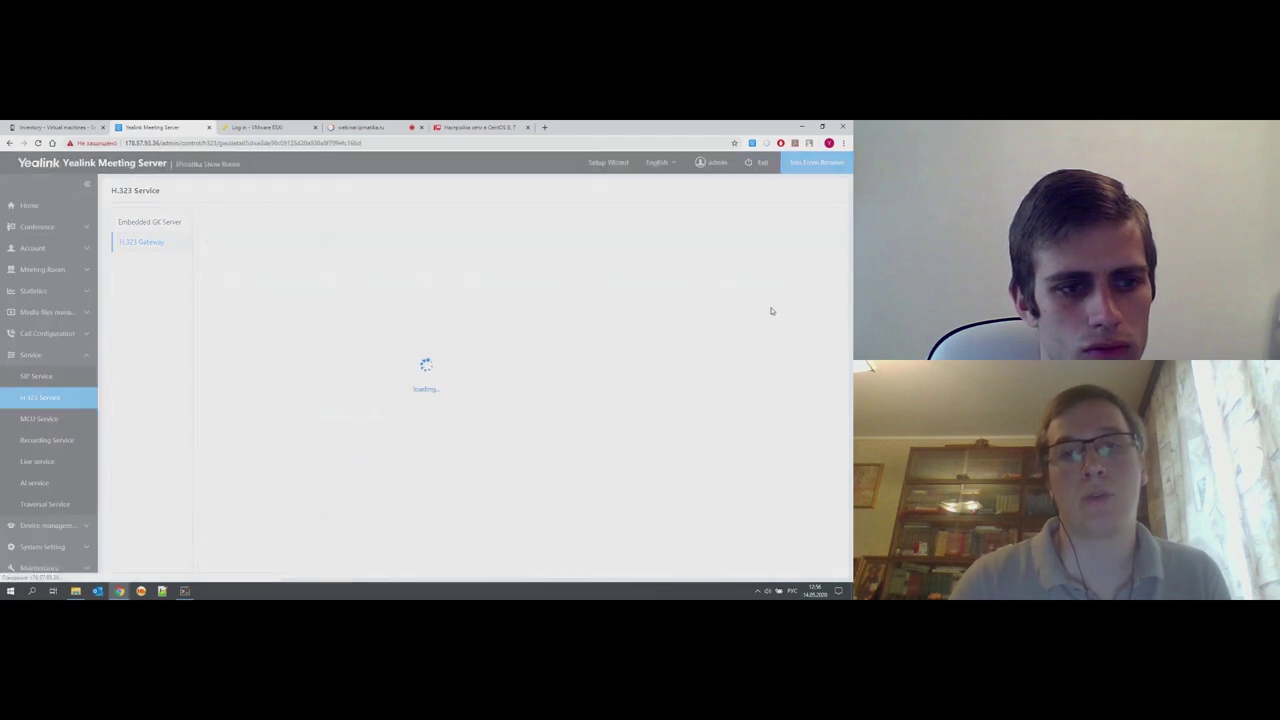
pyautogui.scroll(-2, 437, 371)
pyautogui.scroll(2, 437, 371)
pyautogui.tripleClick(323, 265)
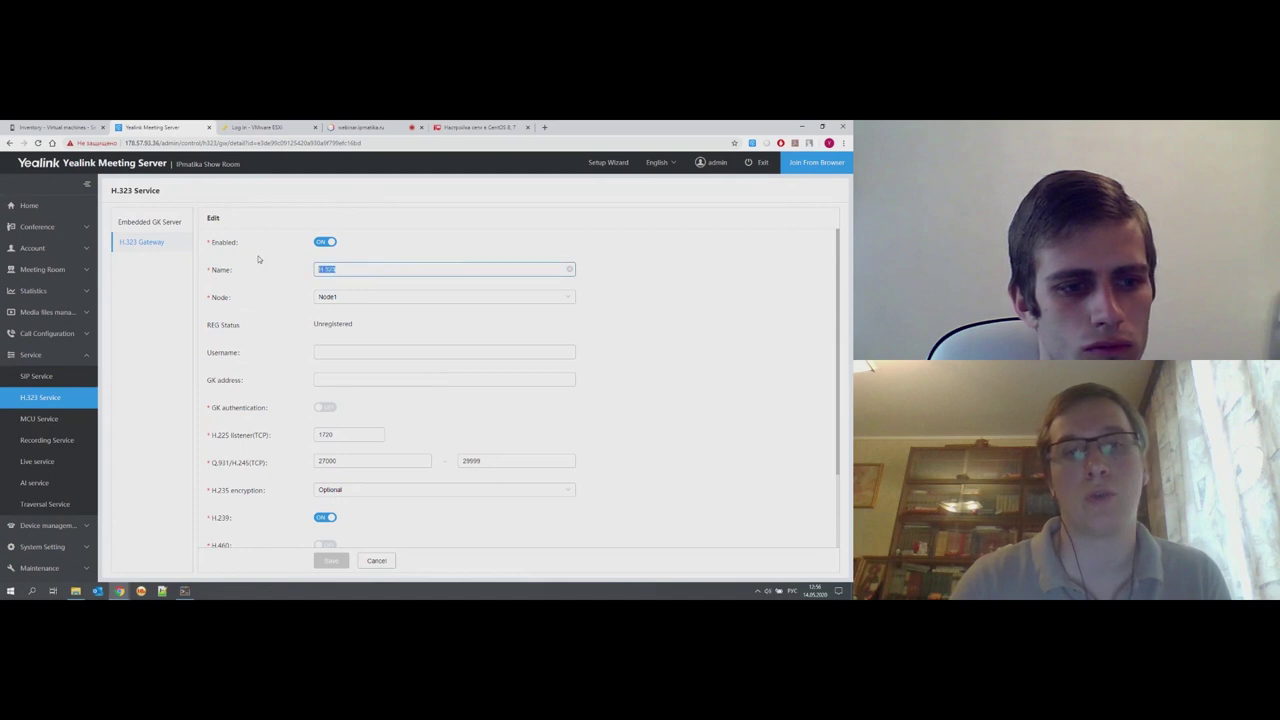
pyautogui.click(351, 354)
pyautogui.click(354, 380)
pyautogui.scroll(-2, 392, 428)
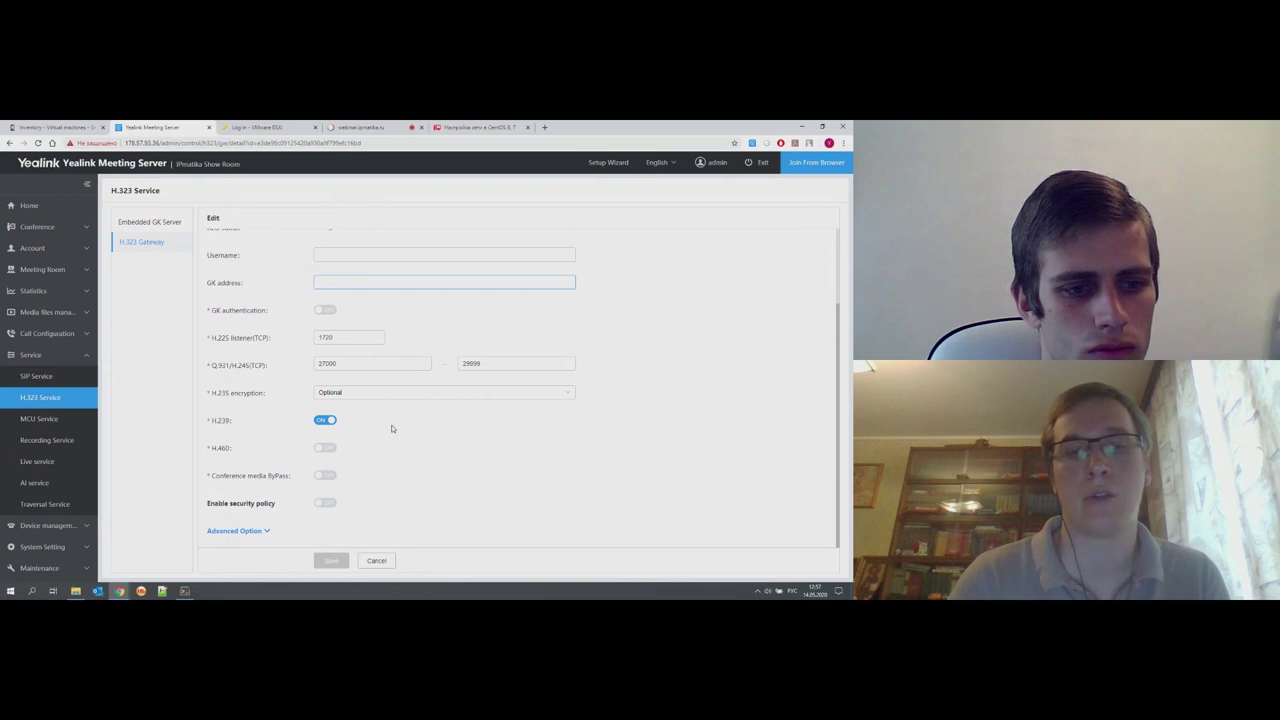
pyautogui.scroll(2, 392, 428)
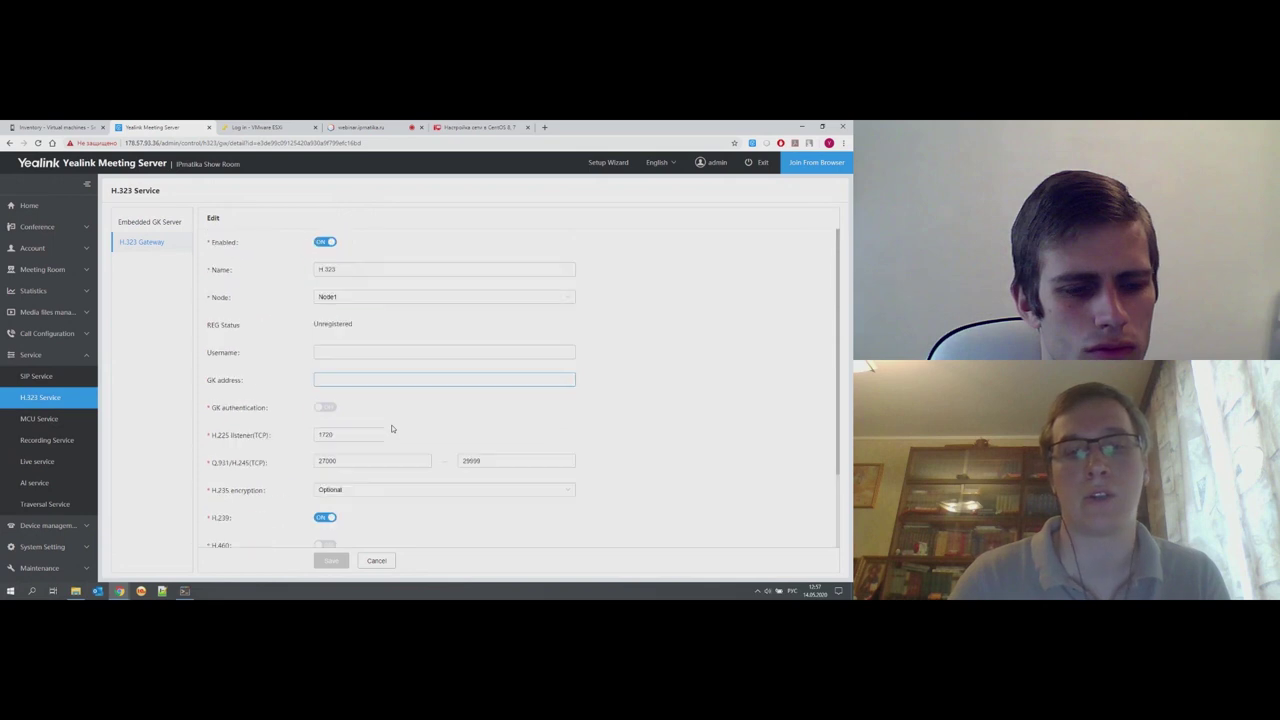
pyautogui.click(379, 566)
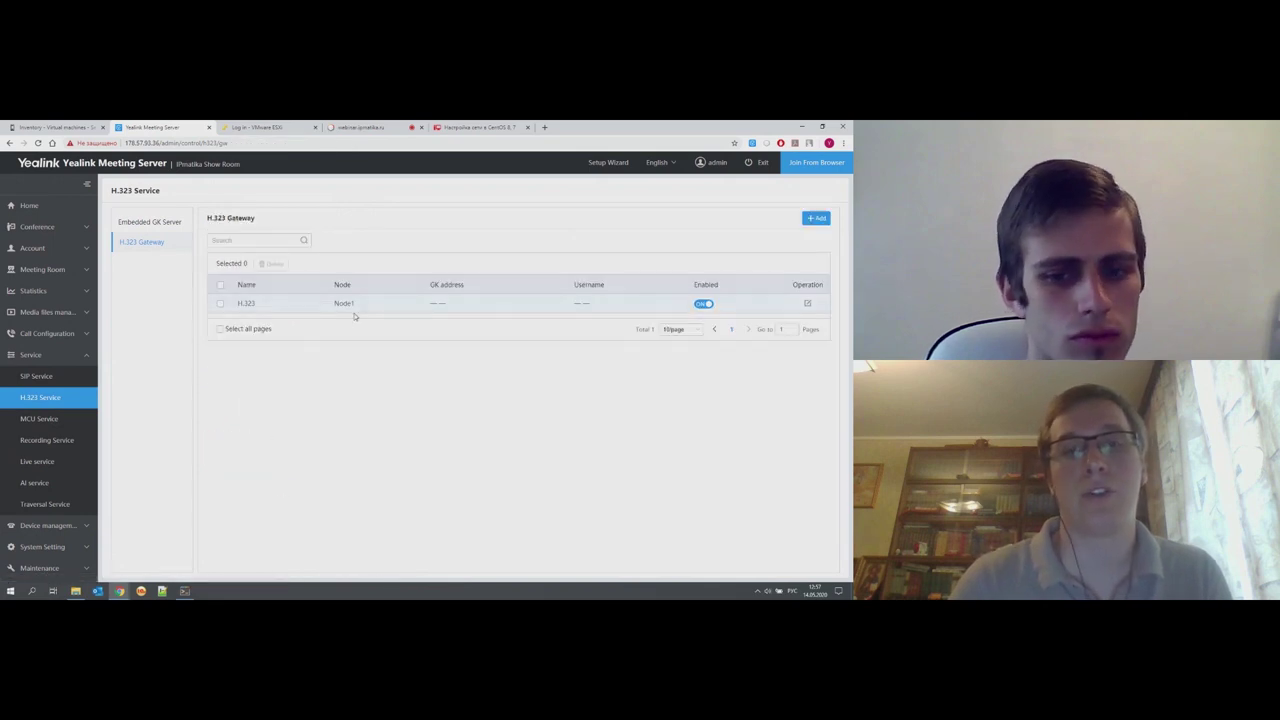
# - Open MCU Service to see the 'MCU' interactive media service on Node1, ports 50000–52499
pyautogui.click(64, 424)
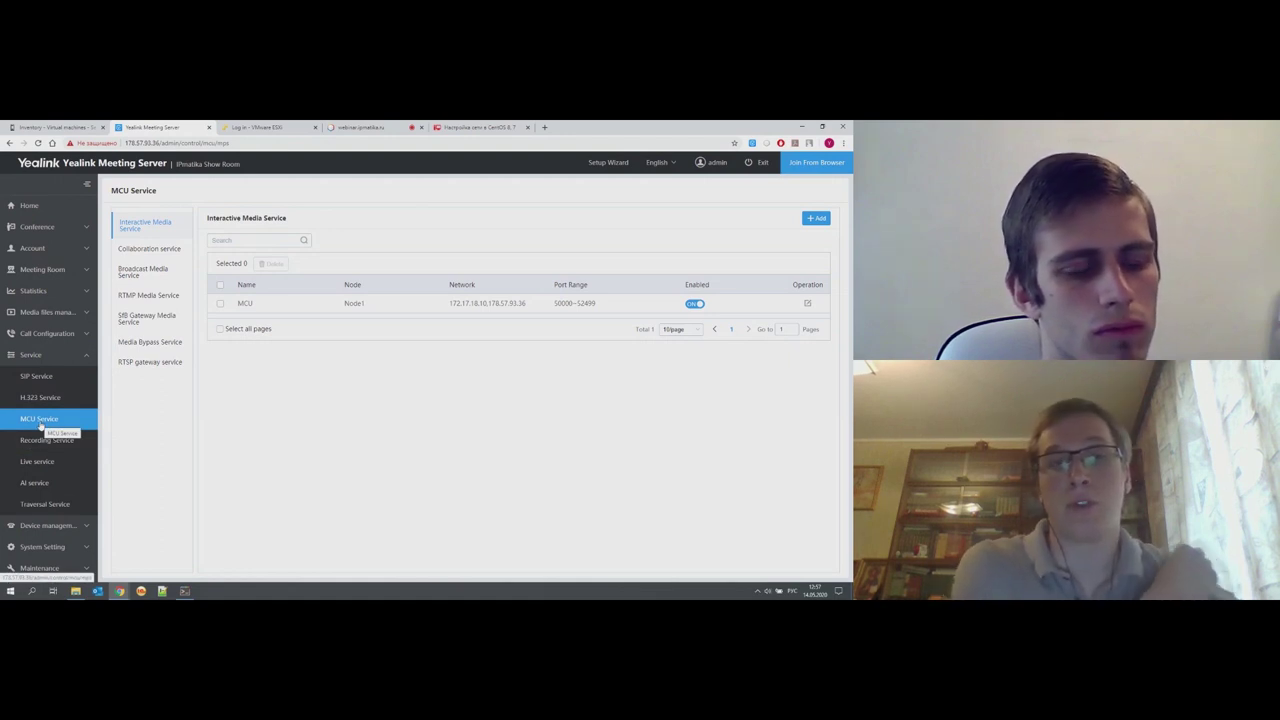
pyautogui.tripleClick(147, 231)
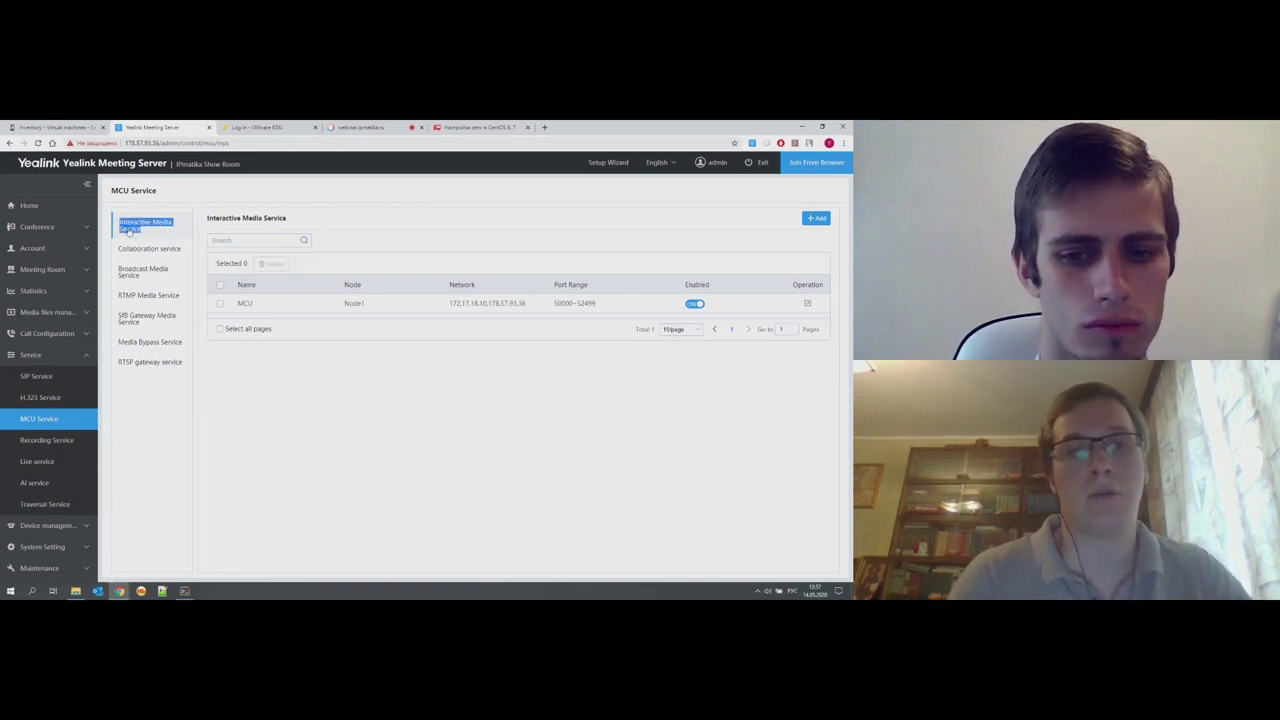
pyautogui.click(194, 216)
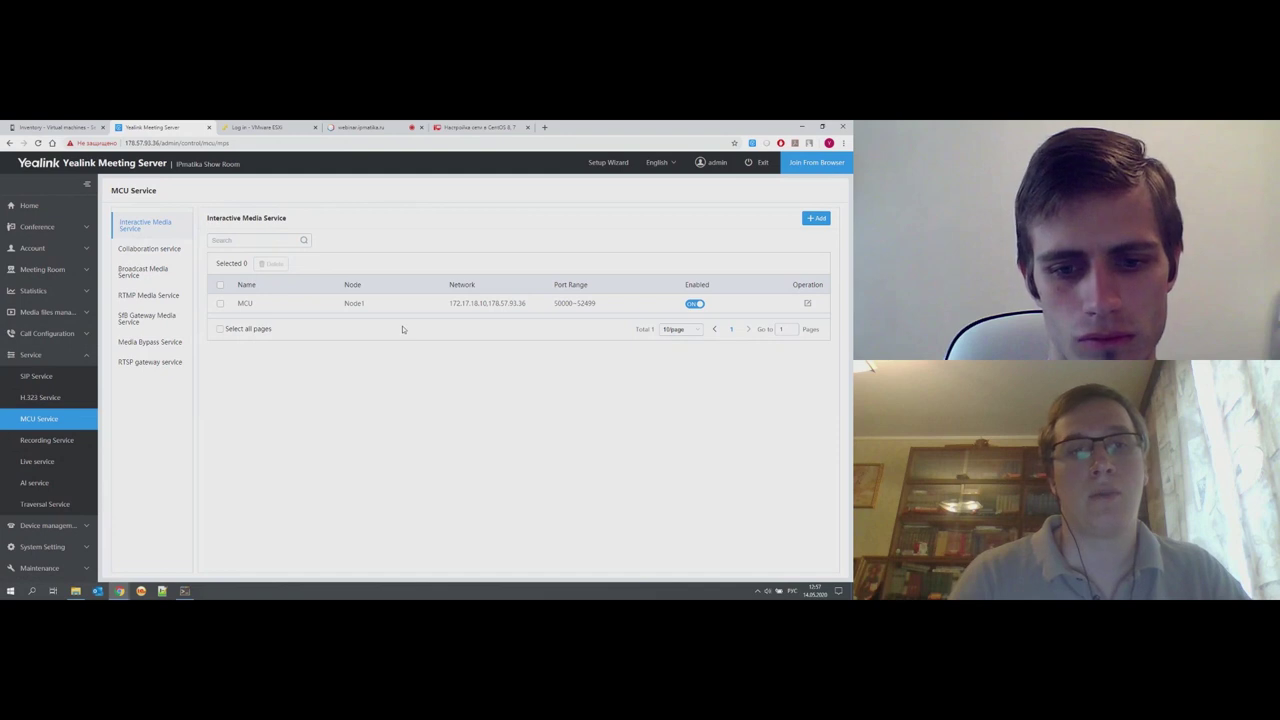
# - Open the MCU media service's edit form and inspect its local network IPs and 50000–52499 port range
pyautogui.click(809, 303)
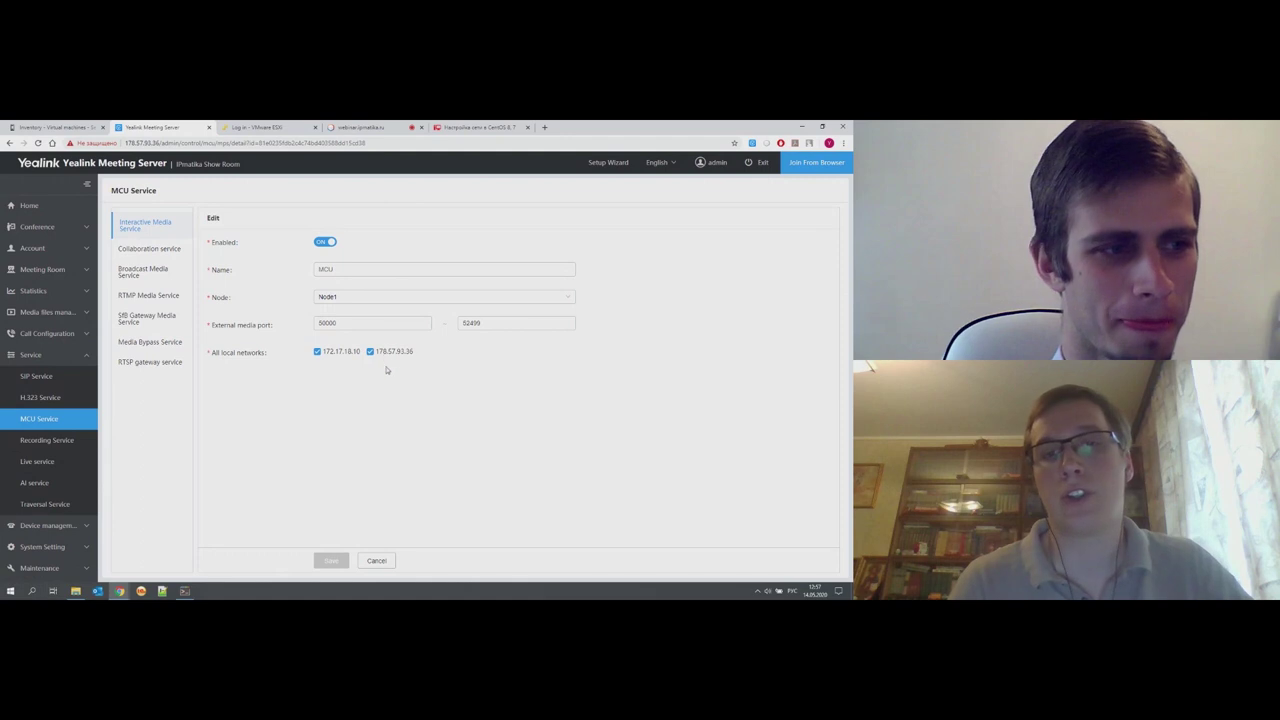
pyautogui.moveTo(420, 357); pyautogui.dragTo(357, 358)
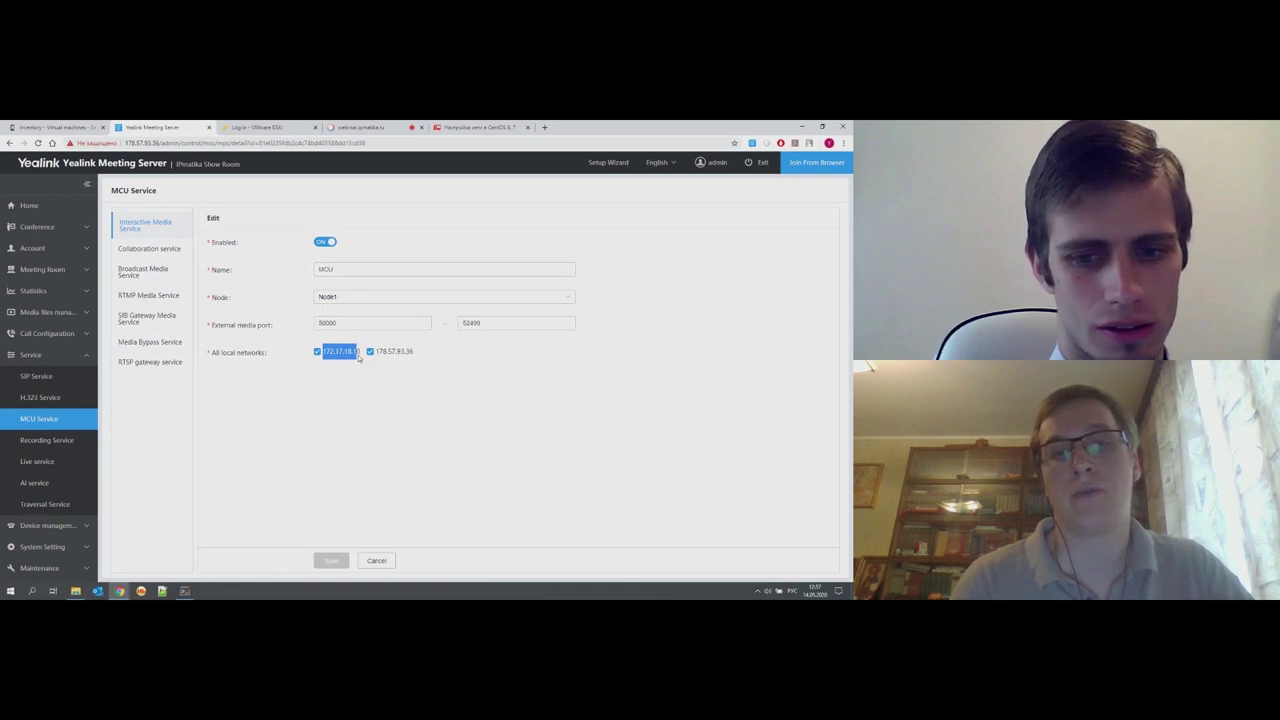
pyautogui.click(390, 418)
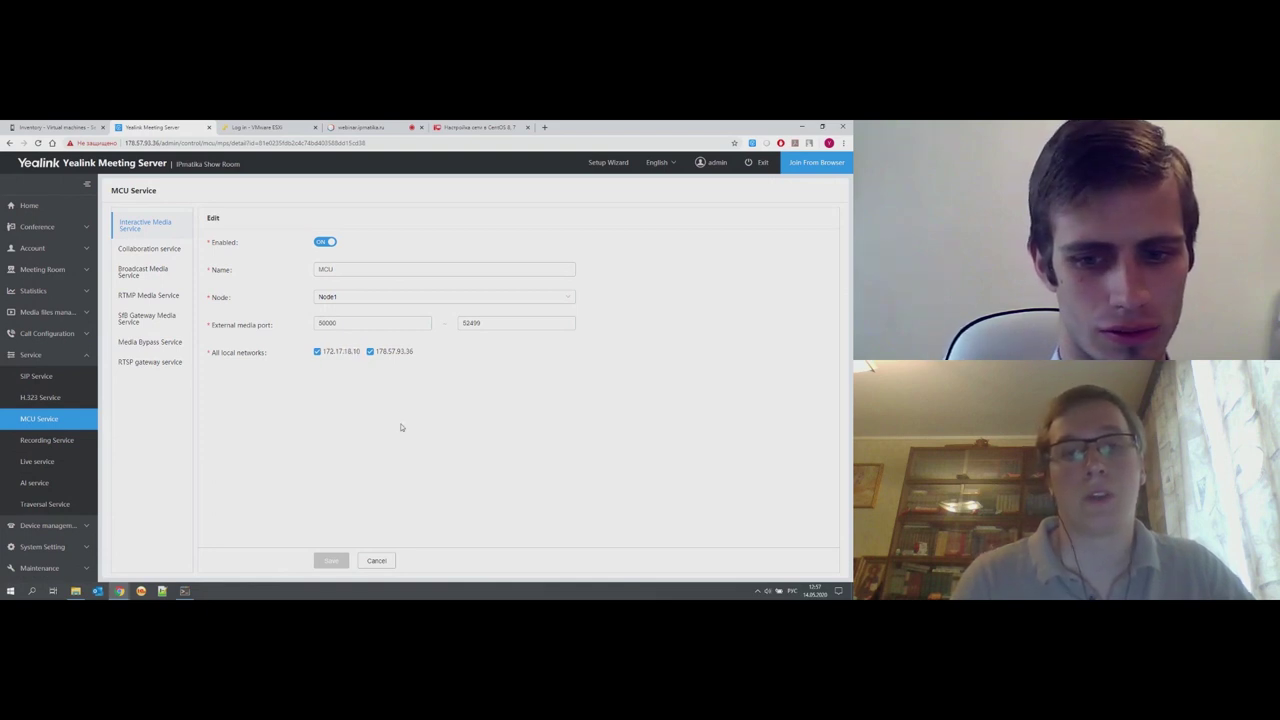
pyautogui.click(470, 324)
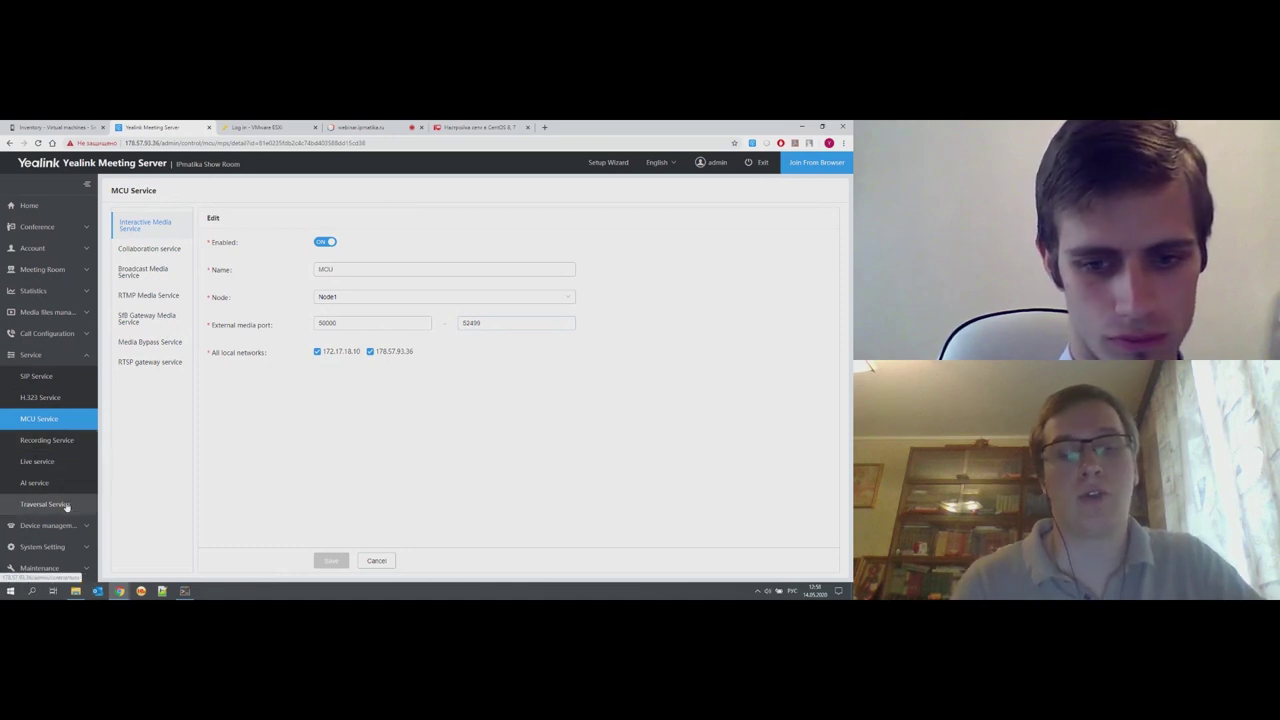
# - View the 'Traver' traversal service's settings and a new Add form, cancelling both without saving
pyautogui.click(45, 504)
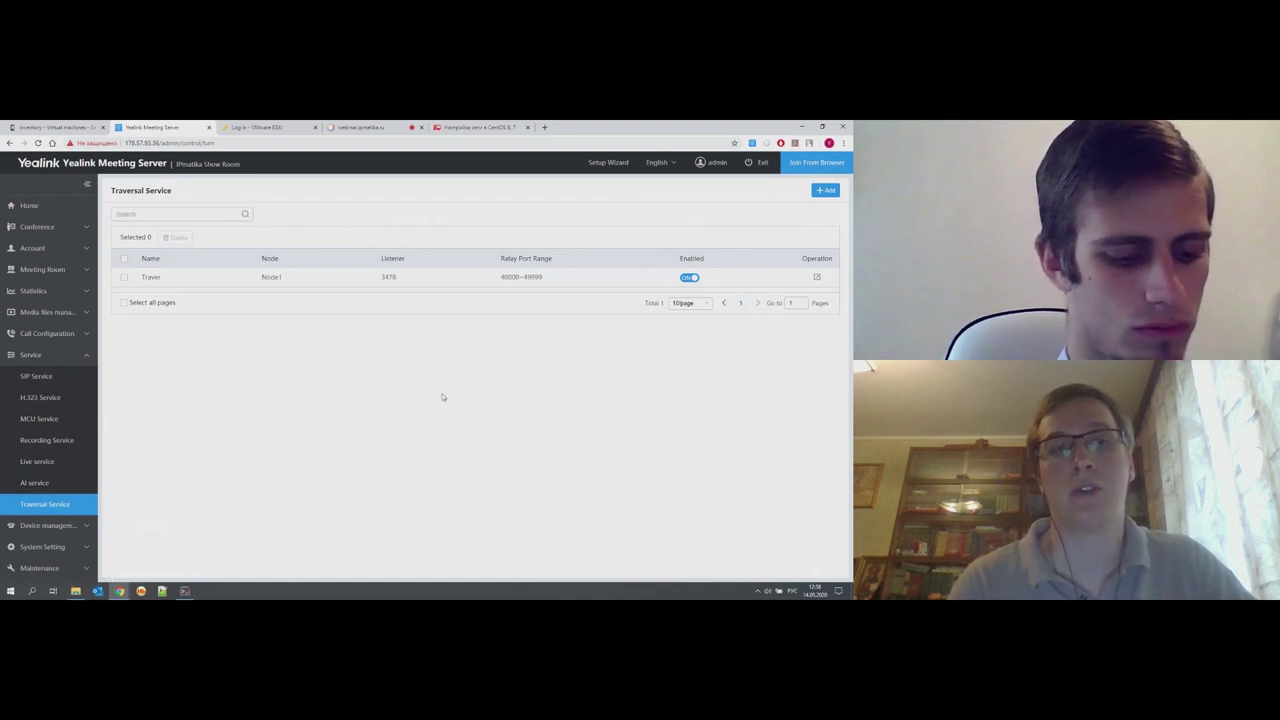
pyautogui.click(818, 278)
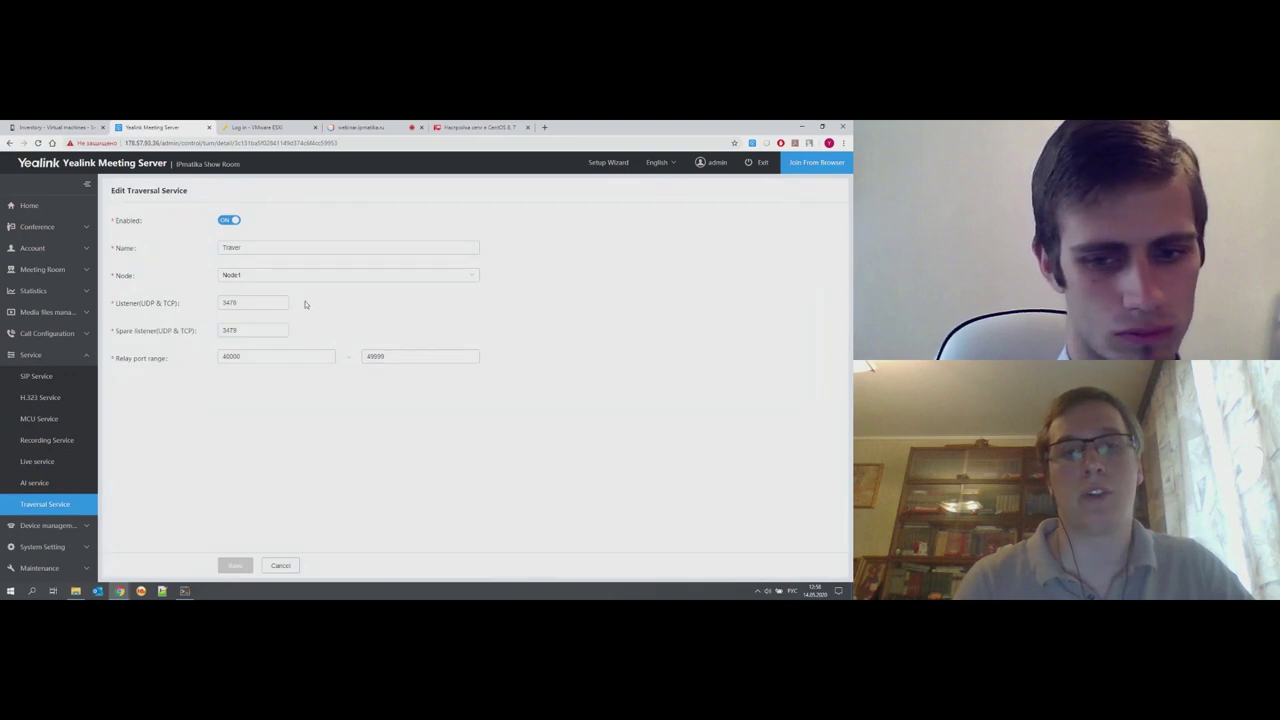
pyautogui.click(243, 249)
pyautogui.moveTo(253, 248); pyautogui.dragTo(205, 250)
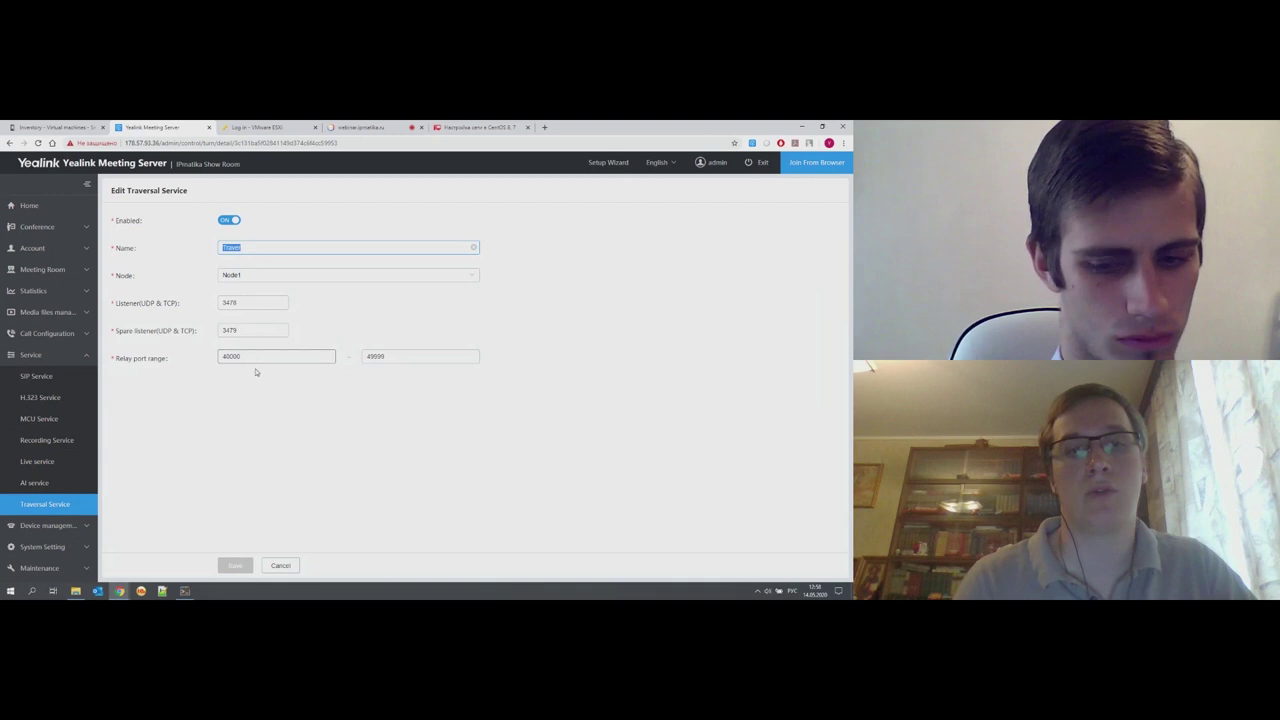
pyautogui.click(280, 566)
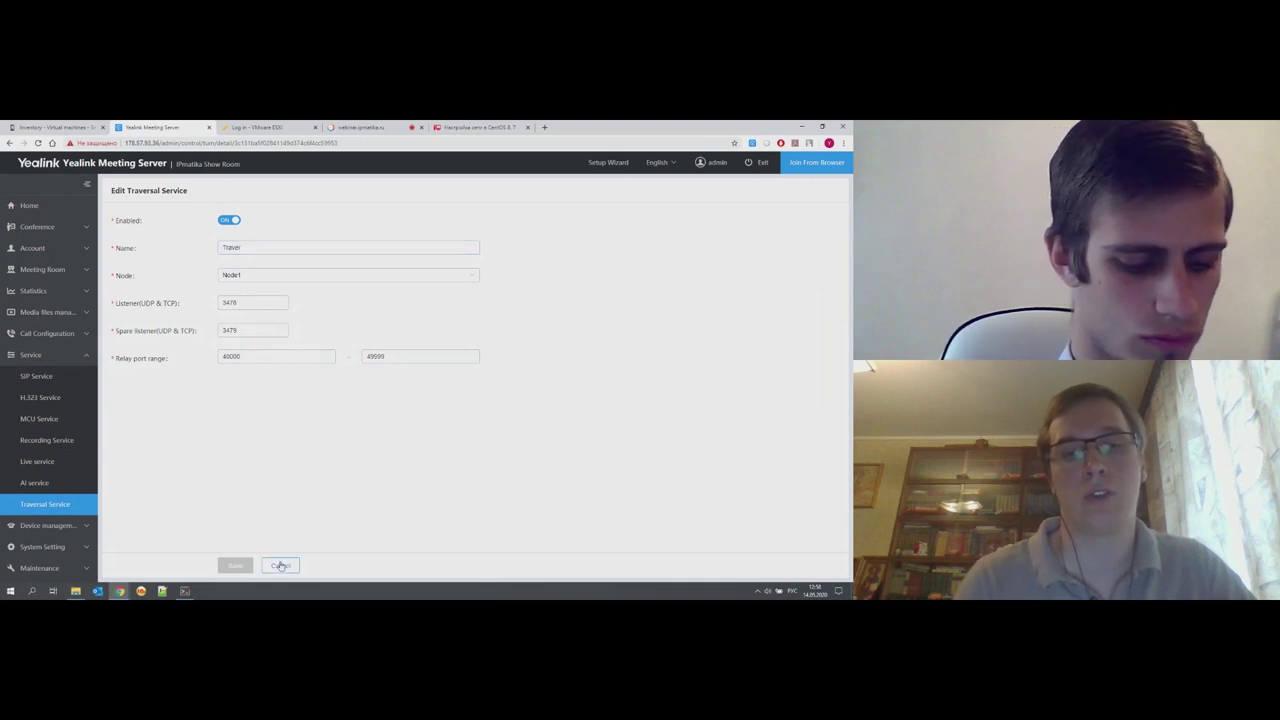
pyautogui.click(824, 191)
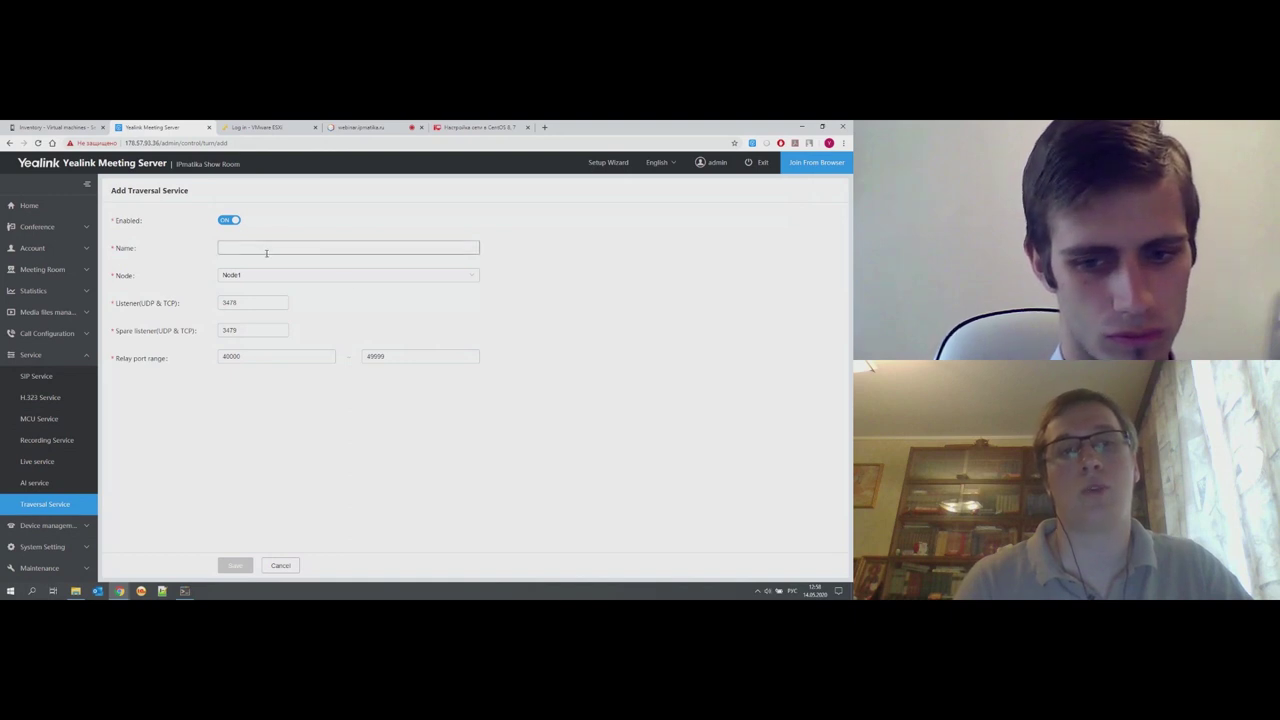
pyautogui.click(280, 566)
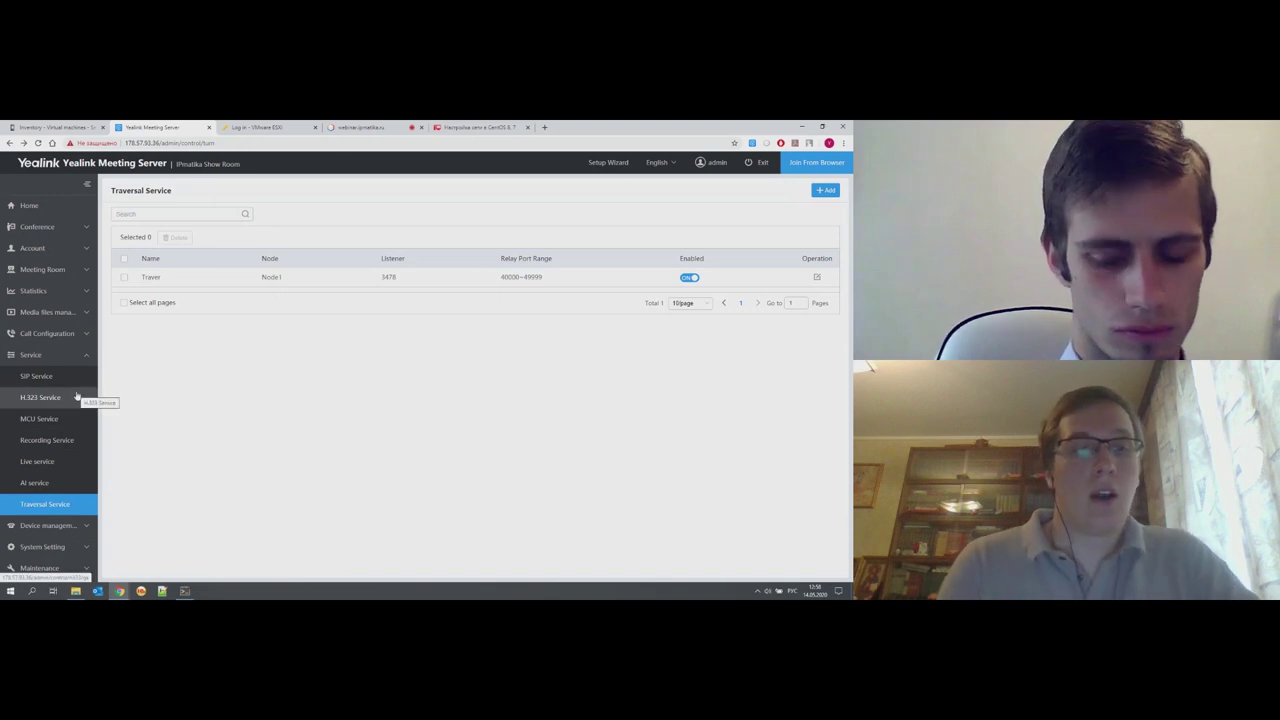
# - Collapse Service, expand Account and browse the User, Room System and Other Account pages
pyautogui.click(78, 354)
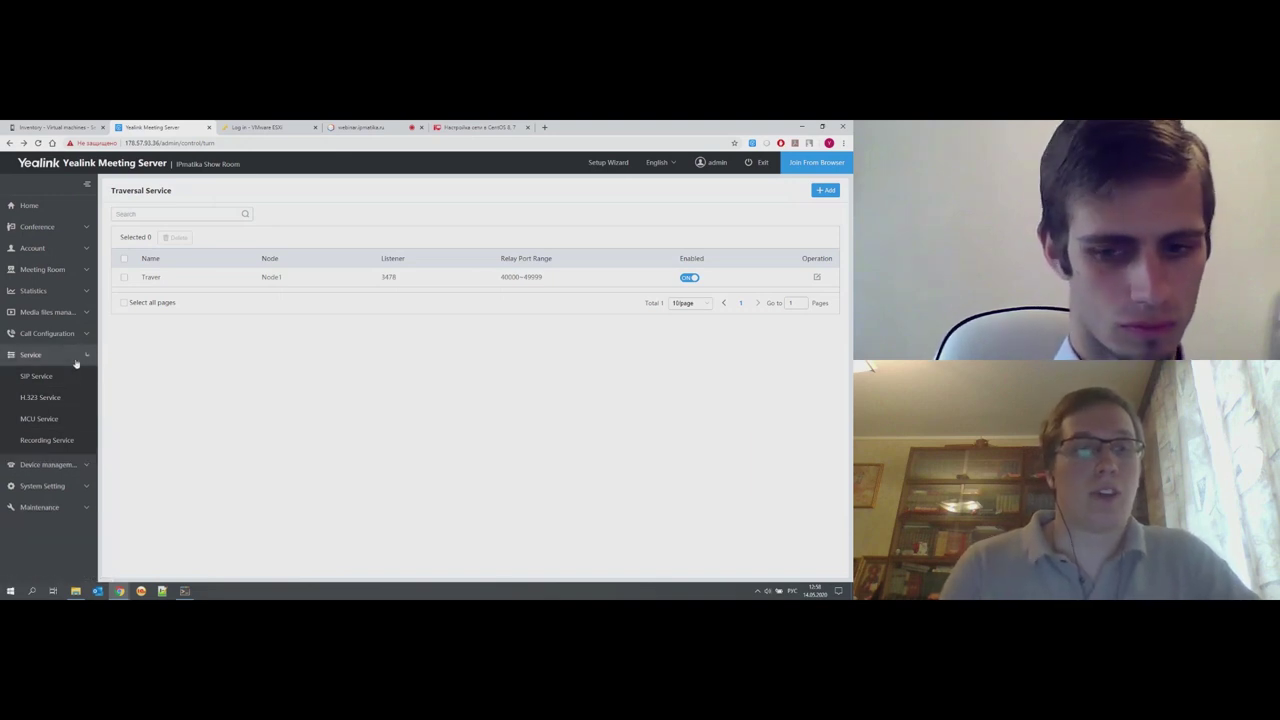
pyautogui.click(74, 248)
pyautogui.click(59, 270)
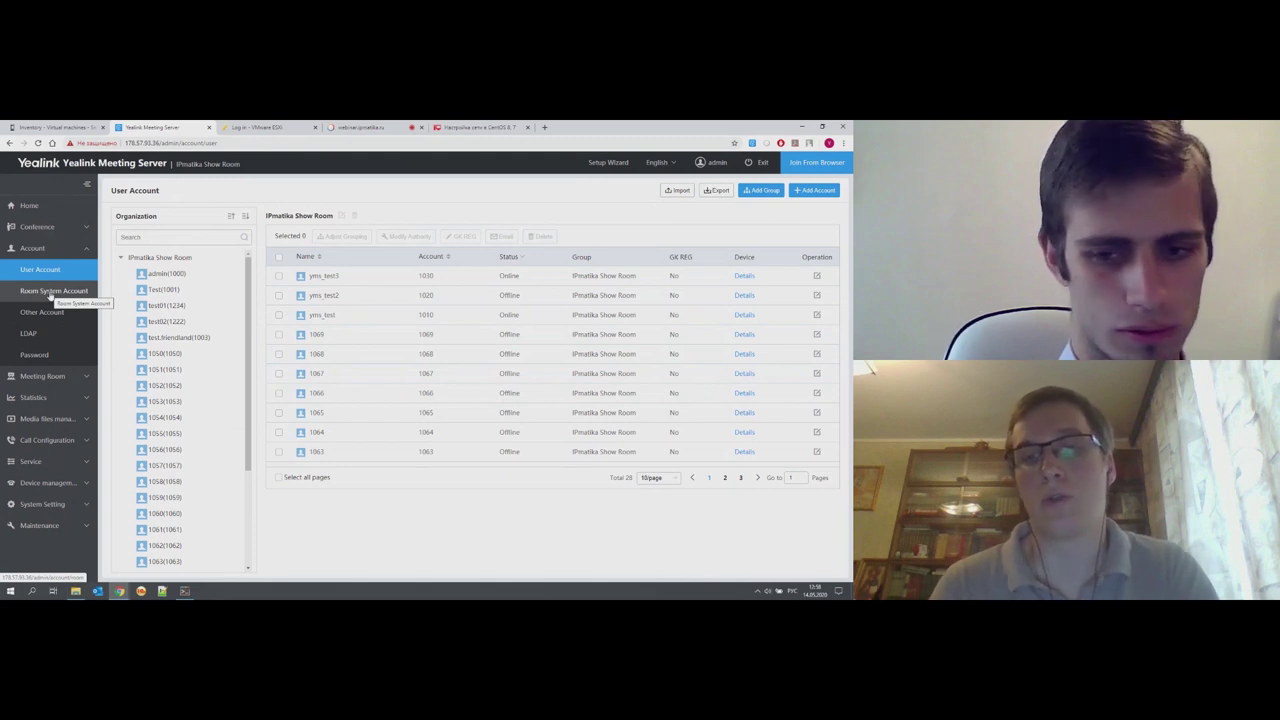
pyautogui.click(50, 293)
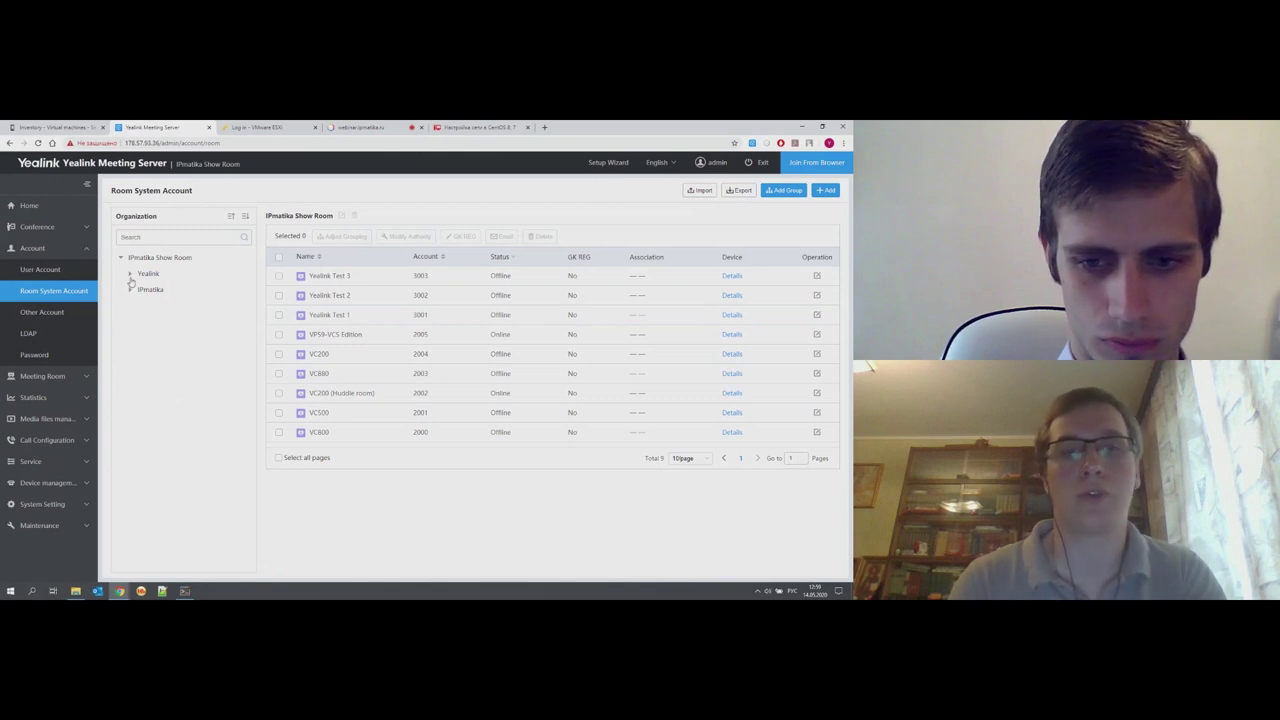
pyautogui.moveTo(143, 274); pyautogui.dragTo(150, 288)
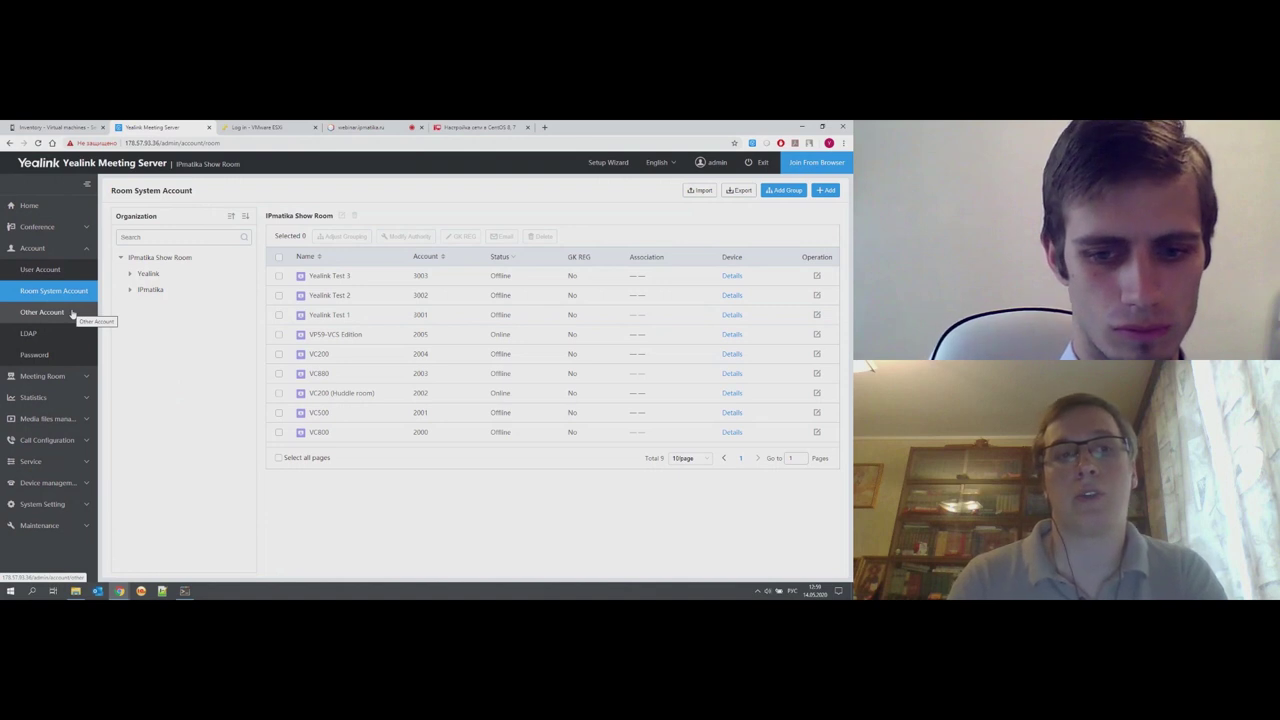
pyautogui.click(72, 313)
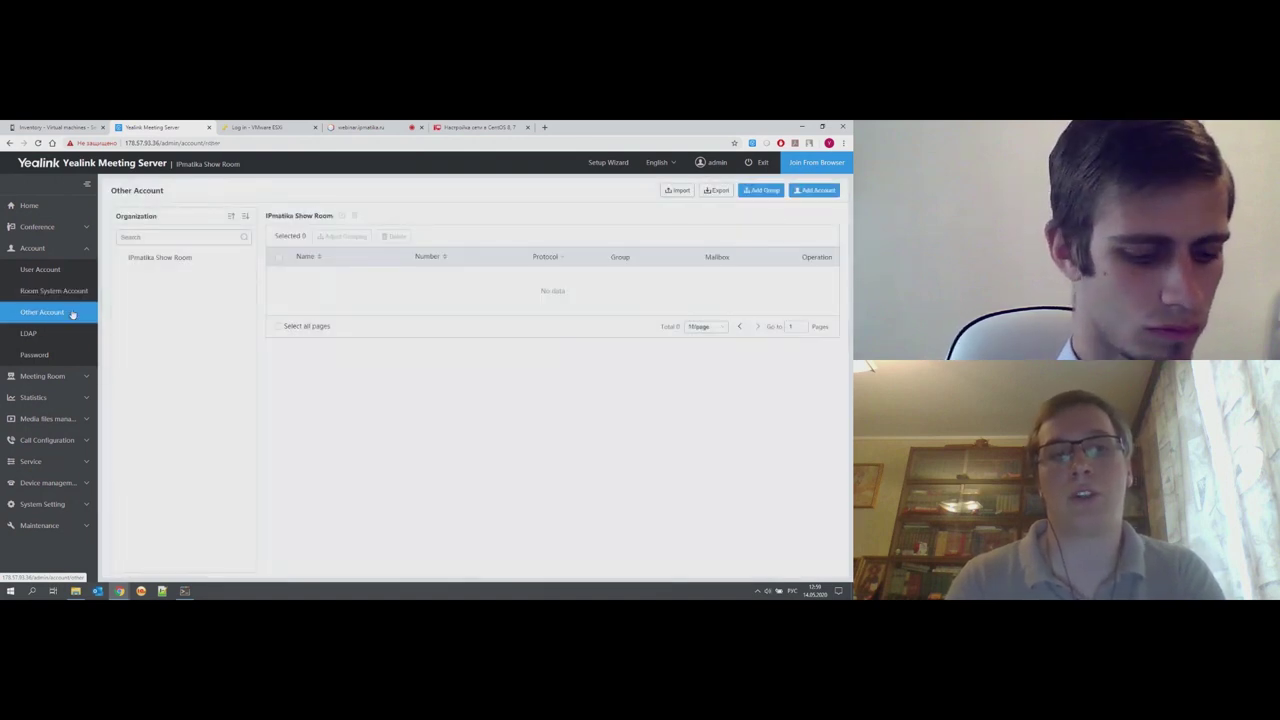
pyautogui.click(813, 191)
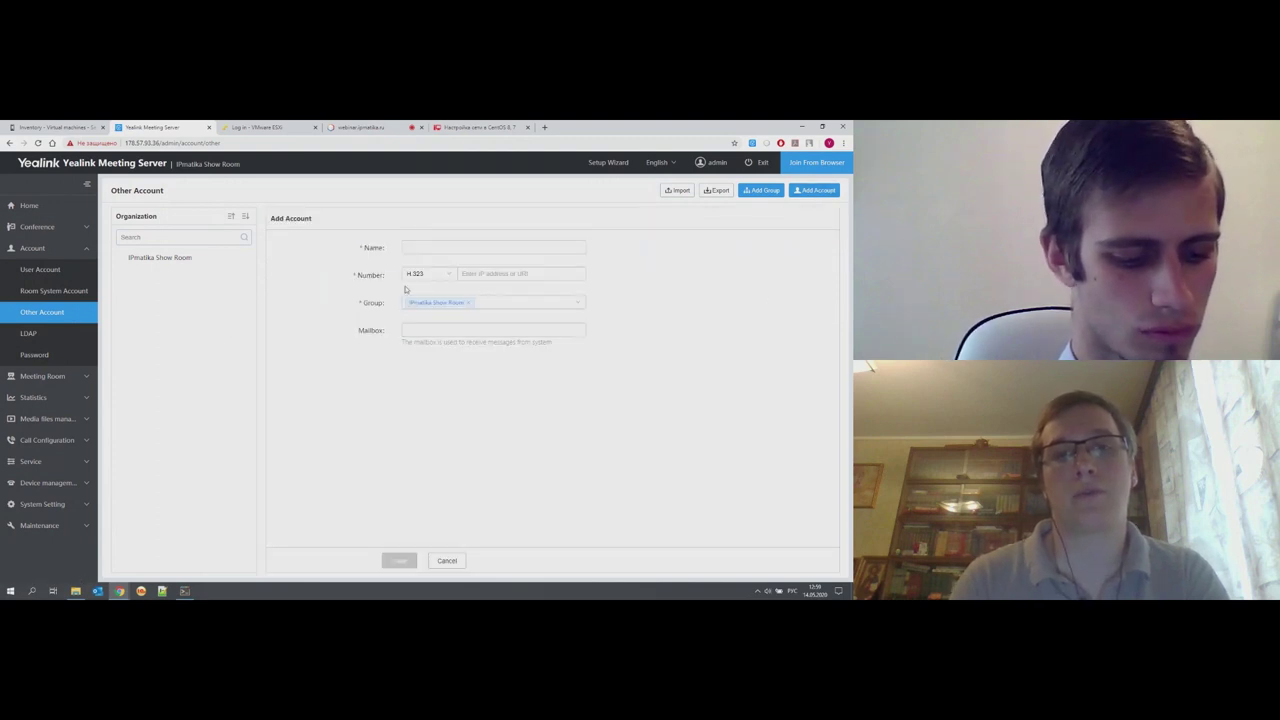
pyautogui.click(452, 276)
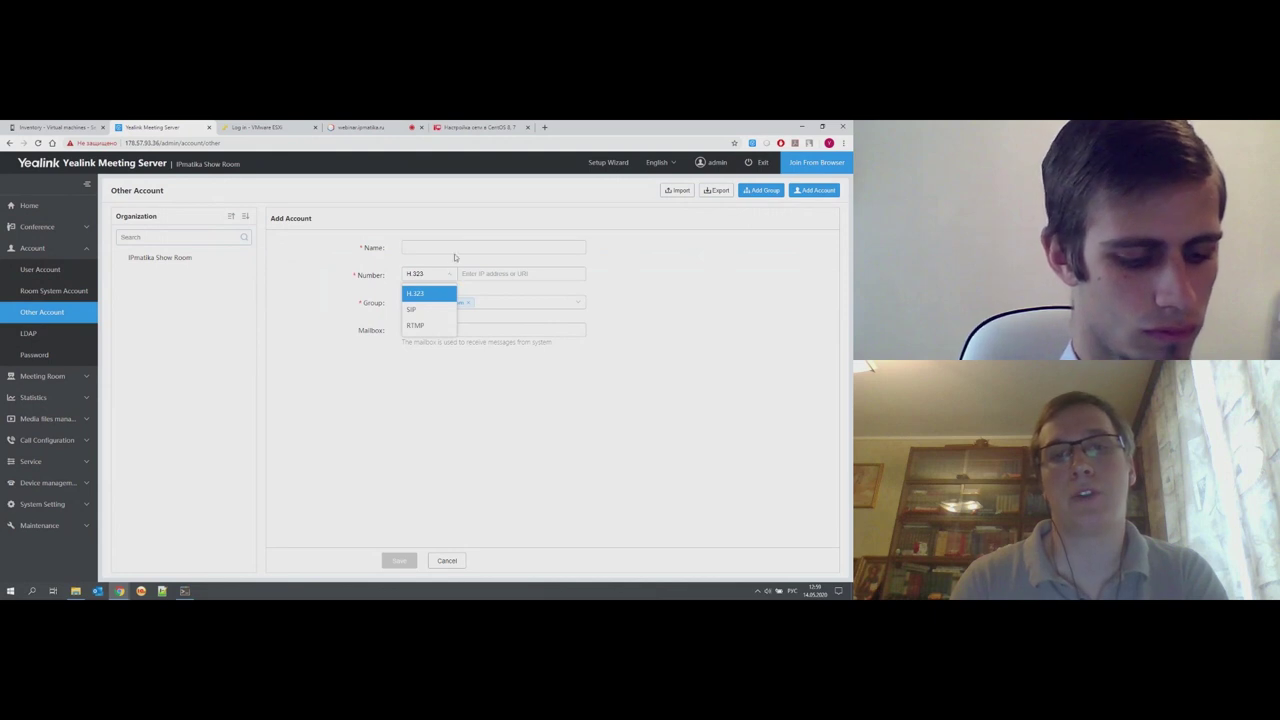
pyautogui.click(460, 248)
pyautogui.write('Tesминал 1')
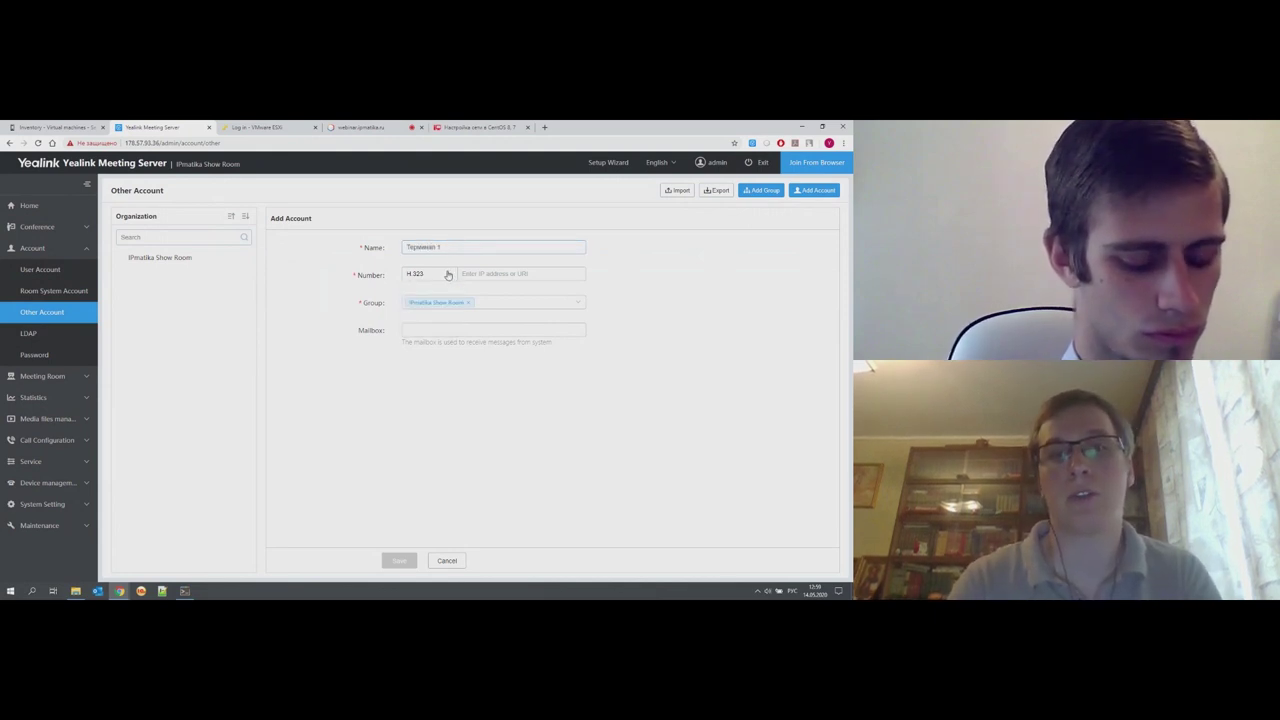
pyautogui.click(448, 275)
pyautogui.click(425, 305)
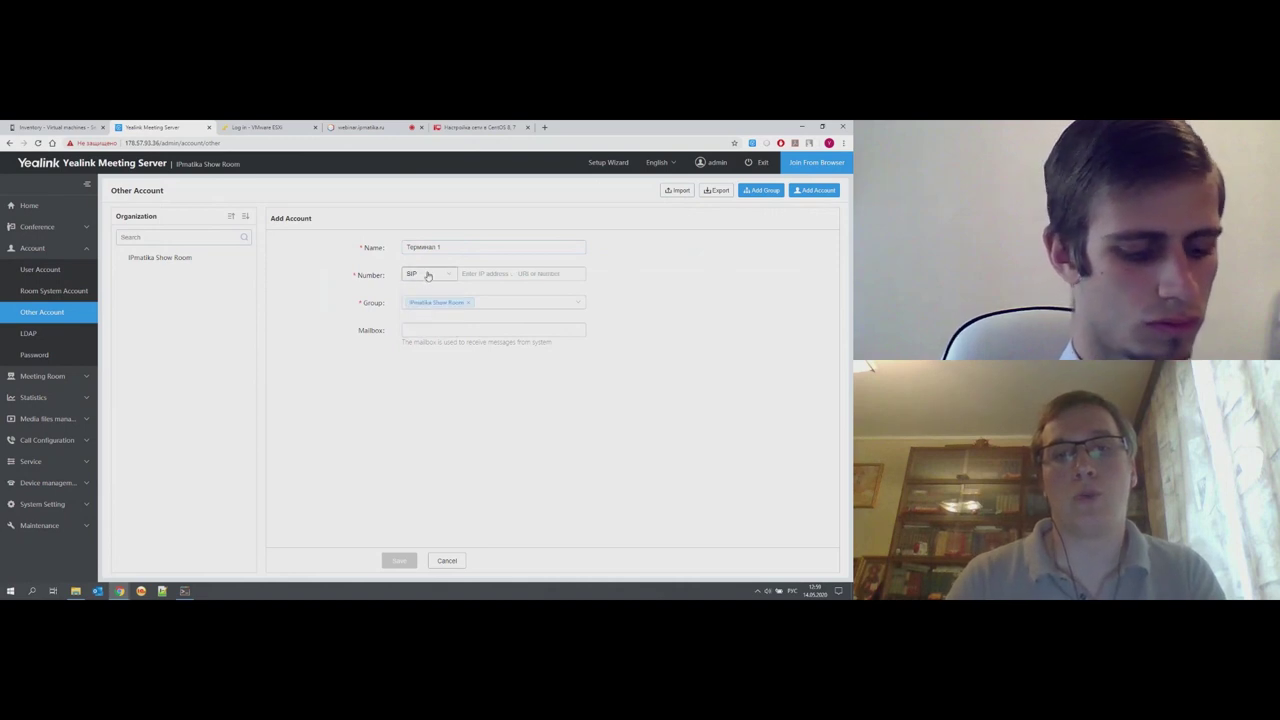
pyautogui.click(519, 274)
pyautogui.write('10201')
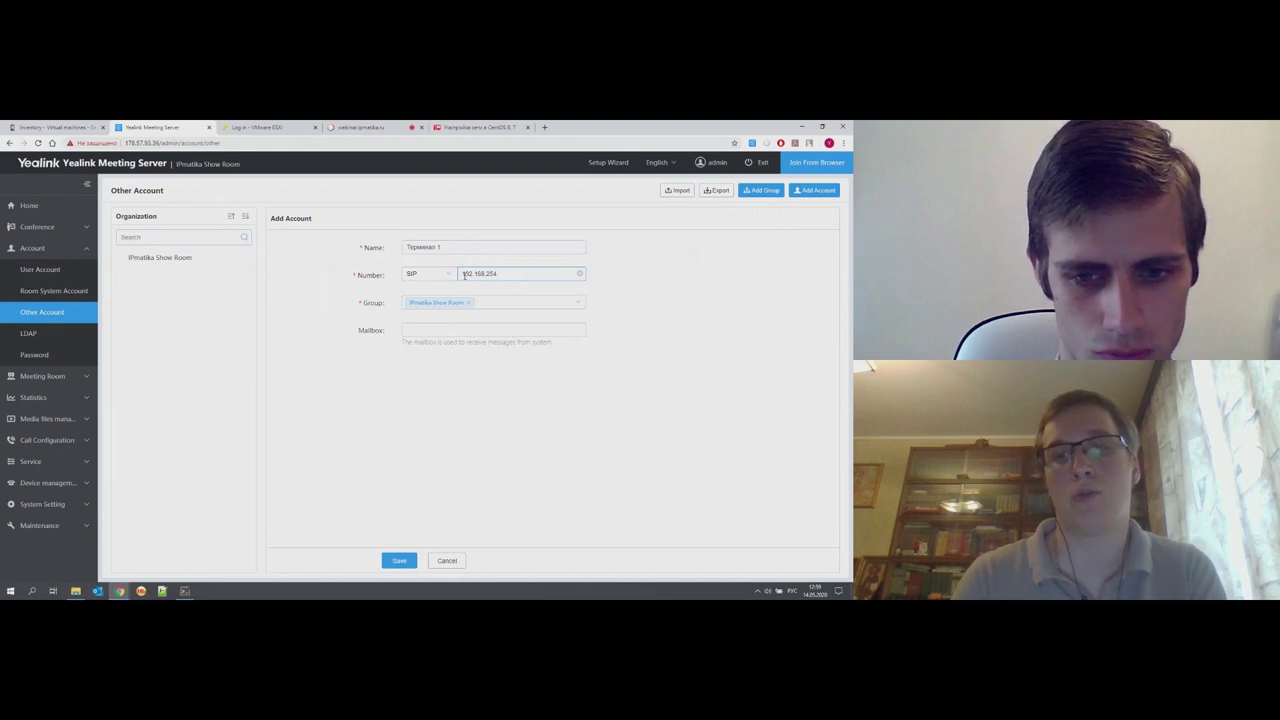
pyautogui.write('.65')
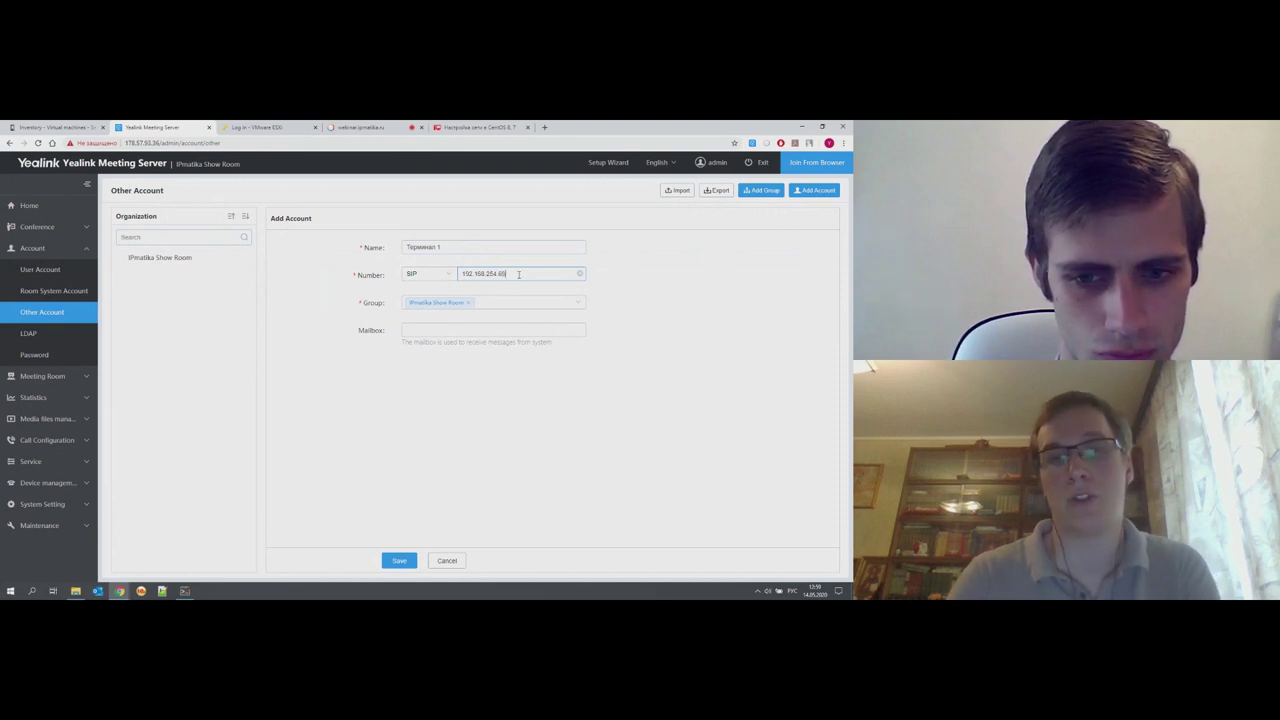
pyautogui.click(453, 562)
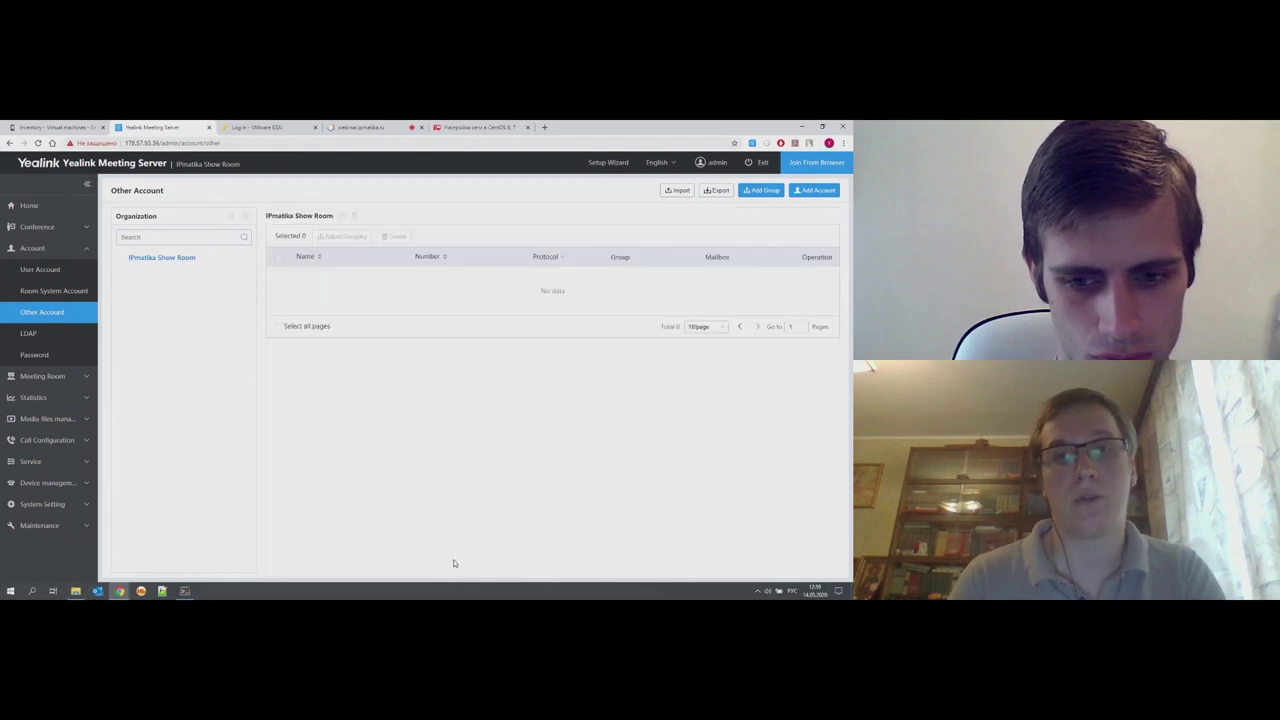
# - Open user account 1069 and inspect its number, name, password and Mailbox fields
pyautogui.click(40, 269)
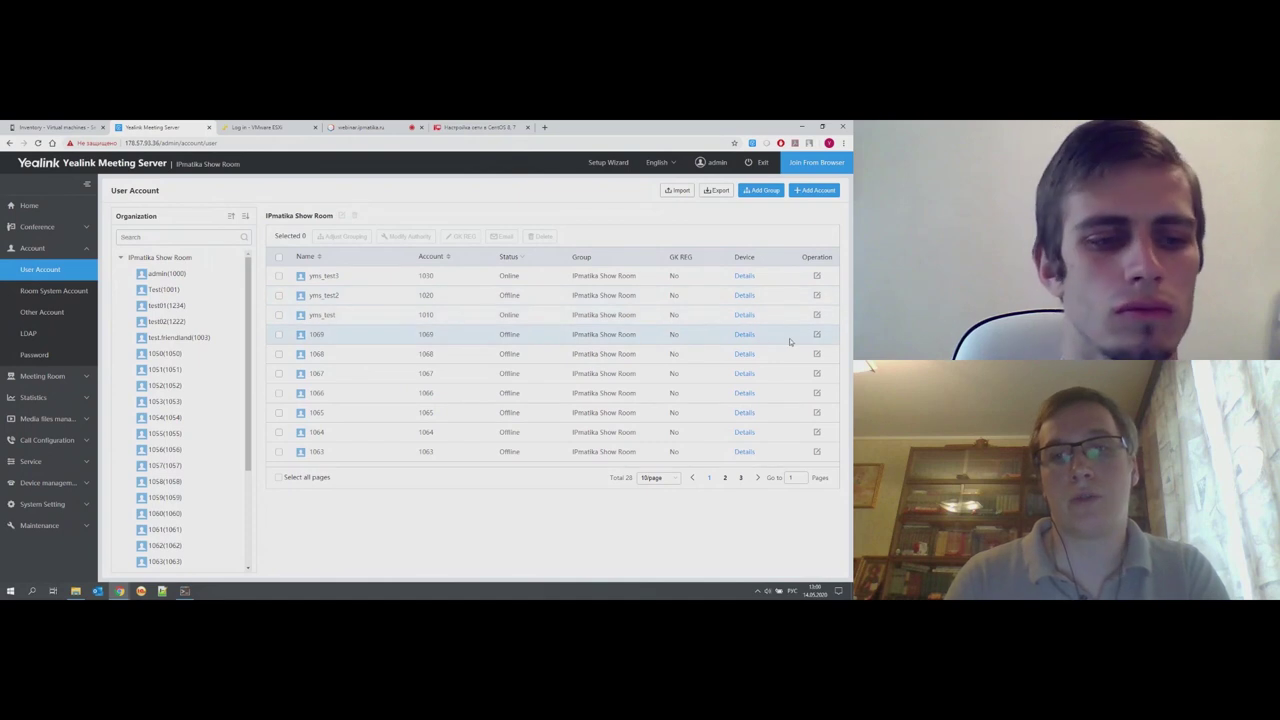
pyautogui.click(817, 335)
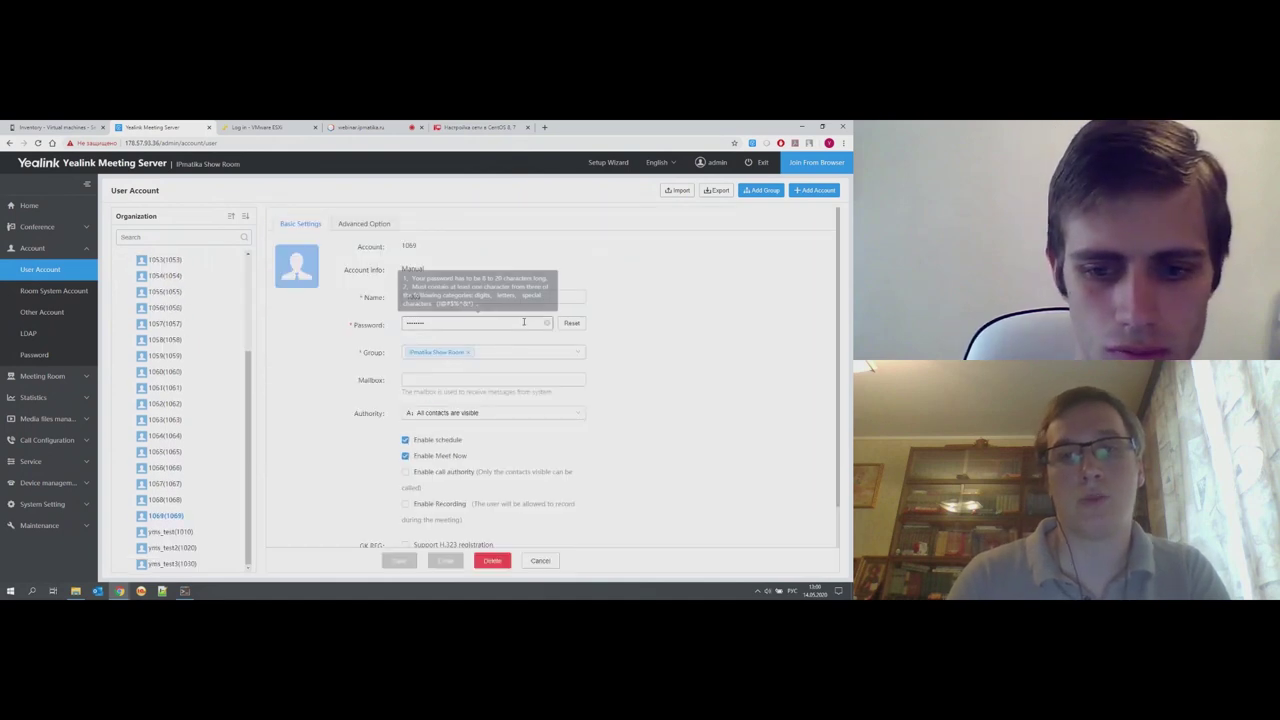
pyautogui.moveTo(403, 246); pyautogui.dragTo(421, 251)
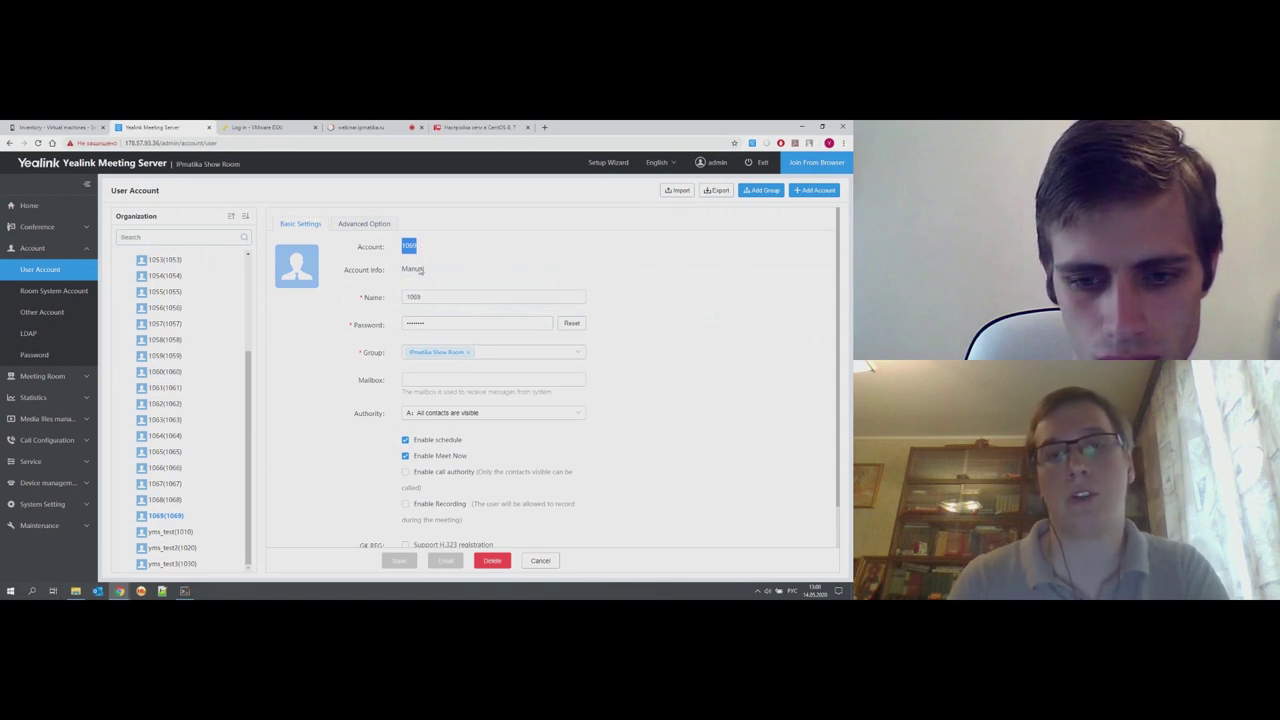
pyautogui.moveTo(424, 303); pyautogui.dragTo(385, 303)
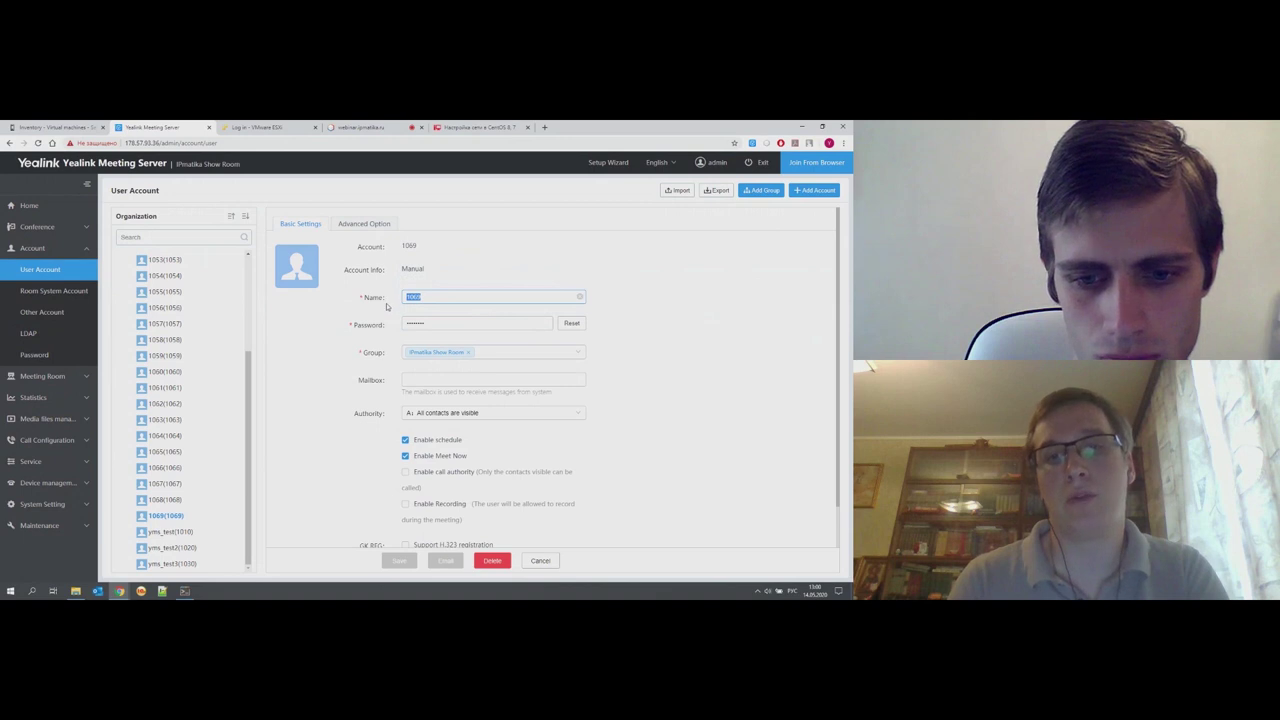
pyautogui.click(455, 325)
pyautogui.doubleClick(455, 325)
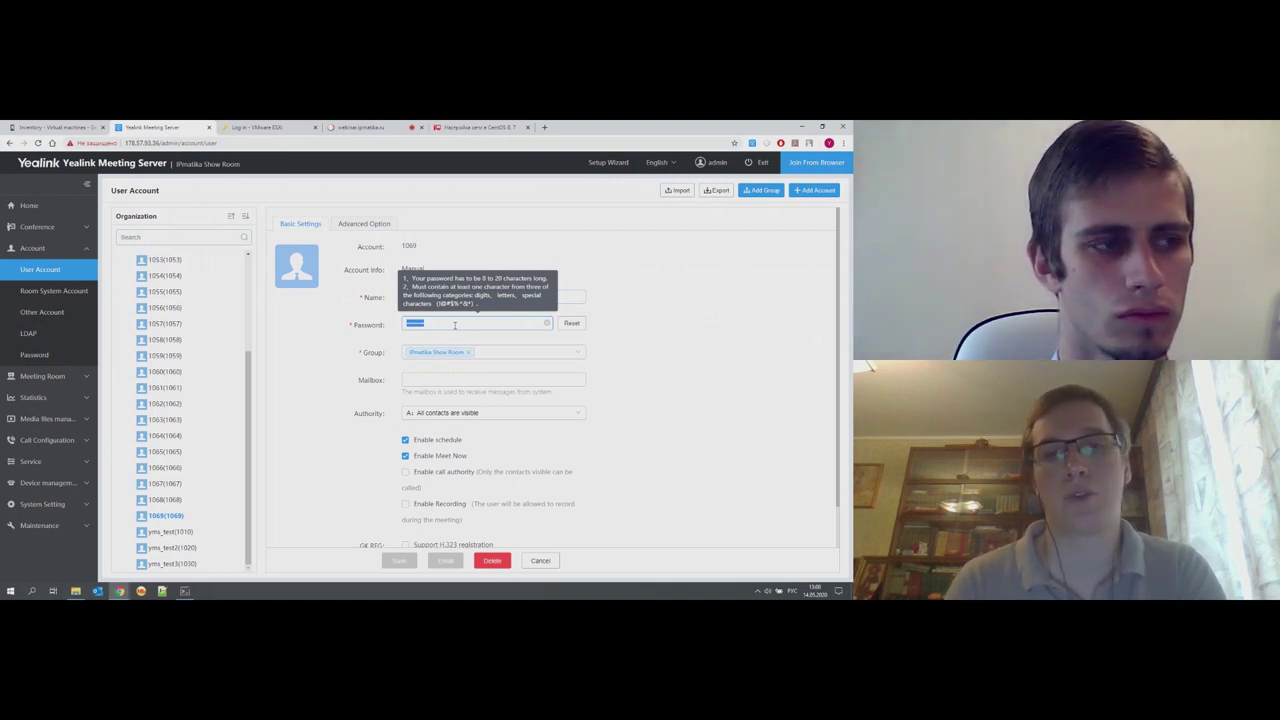
pyautogui.click(422, 380)
pyautogui.scroll(-1, 422, 382)
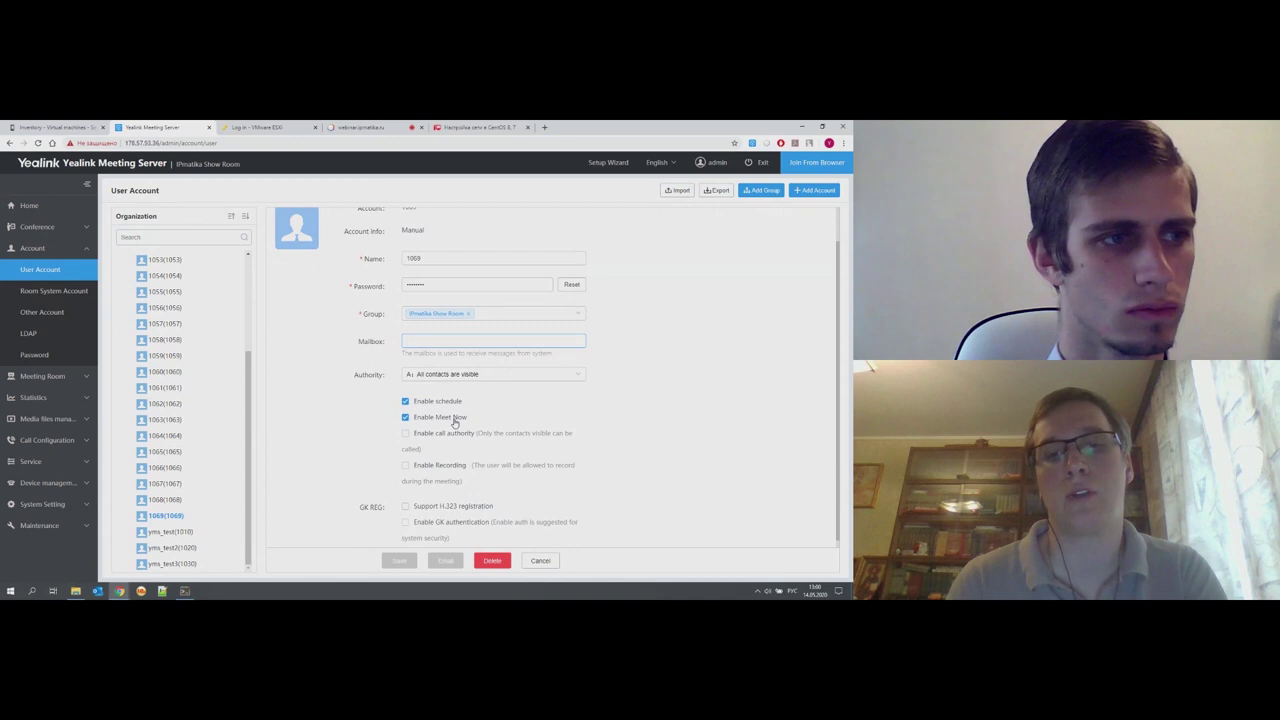
# - Toggle Enable call authority on then off, cancel without saving, and switch to the webinar tab
pyautogui.click(423, 436)
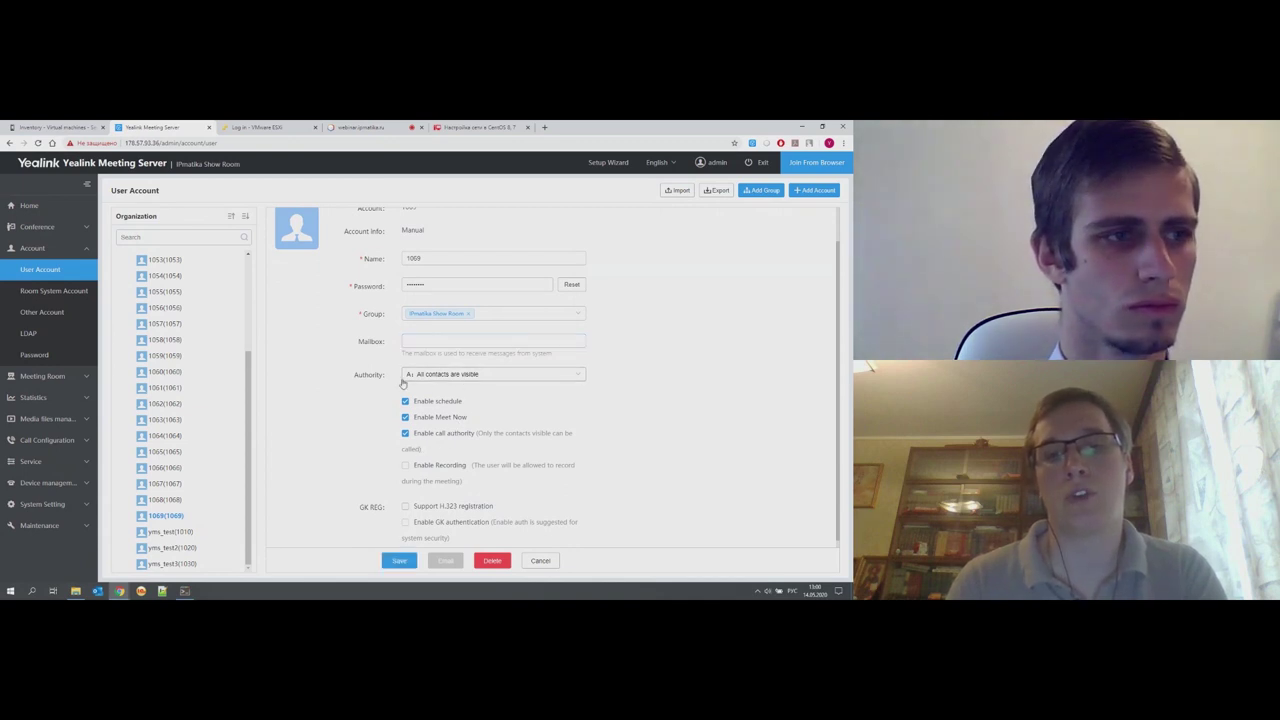
pyautogui.moveTo(352, 381); pyautogui.dragTo(388, 378)
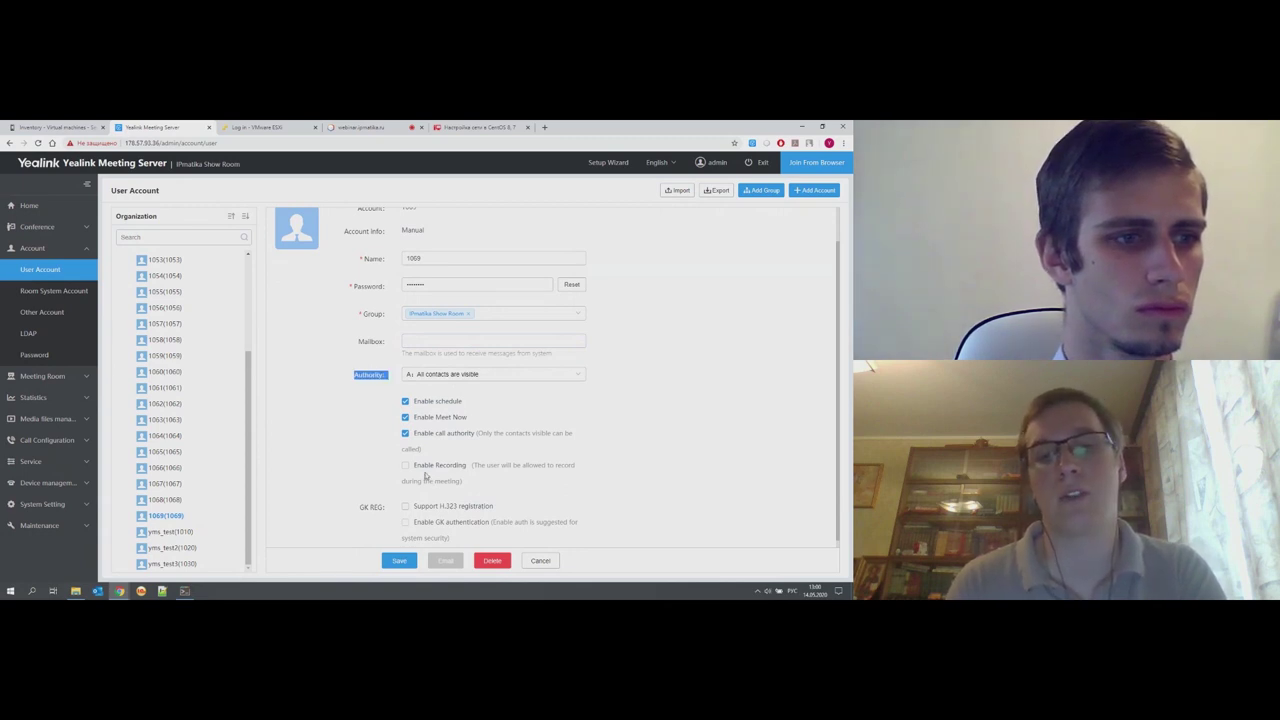
pyautogui.click(405, 433)
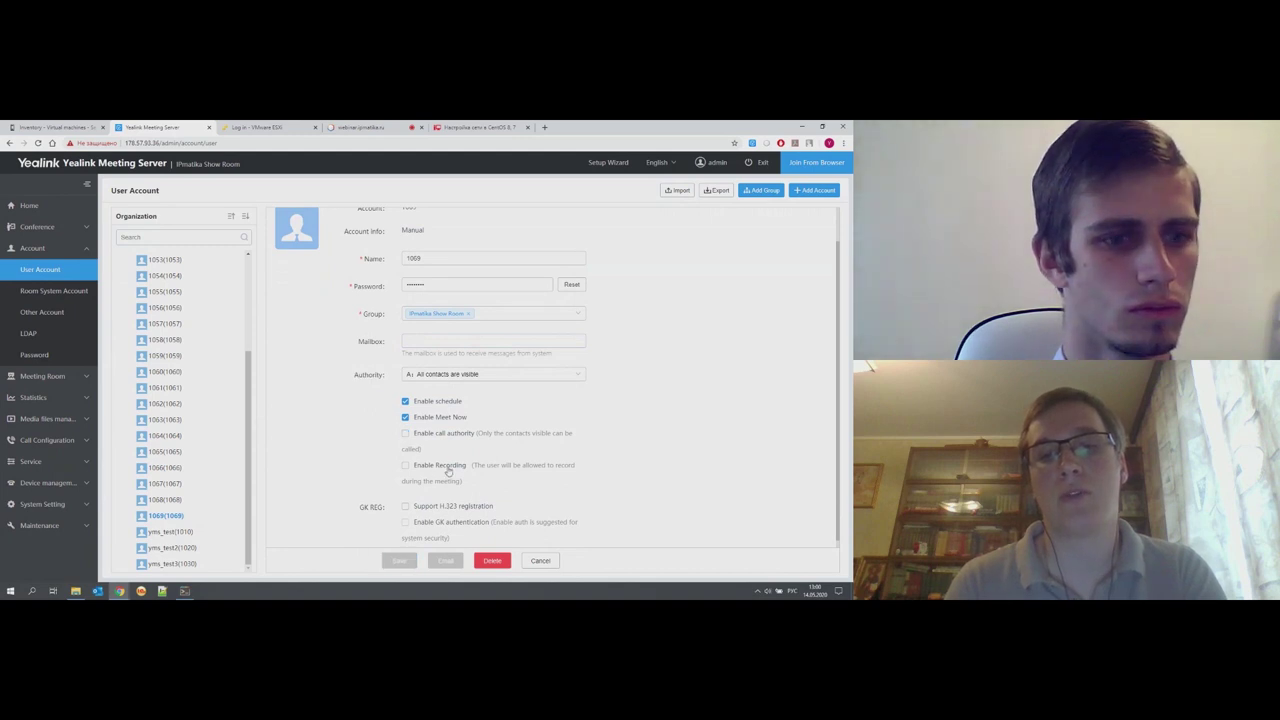
pyautogui.scroll(-1, 448, 471)
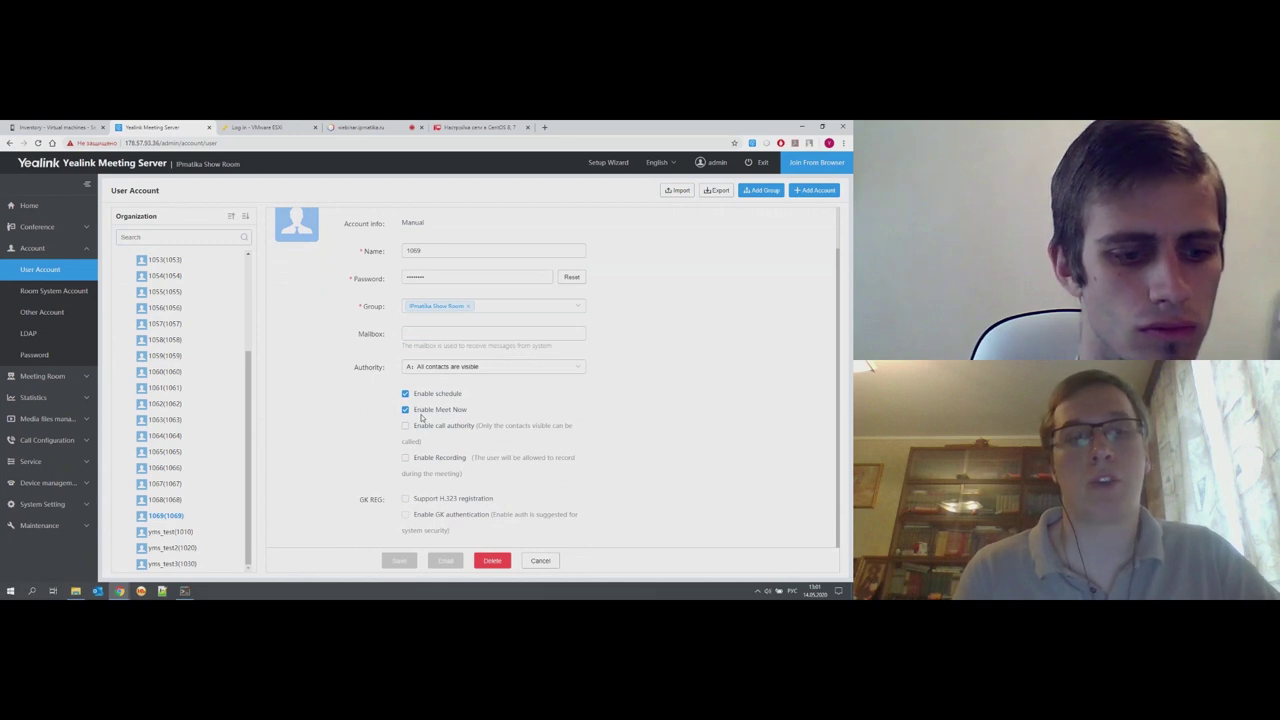
pyautogui.click(549, 560)
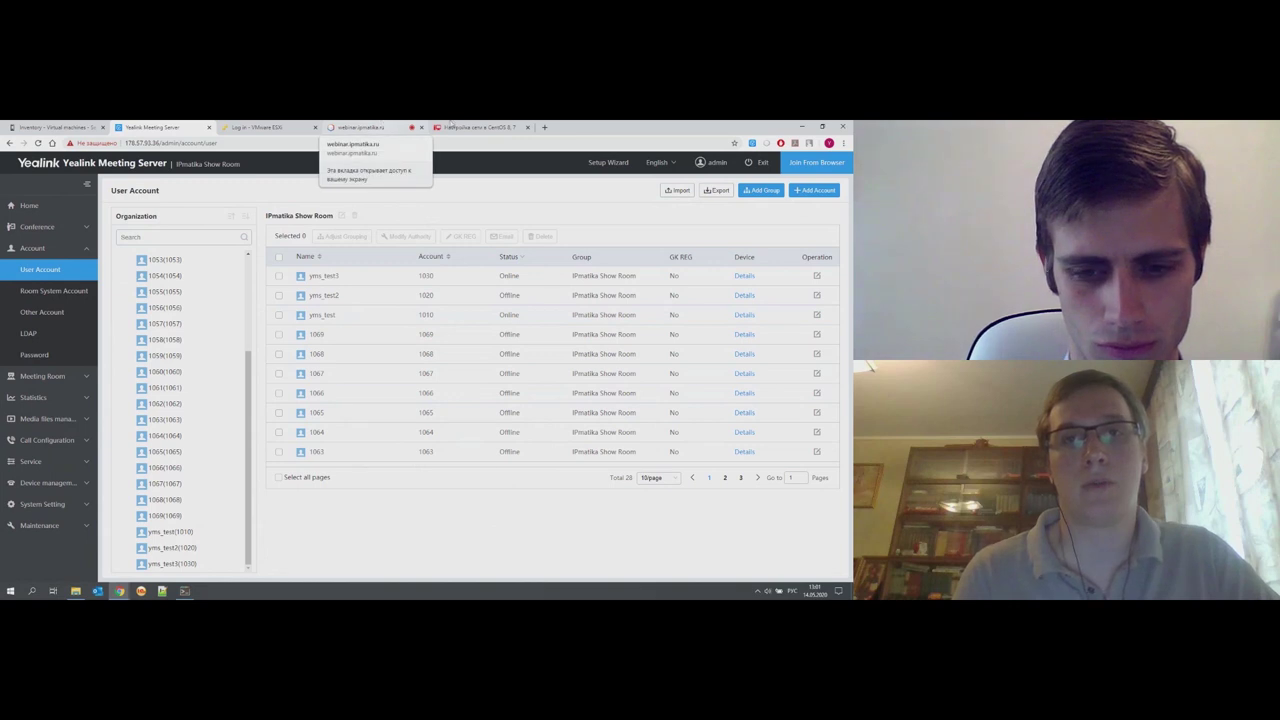
pyautogui.click(392, 128)
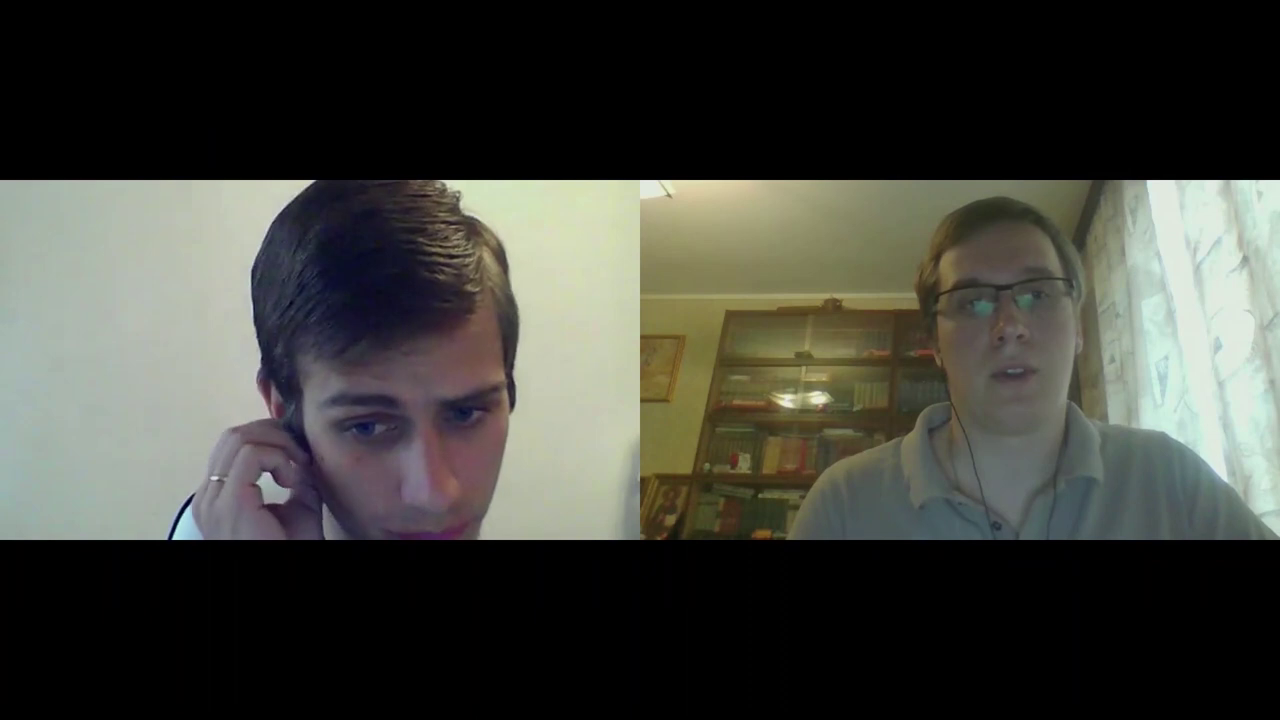